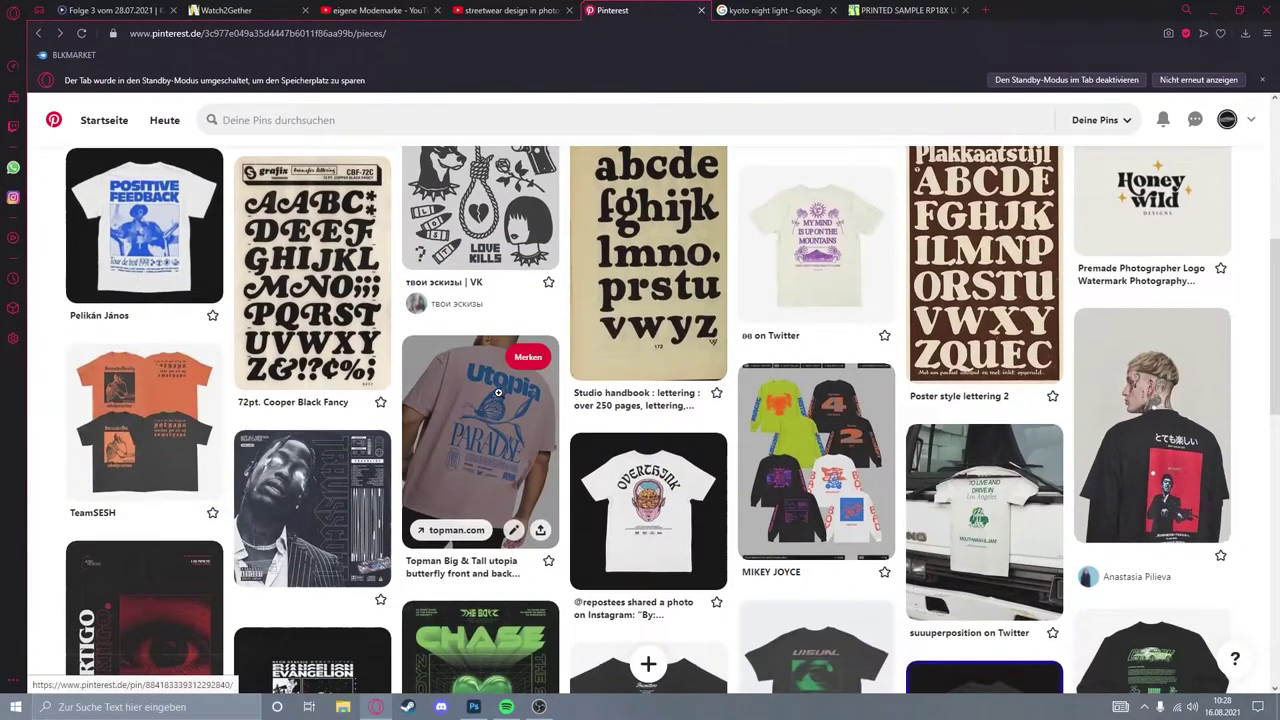
- Download the pink Atelier Wonder balaclava pin image via Bild herunterladen, then return to the board
scroll(502, 396, "down", 4)
scroll(503, 394, "down", 4)
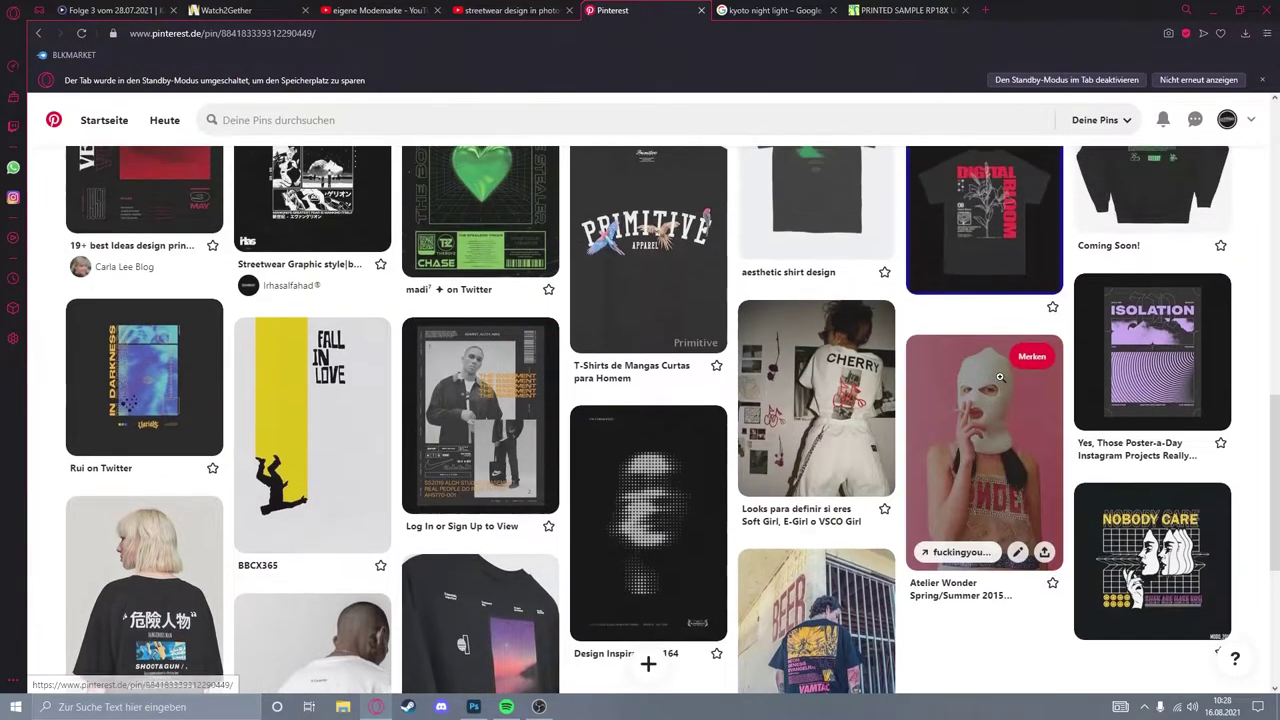
left_click(1000, 380)
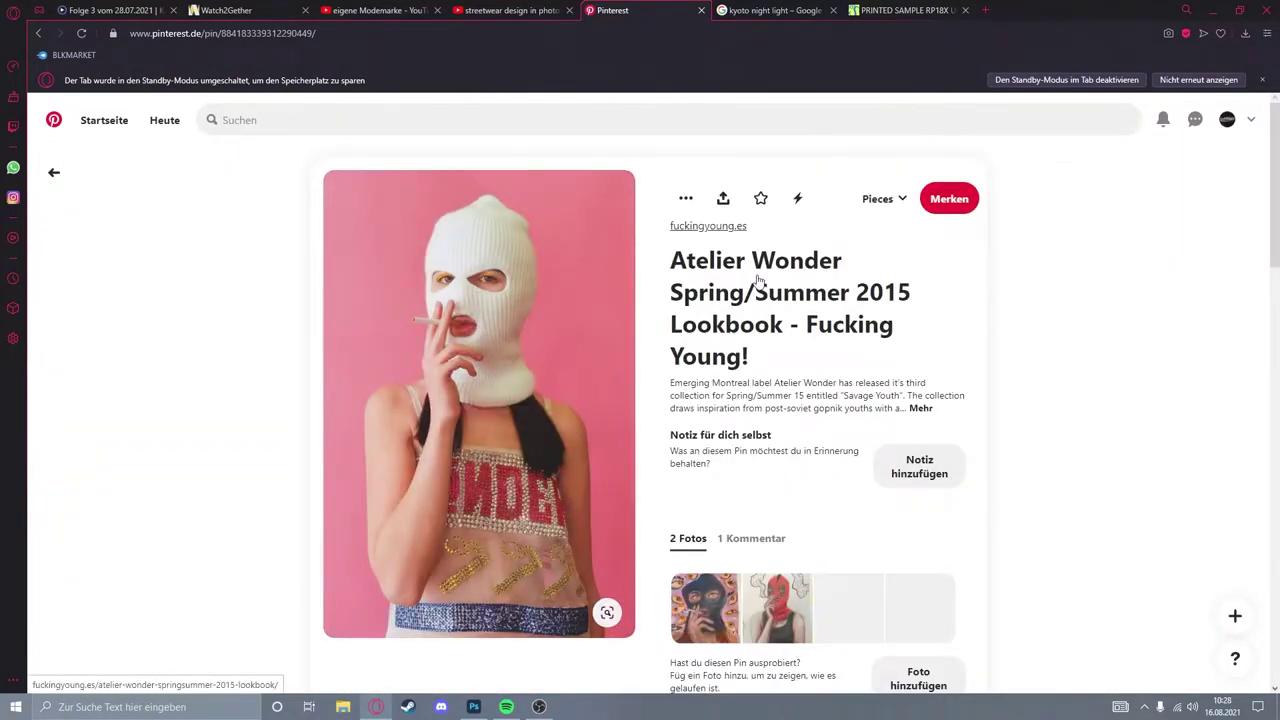
left_click(686, 198)
left_click(688, 263)
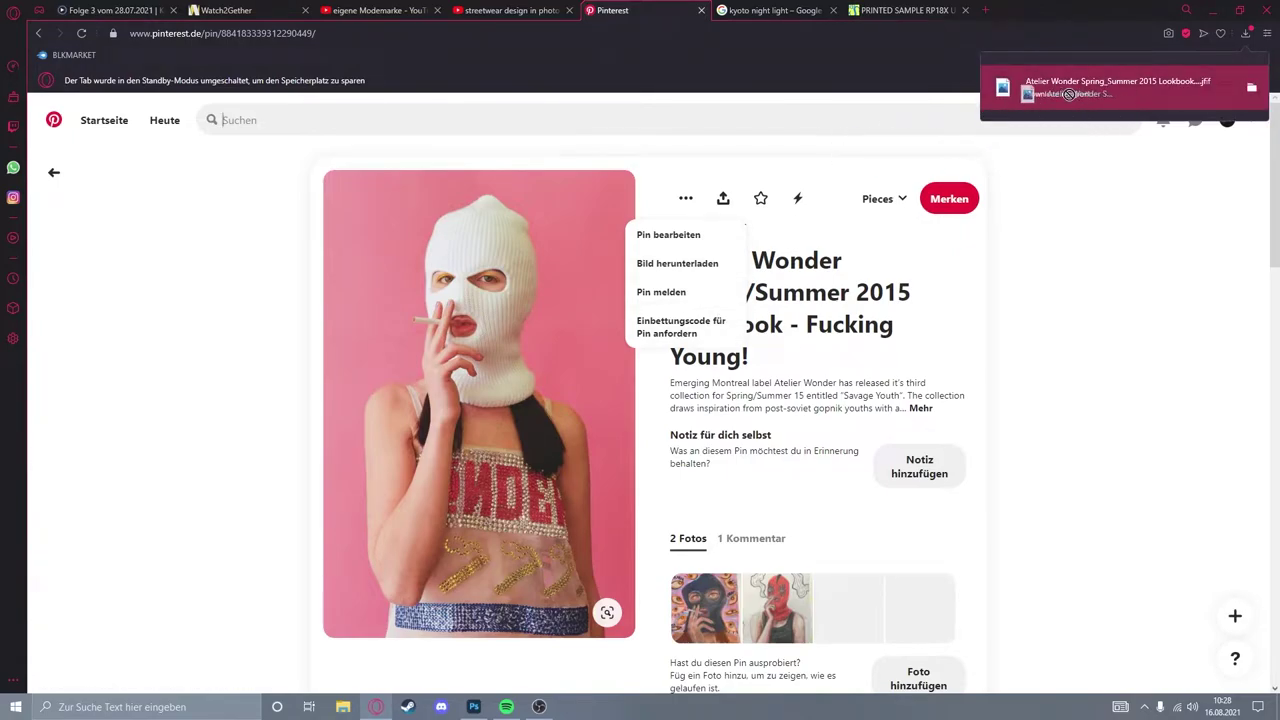
left_click(1143, 434)
mouse_move(648, 520)
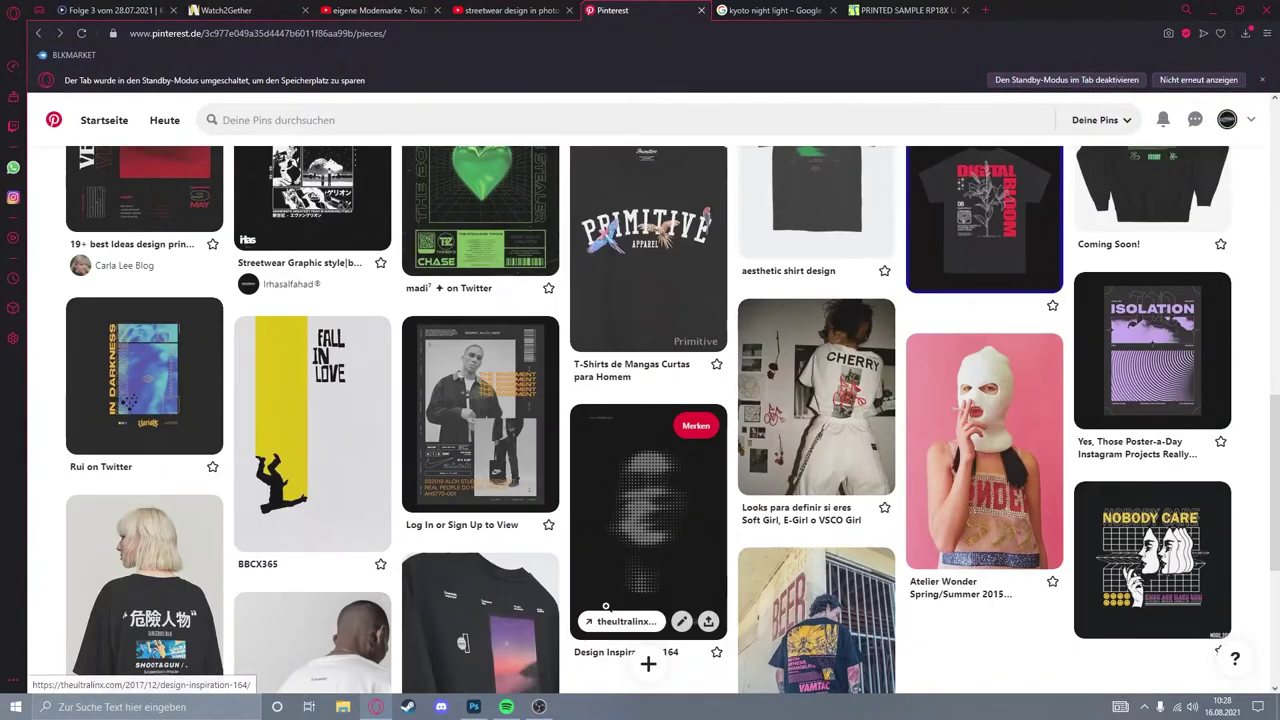
- Create a 5000 × 6000 px, 300 ppi document named 'Fucking Young' with a black background
left_click(474, 706)
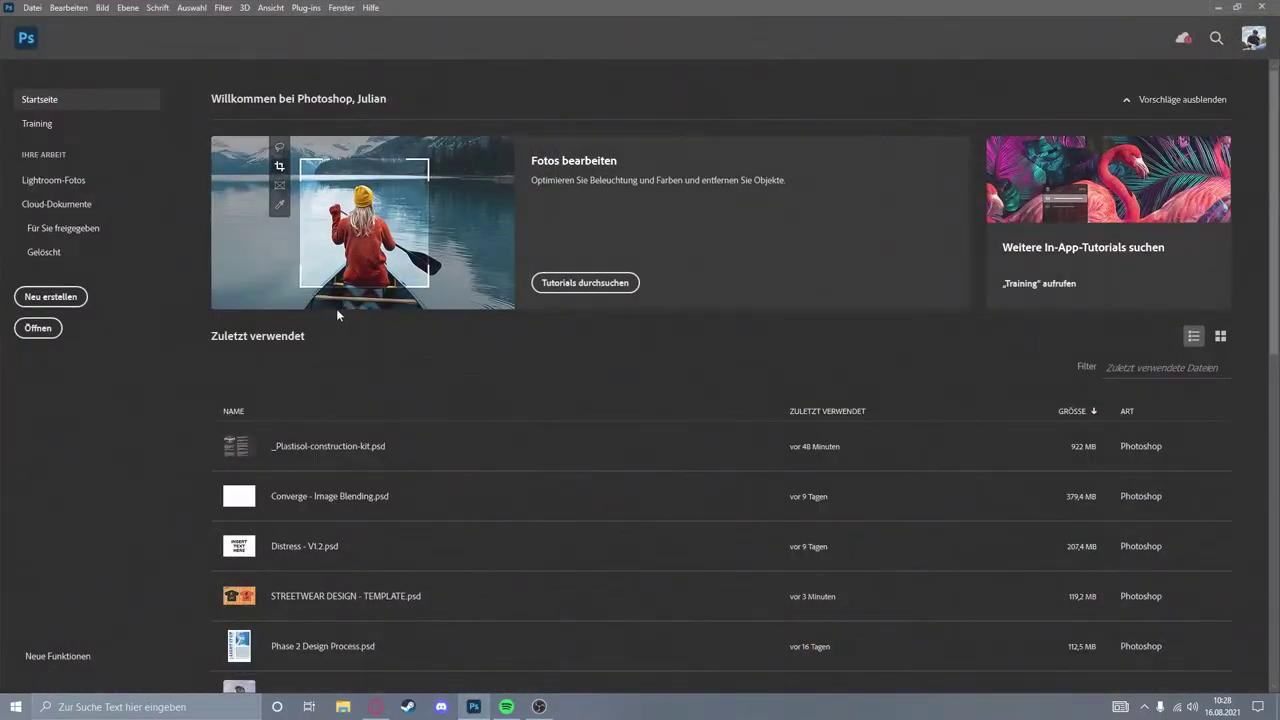
left_click(44, 298)
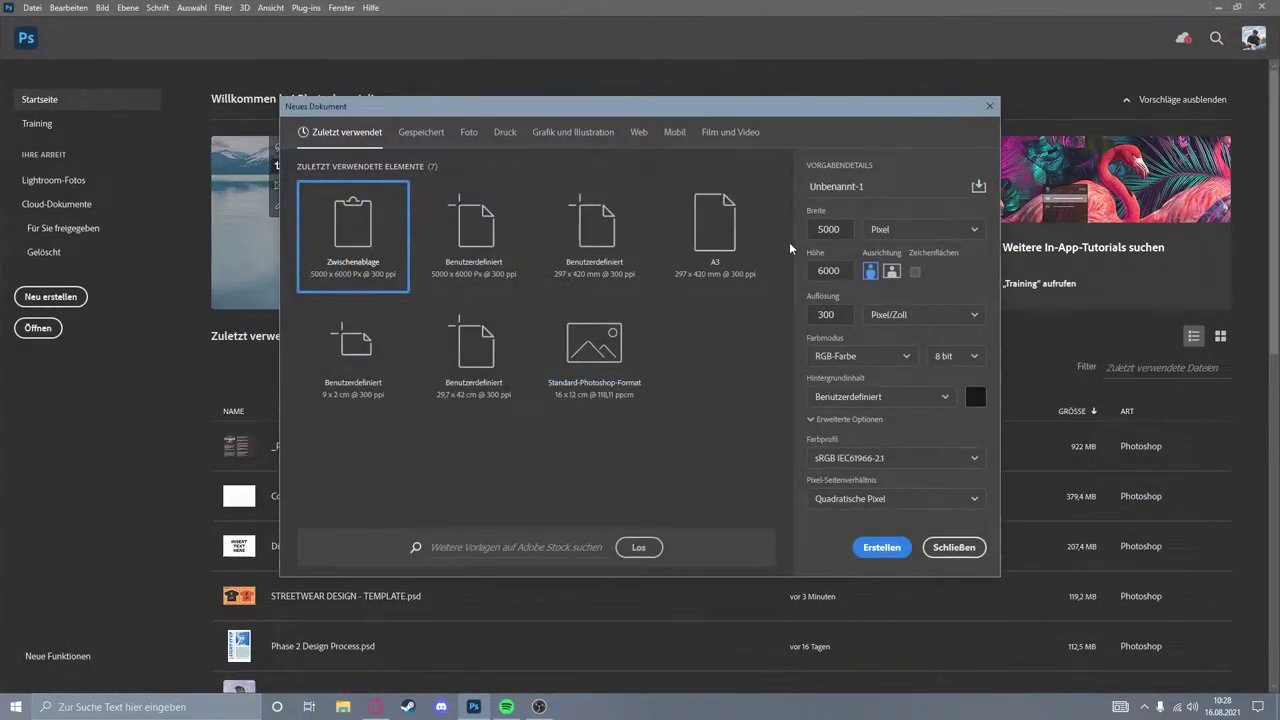
key("Return")
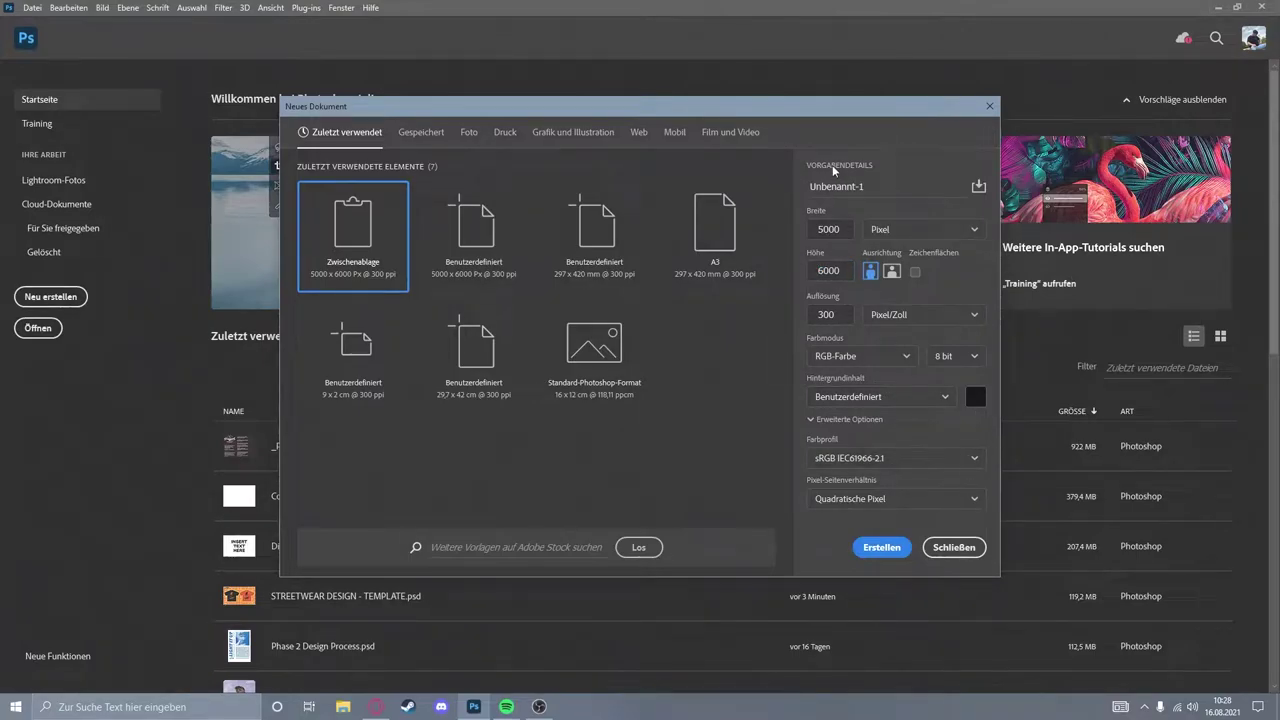
left_click(875, 186)
type("Fucking Young")
left_click(871, 548)
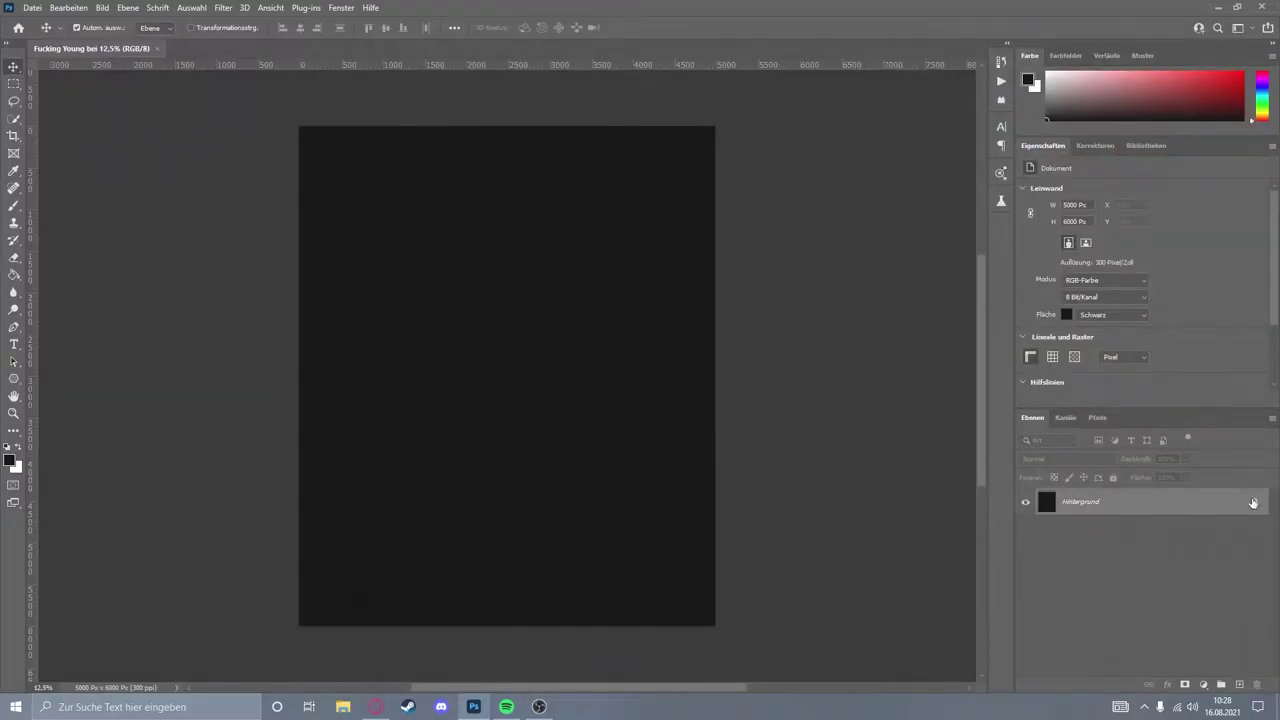
- Unlock the background and place the downloaded balaclava photo, slightly enlarged and centred
left_click(1254, 502)
left_click(375, 706)
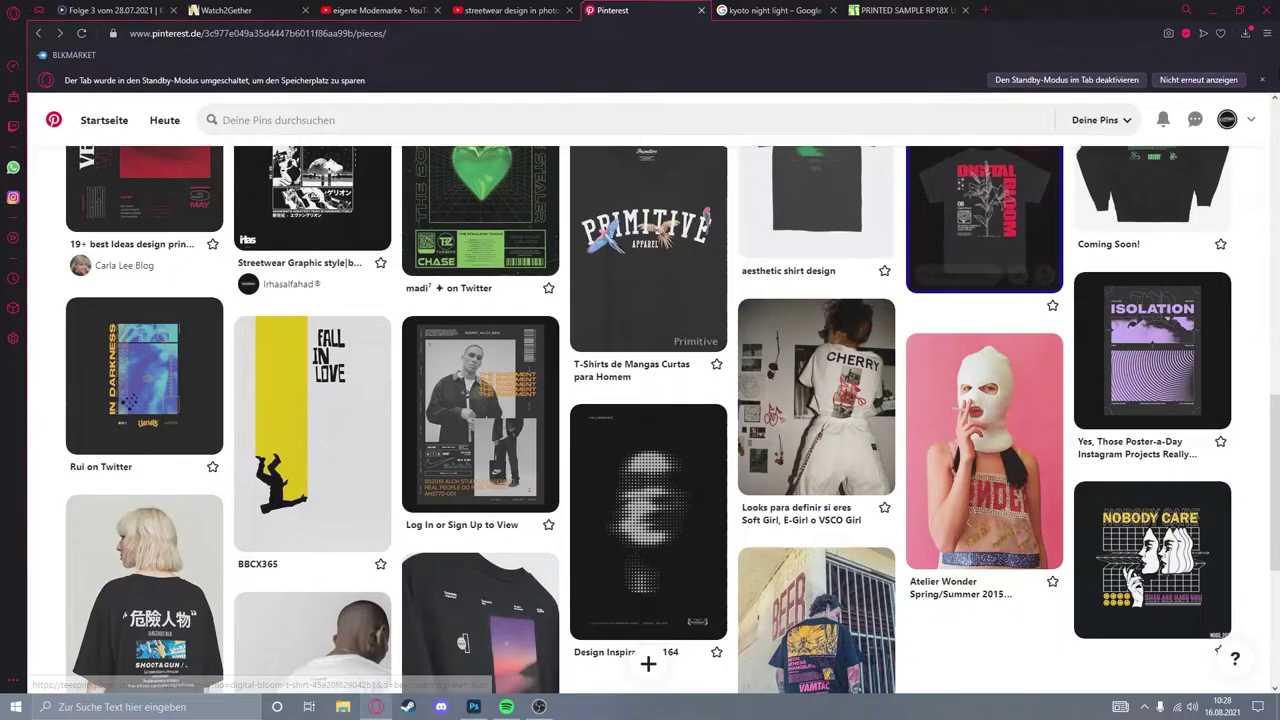
left_click(1245, 33)
mouse_move(1110, 118)
left_mouse_down()
mouse_move(1089, 149)
mouse_move(538, 422)
mouse_move(491, 380)
left_mouse_up()
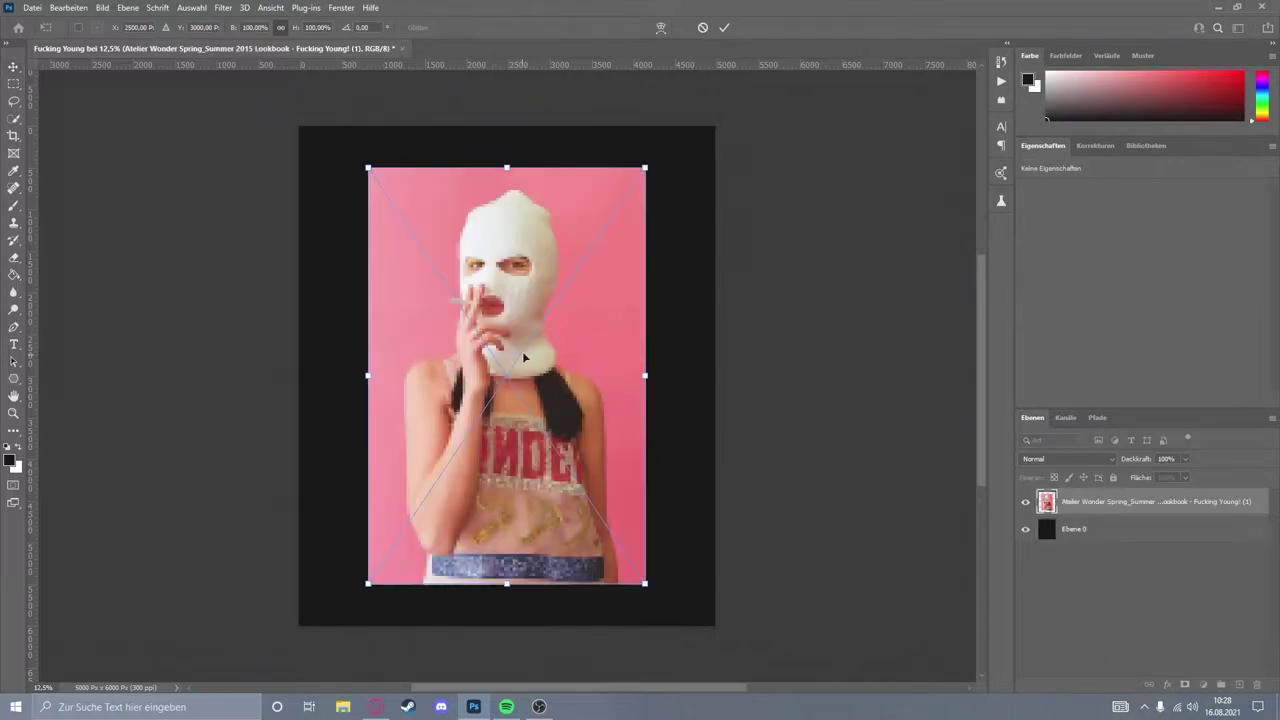
left_click_drag(646, 168, 651, 152)
left_click_drag(617, 230, 605, 254)
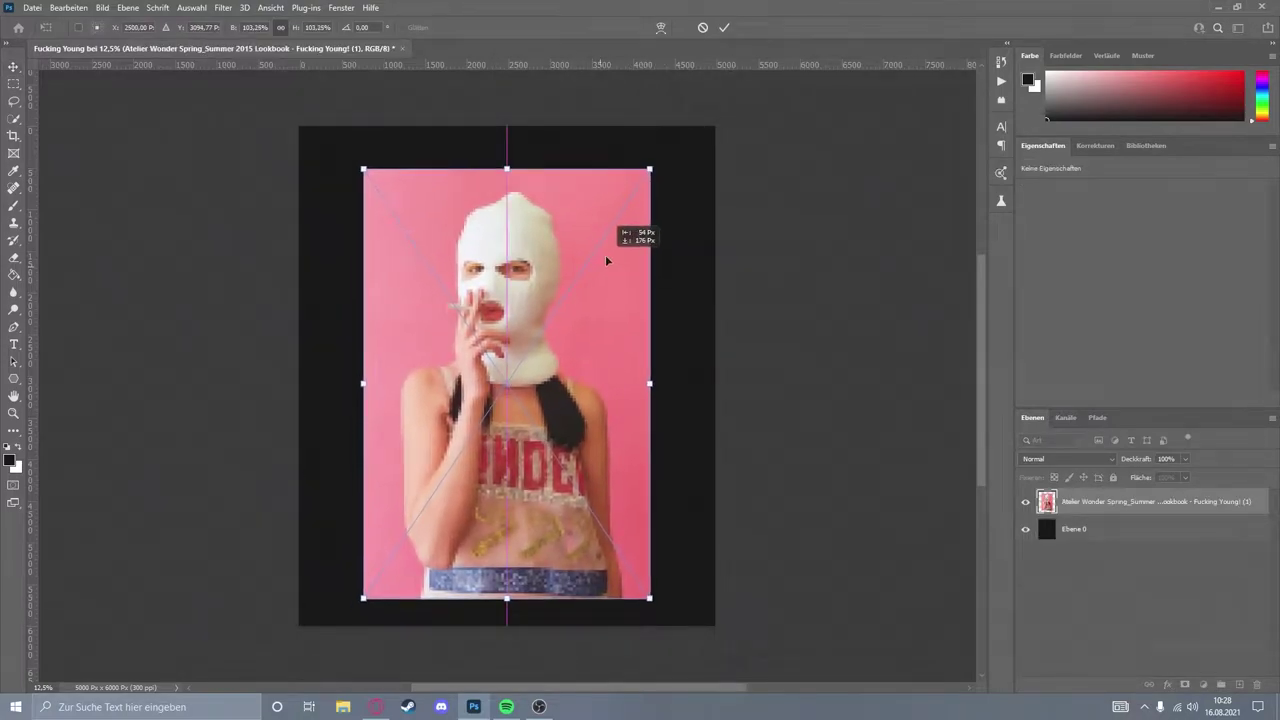
left_click(724, 27)
- Merge the photo with an empty layer and convert it to a smart object
key("e")
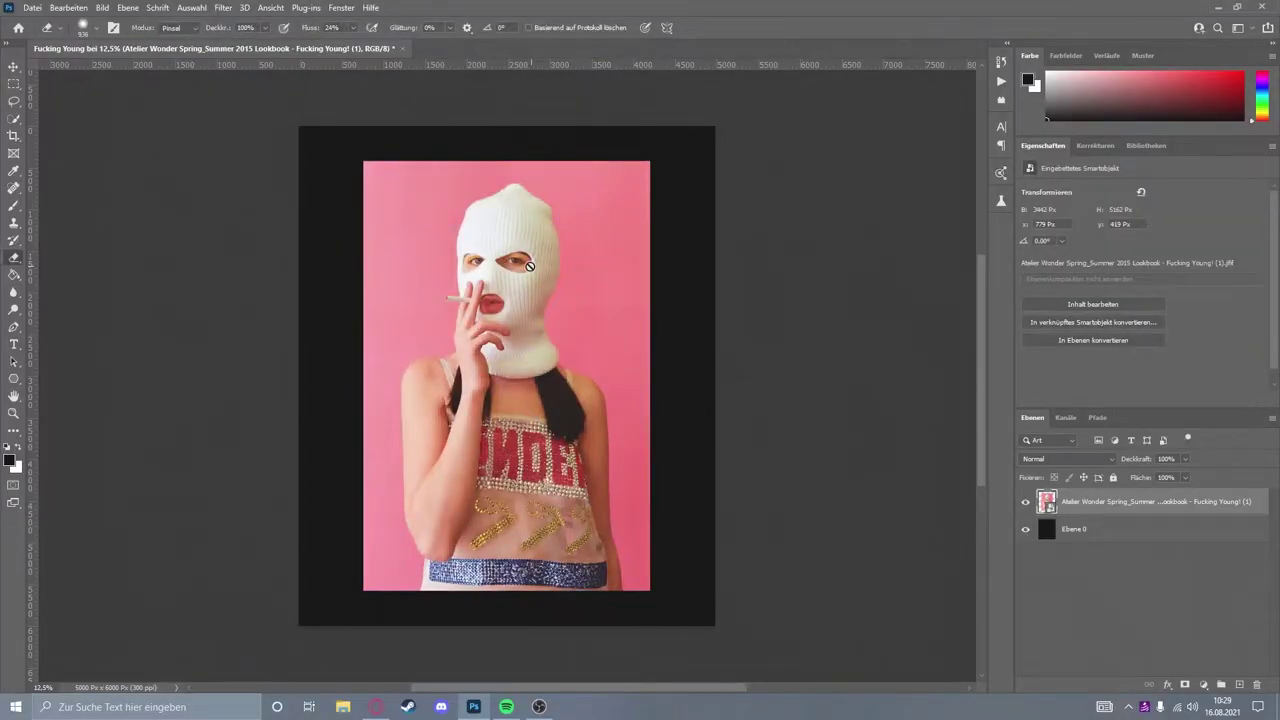
left_click(1239, 684)
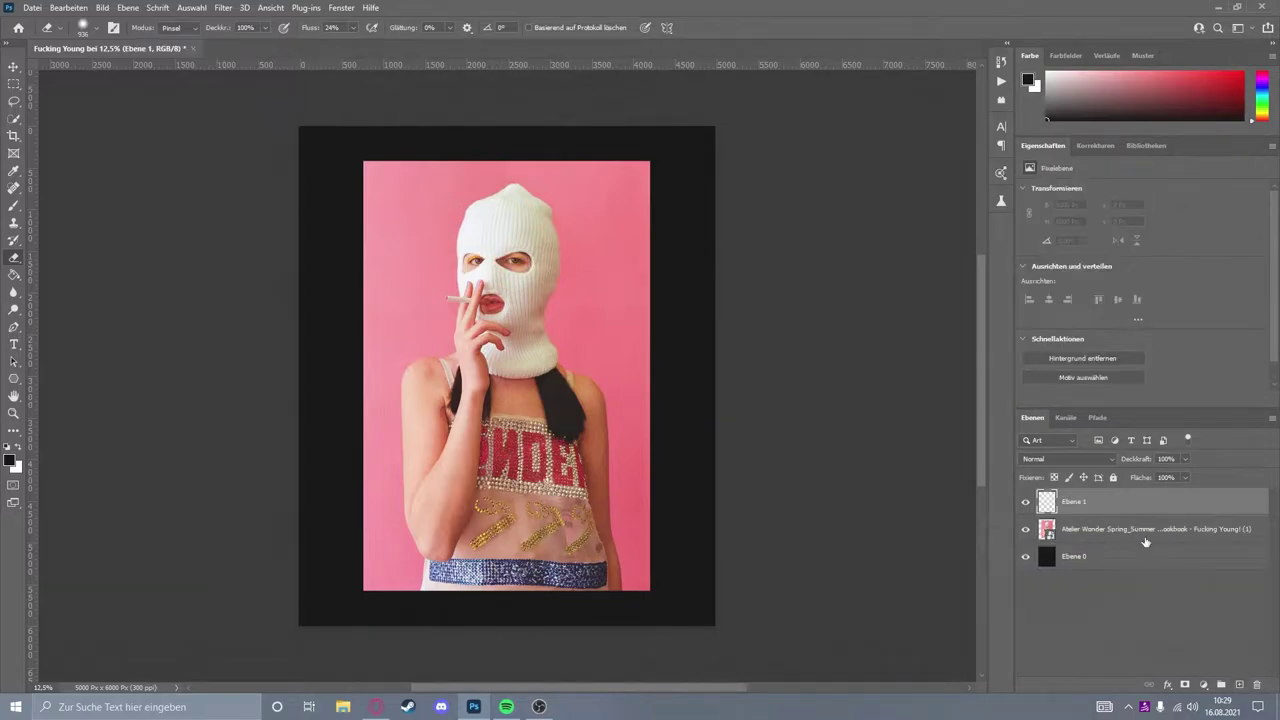
key("ctrl+e")
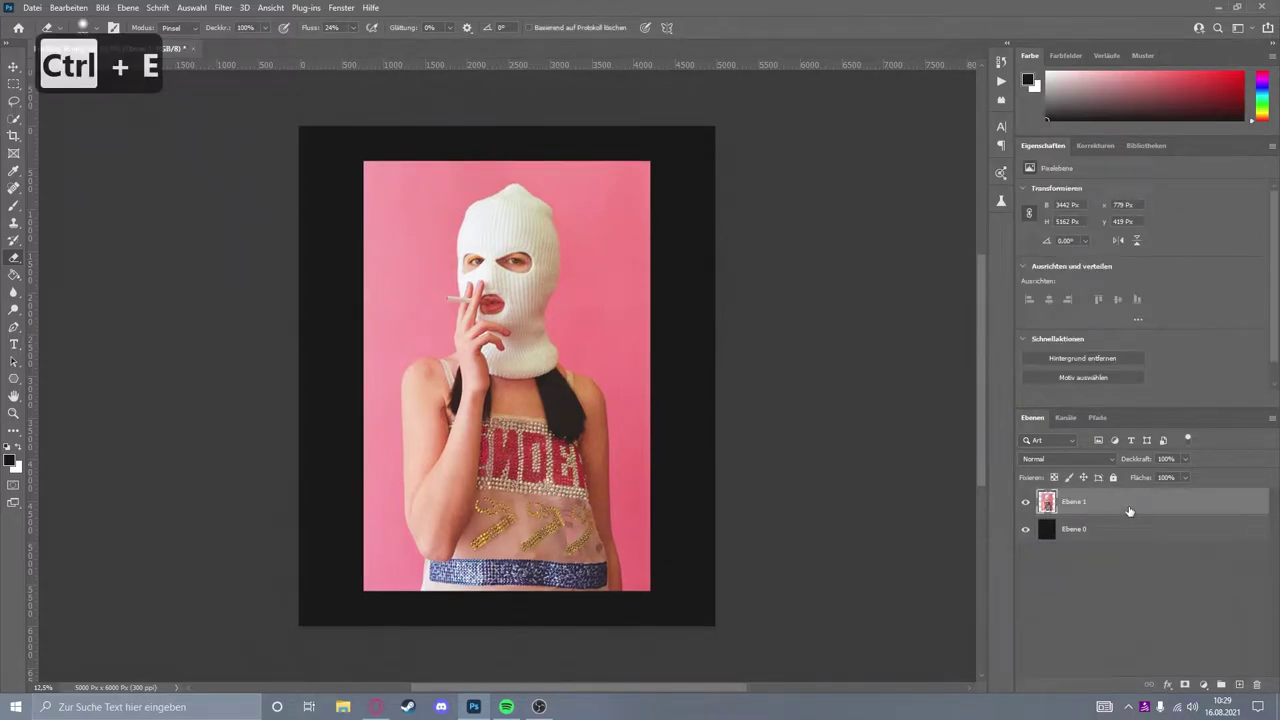
right_click(1125, 508)
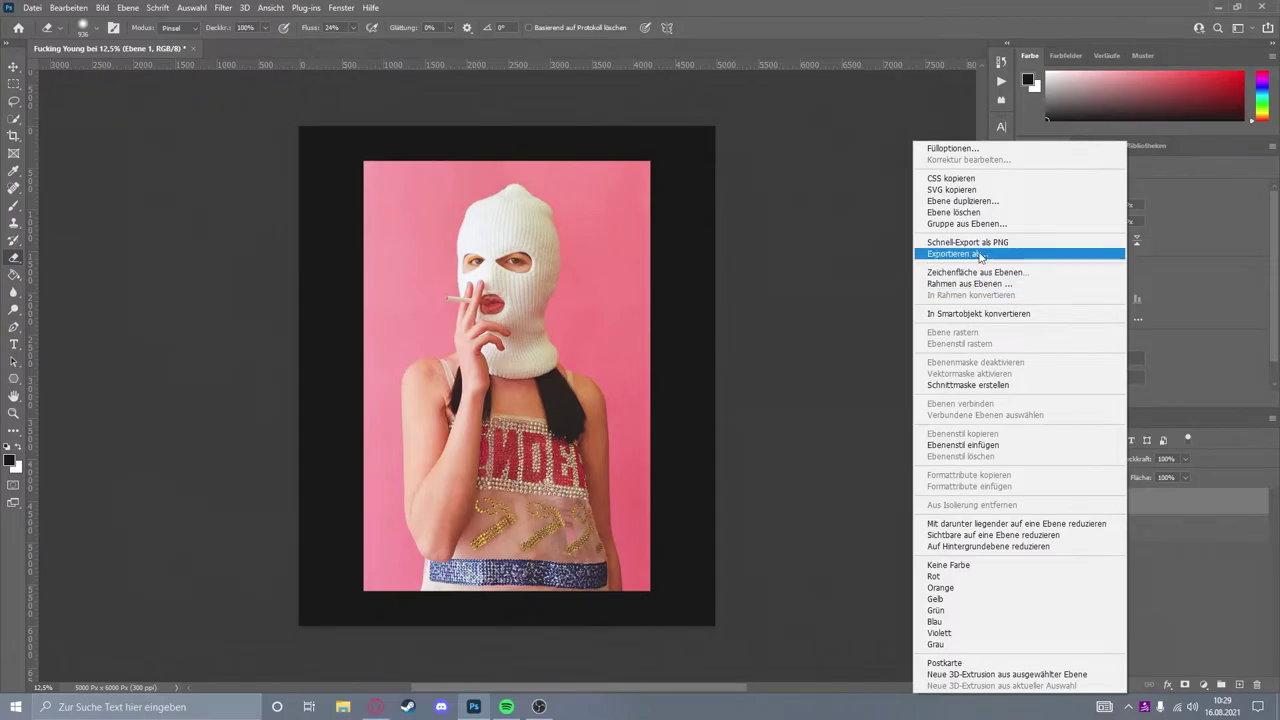
left_click(997, 314)
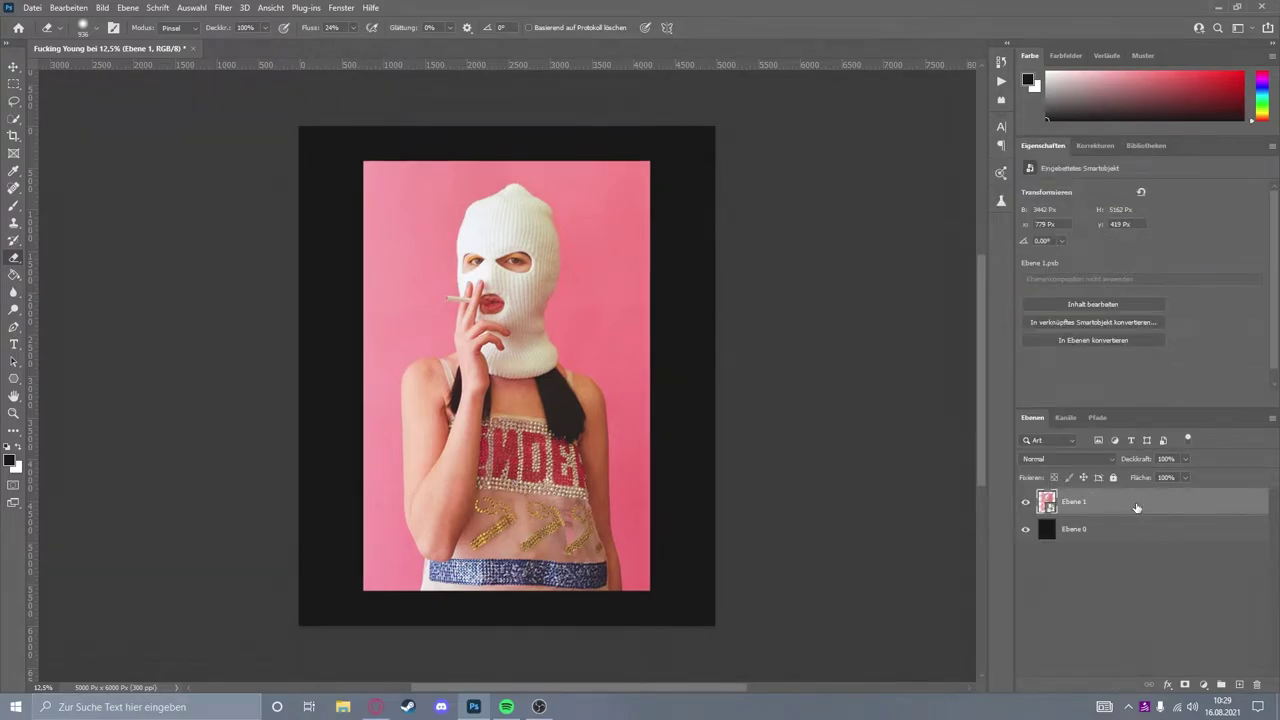
- Inside the smart object, erase the lower body with a large soft eraser and save
double_click(1047, 503)
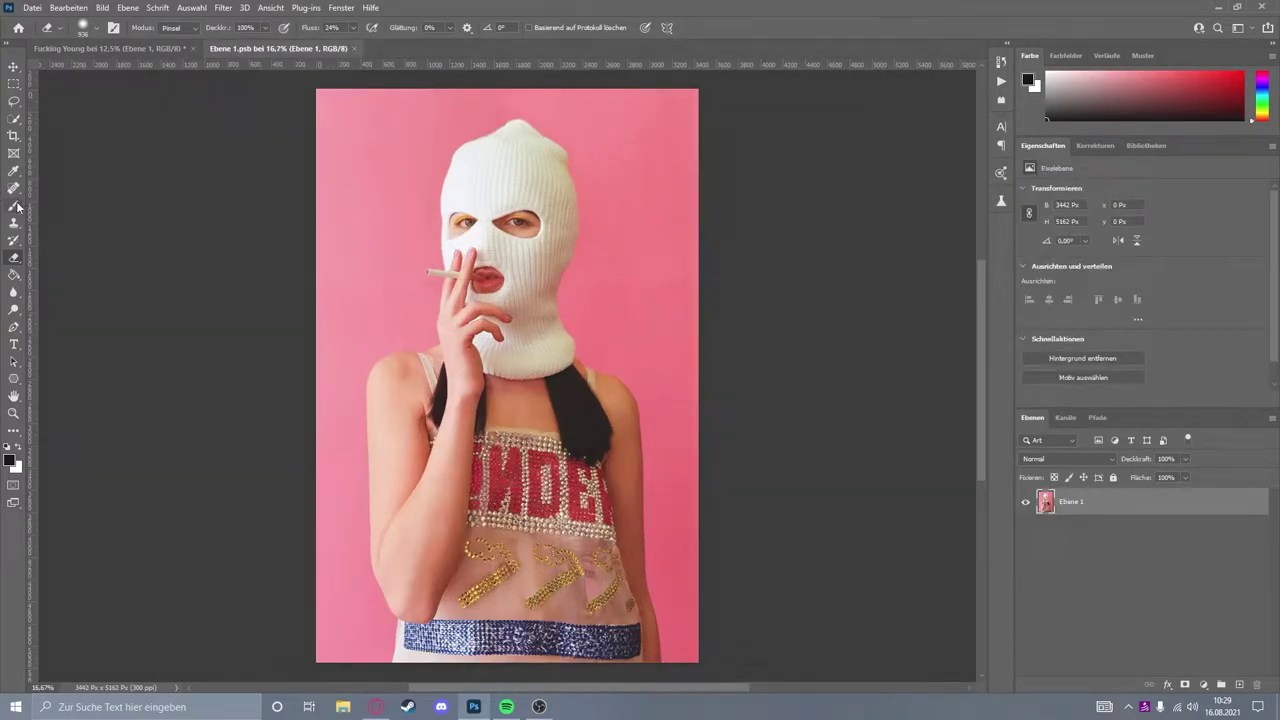
mouse_move(371, 420)
left_mouse_down()
mouse_move(309, 591)
mouse_move(706, 650)
mouse_move(728, 608)
mouse_move(257, 543)
mouse_move(291, 509)
mouse_move(438, 492)
mouse_move(420, 491)
mouse_move(700, 380)
mouse_move(363, 443)
mouse_move(371, 357)
mouse_move(391, 349)
mouse_move(443, 434)
mouse_move(592, 408)
mouse_move(651, 371)
left_mouse_up()
scroll(591, 460, "down", 3)
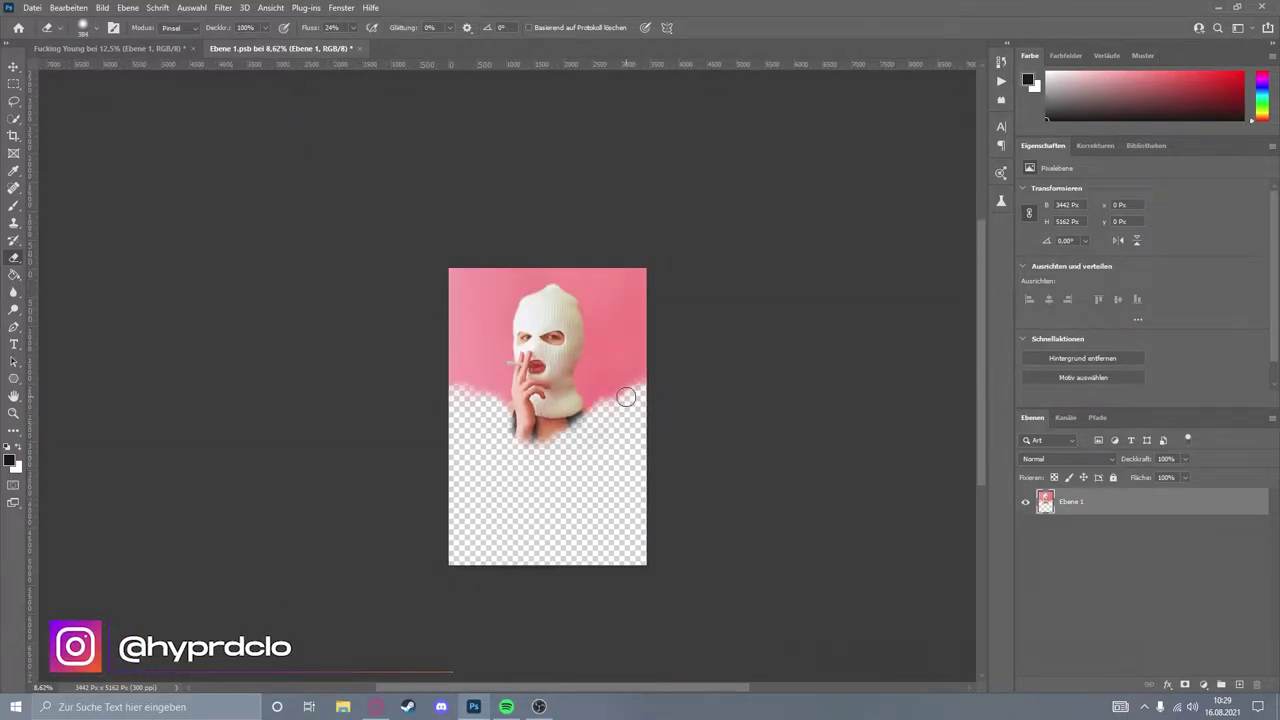
key("ctrl+s")
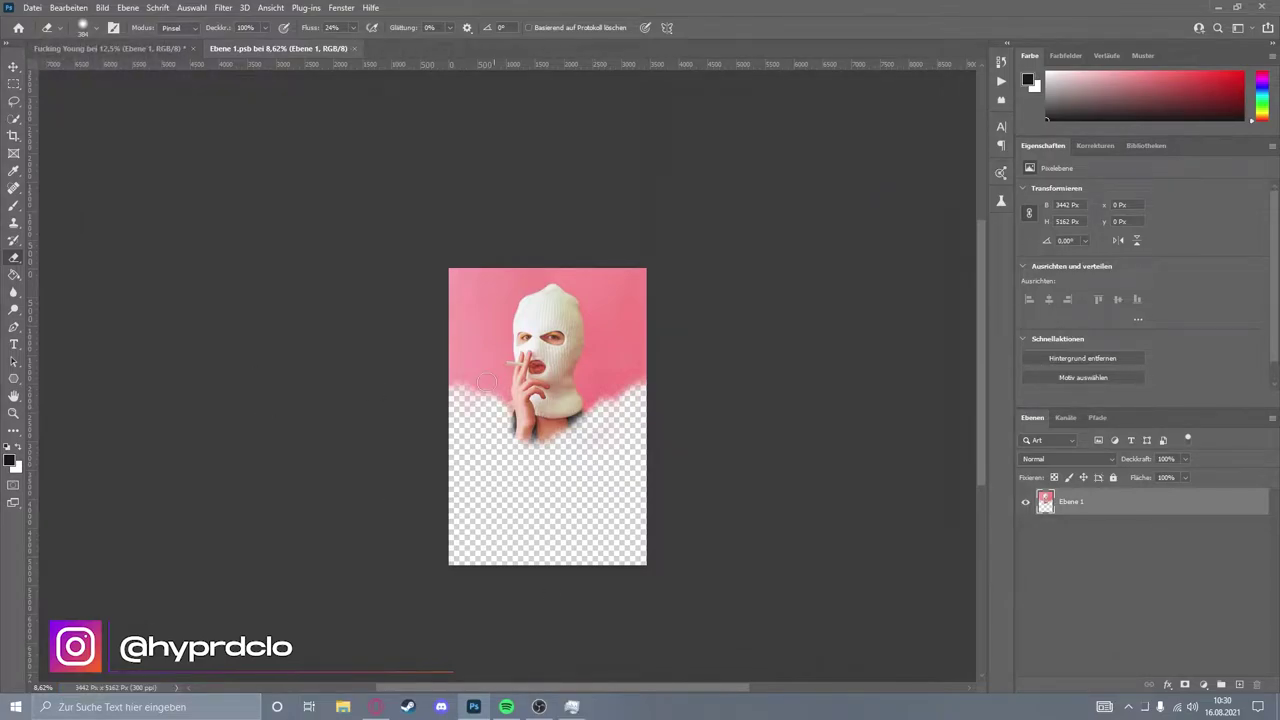
key("ctrl+Tab")
left_click(285, 50)
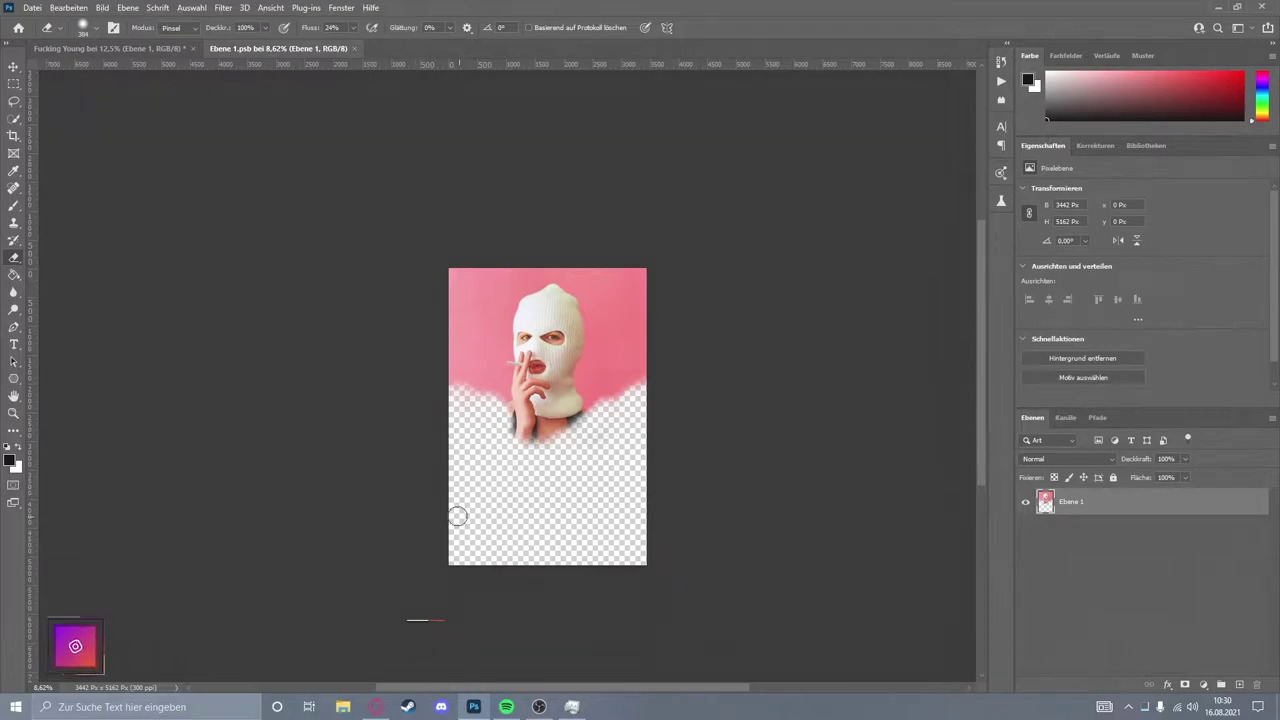
right_click(588, 452)
key("Return")
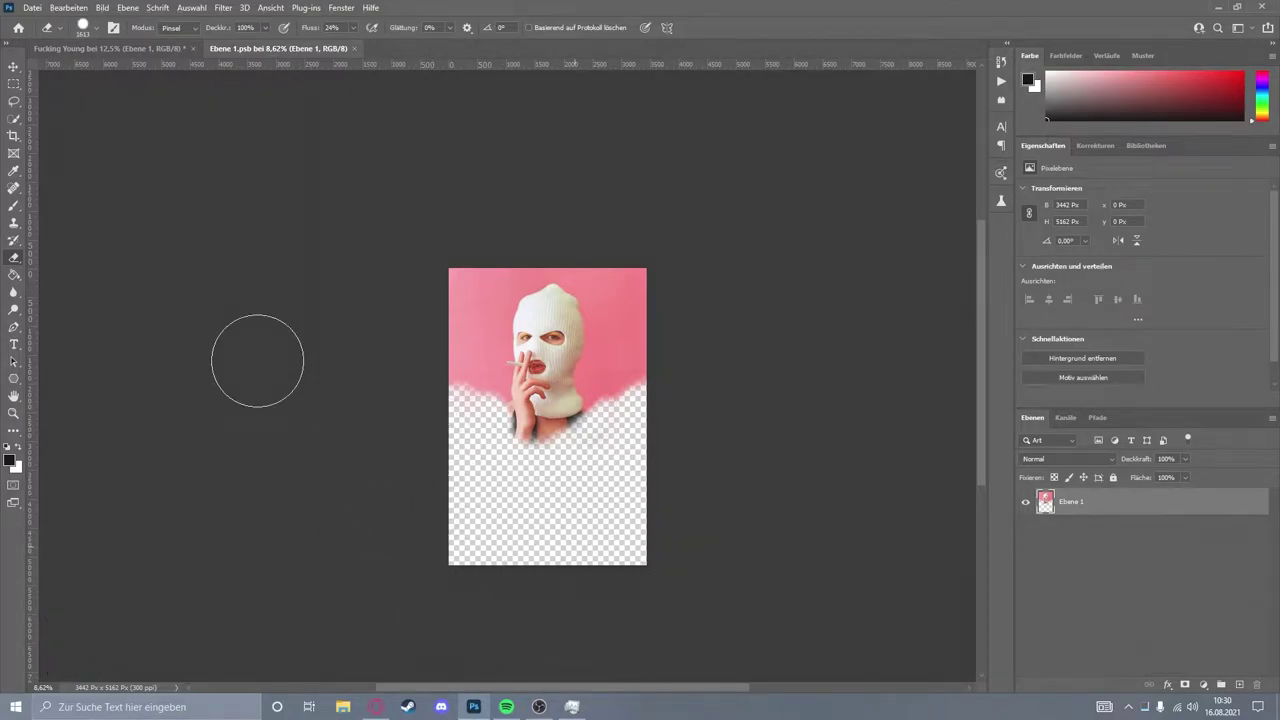
key("ctrl+s")
- Add a Schwellenwert (Threshold) adjustment layer to the poster at level 181
key("ctrl+Tab")
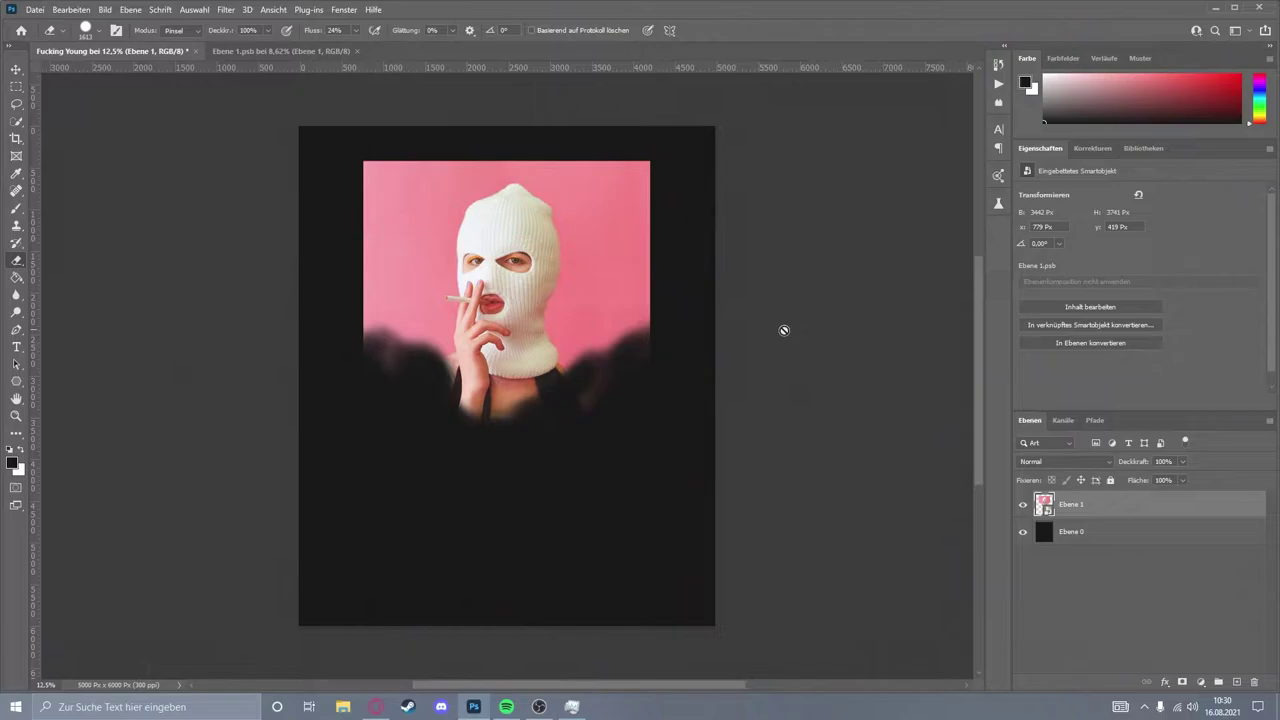
left_click(1090, 150)
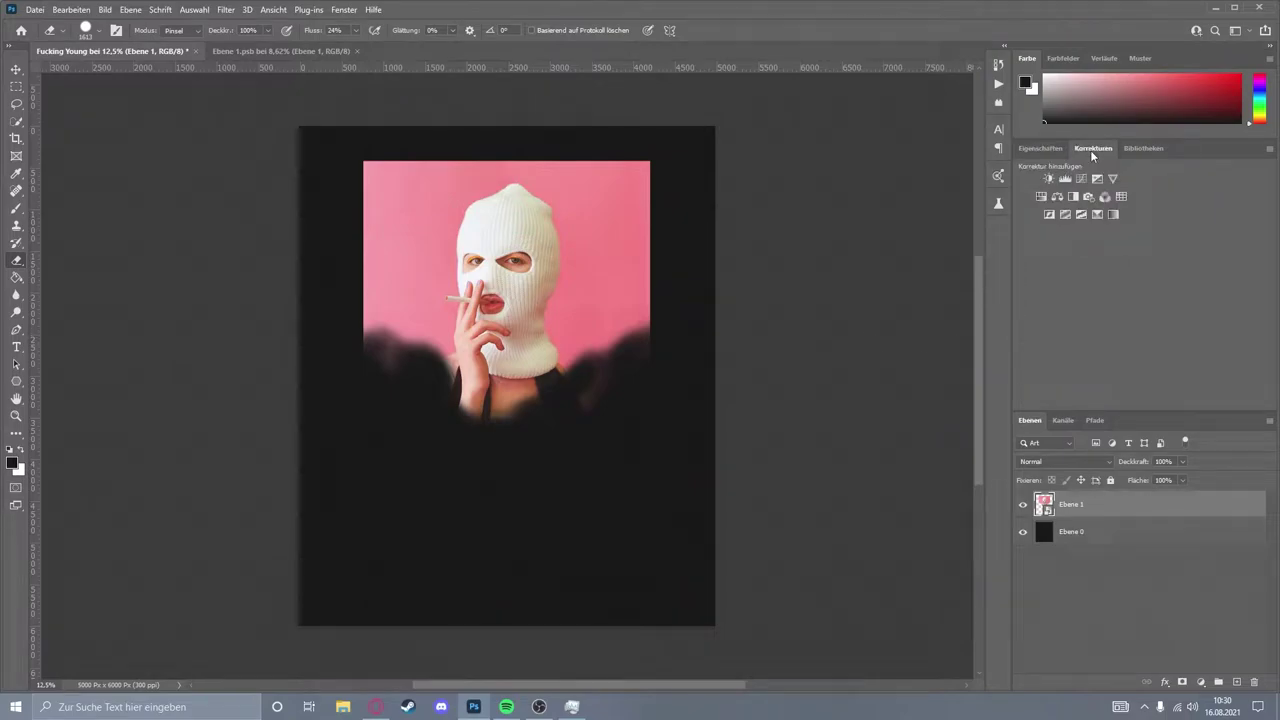
left_click(1076, 217)
left_click_drag(1135, 266, 1190, 272)
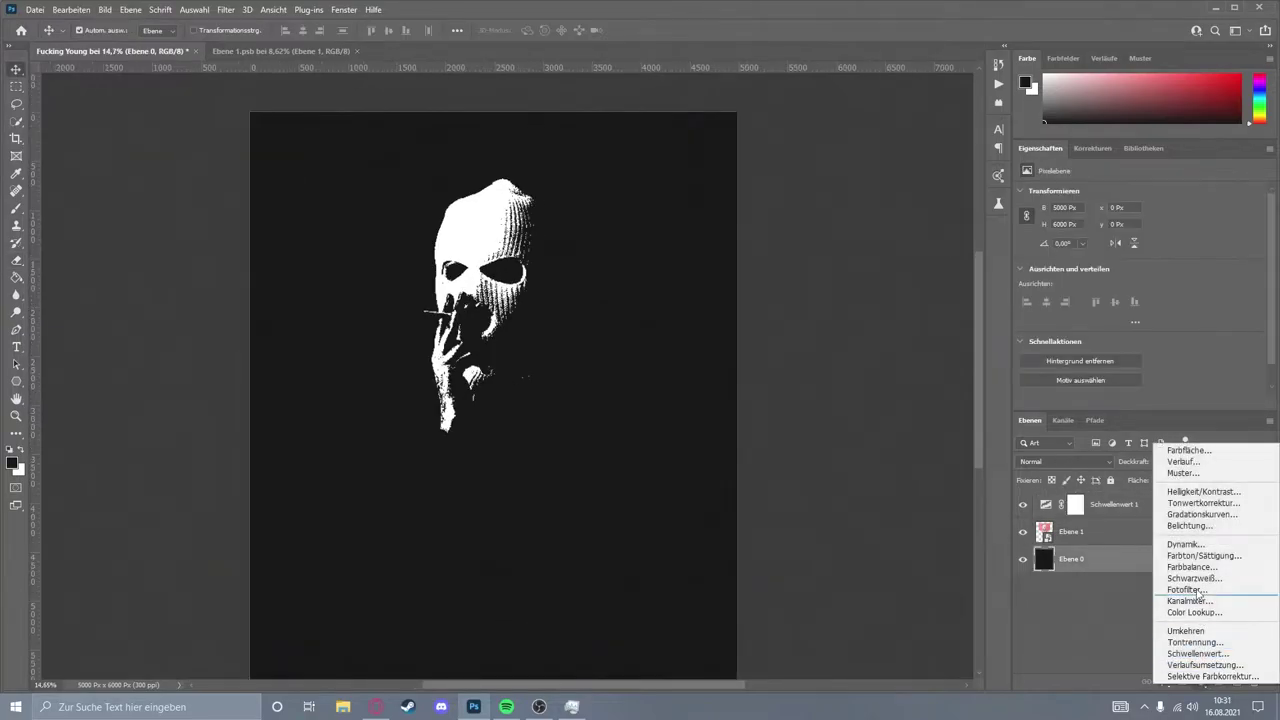
- Add a black fill layer, merge it with the threshold layer, and apply the layer style
left_click(1188, 450)
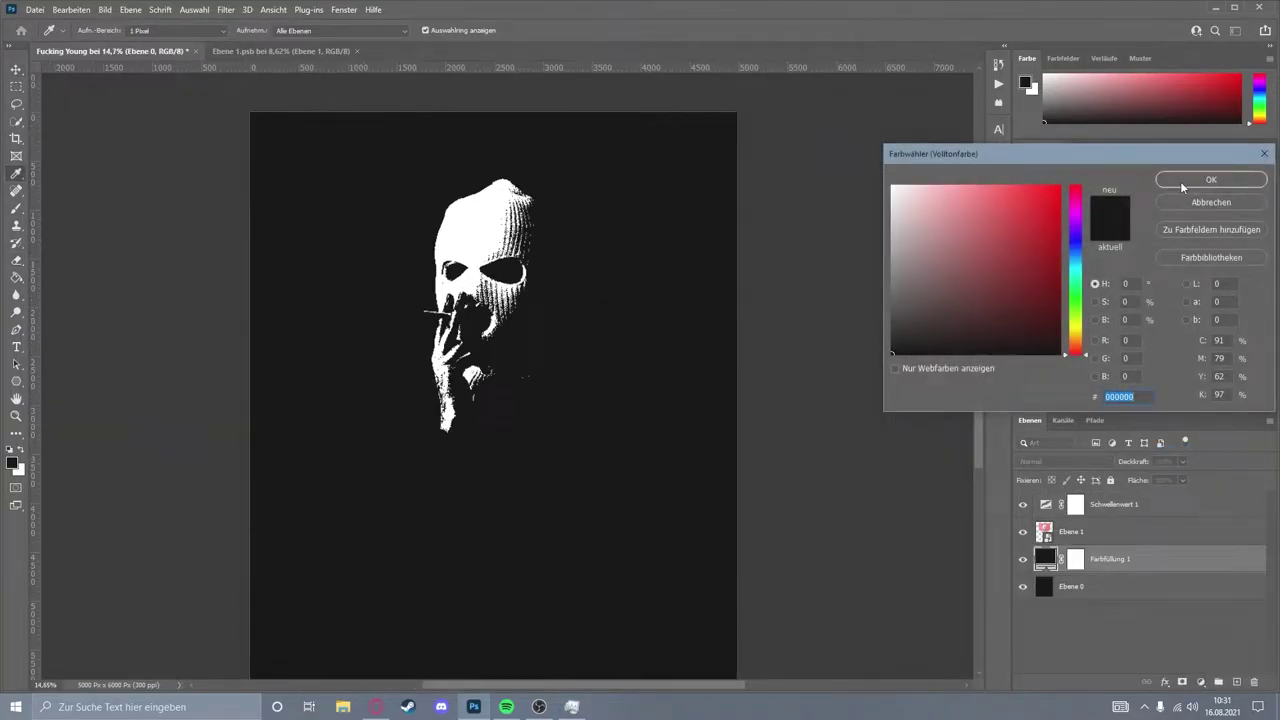
left_click(1180, 181)
left_click(1147, 510, "shift")
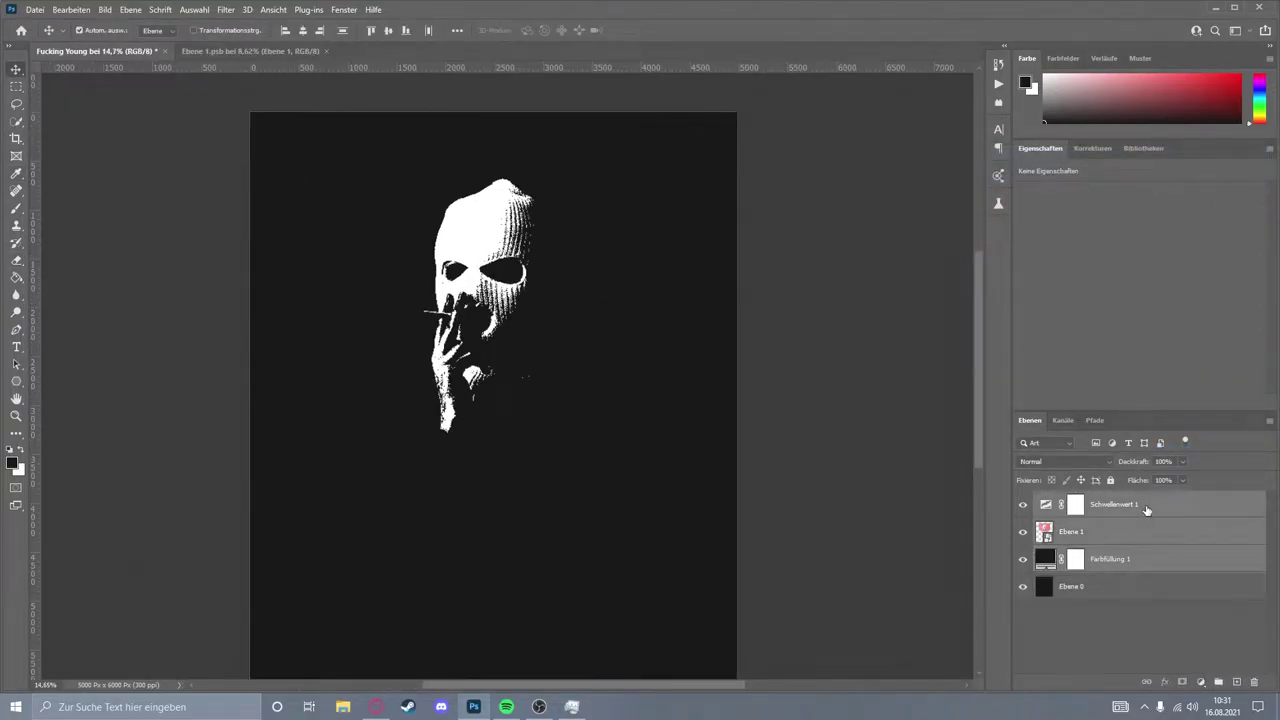
key("ctrl+e")
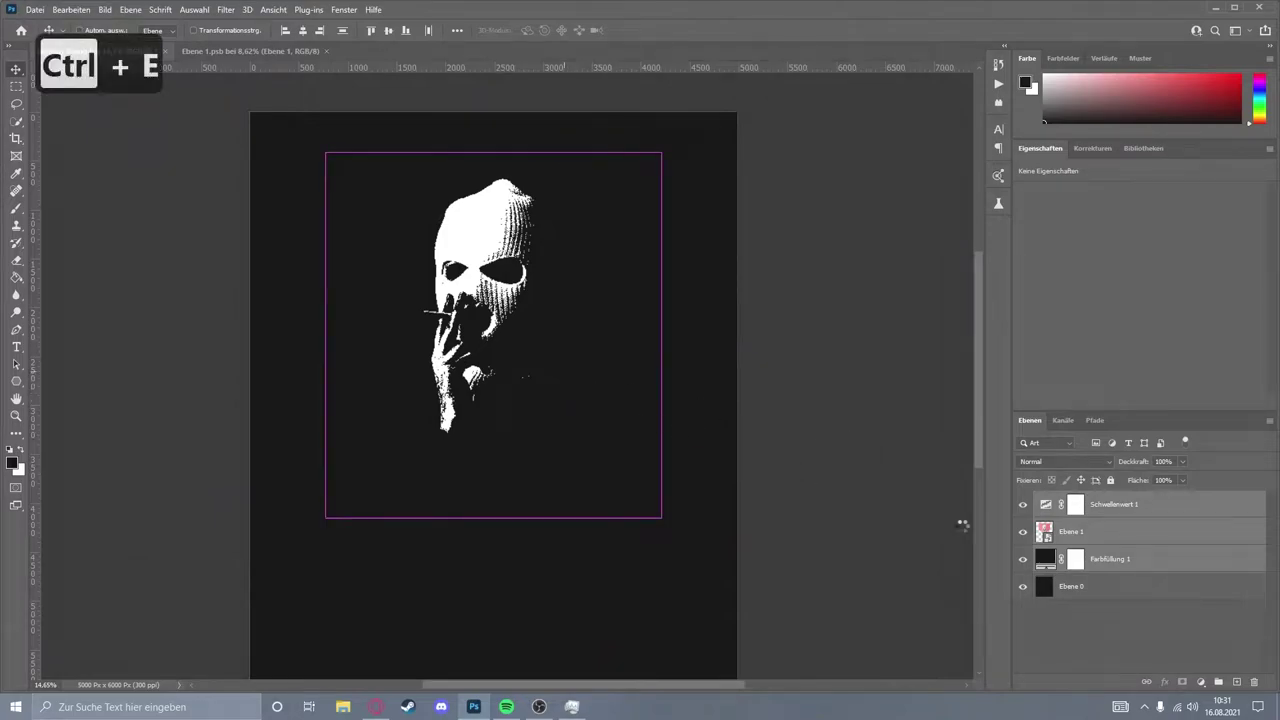
key("ctrl+t")
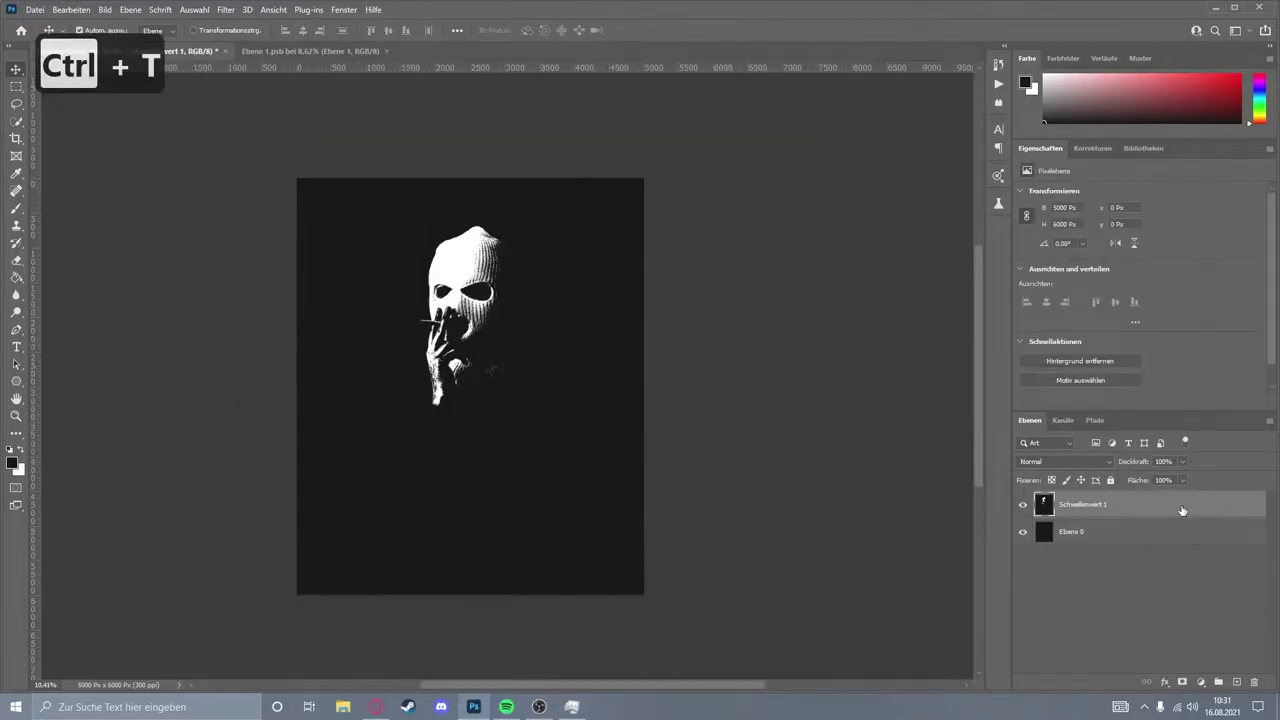
double_click(1182, 511)
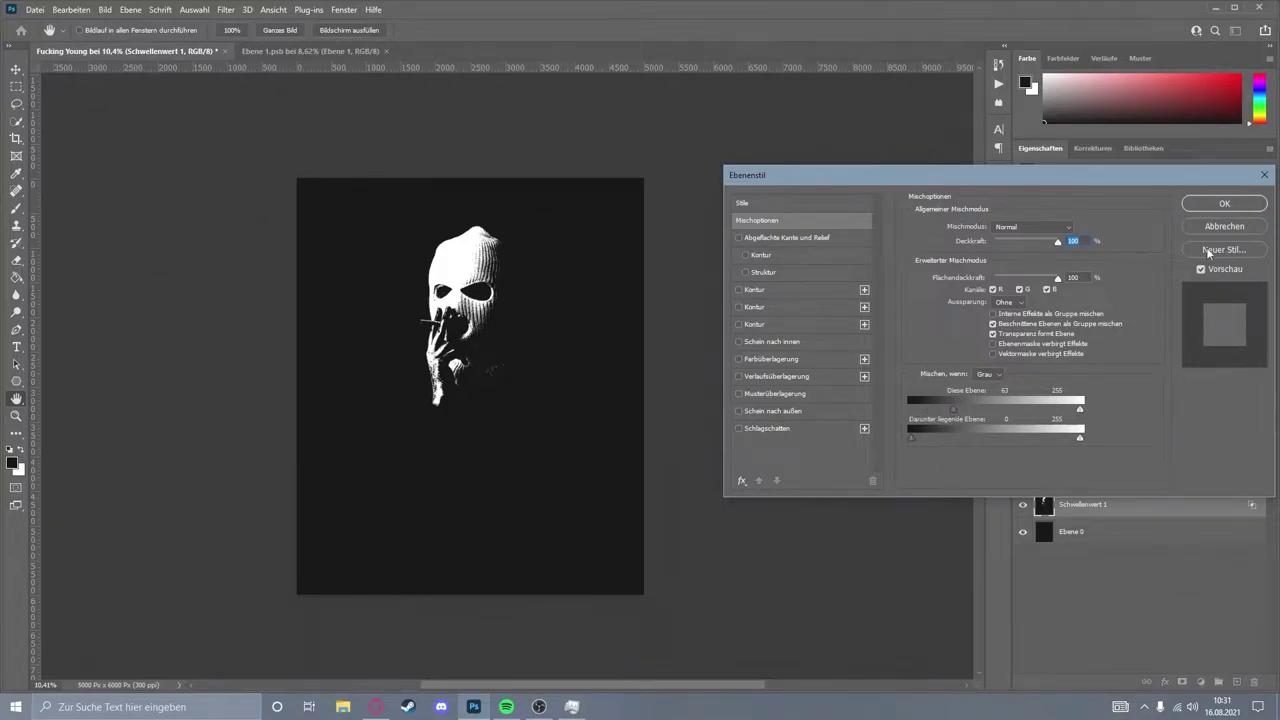
left_click(1224, 203)
- Merge everything into one figure layer, then enlarge it and shift it up-left
left_click(1238, 682)
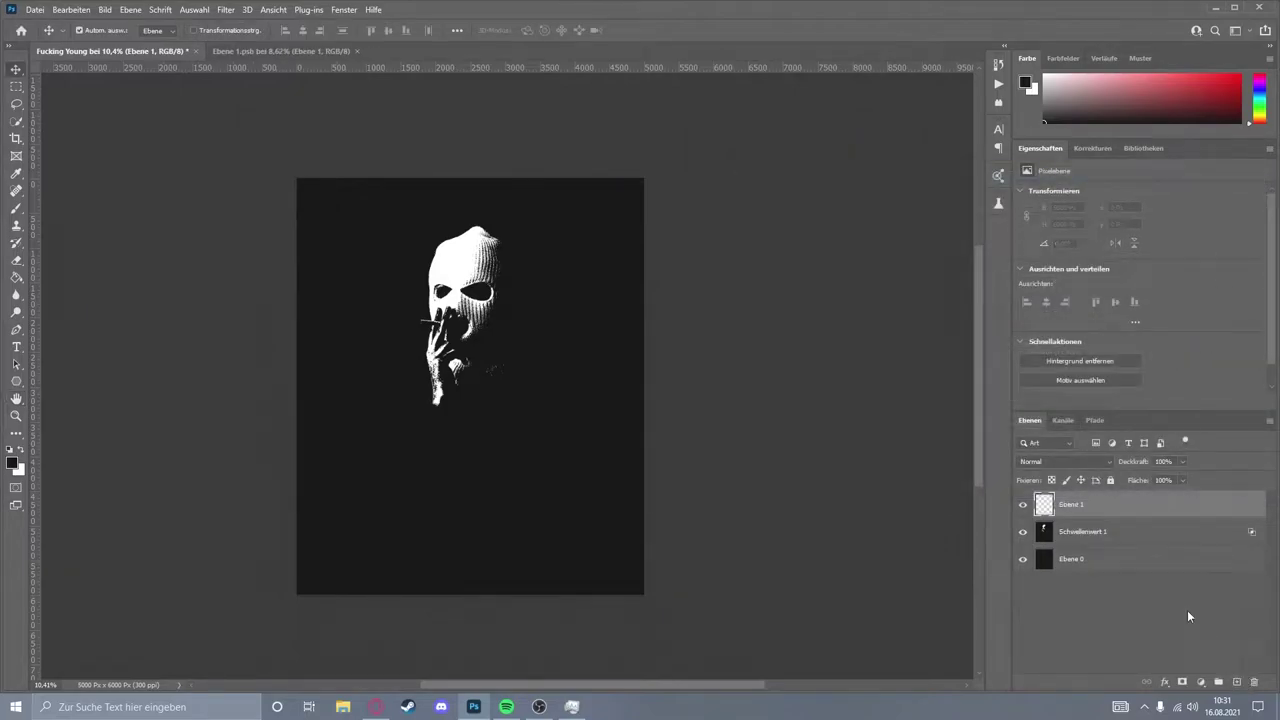
key("ctrl+e")
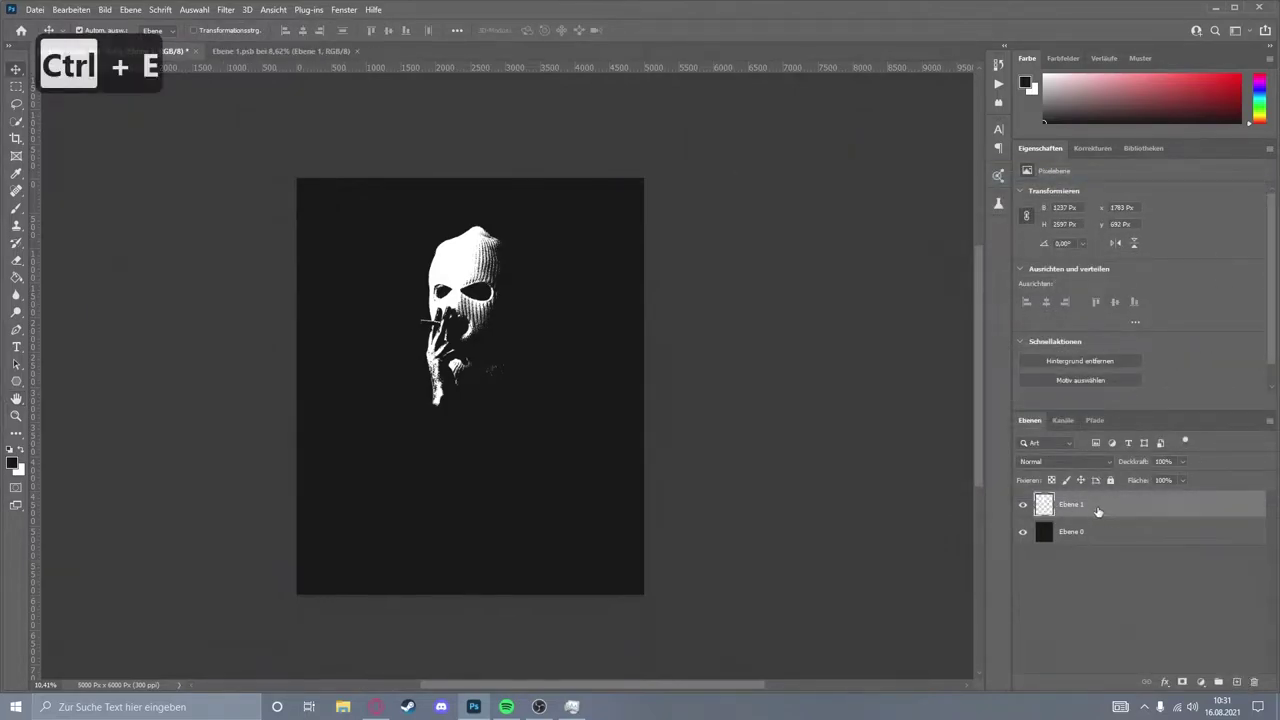
key("ctrl+t")
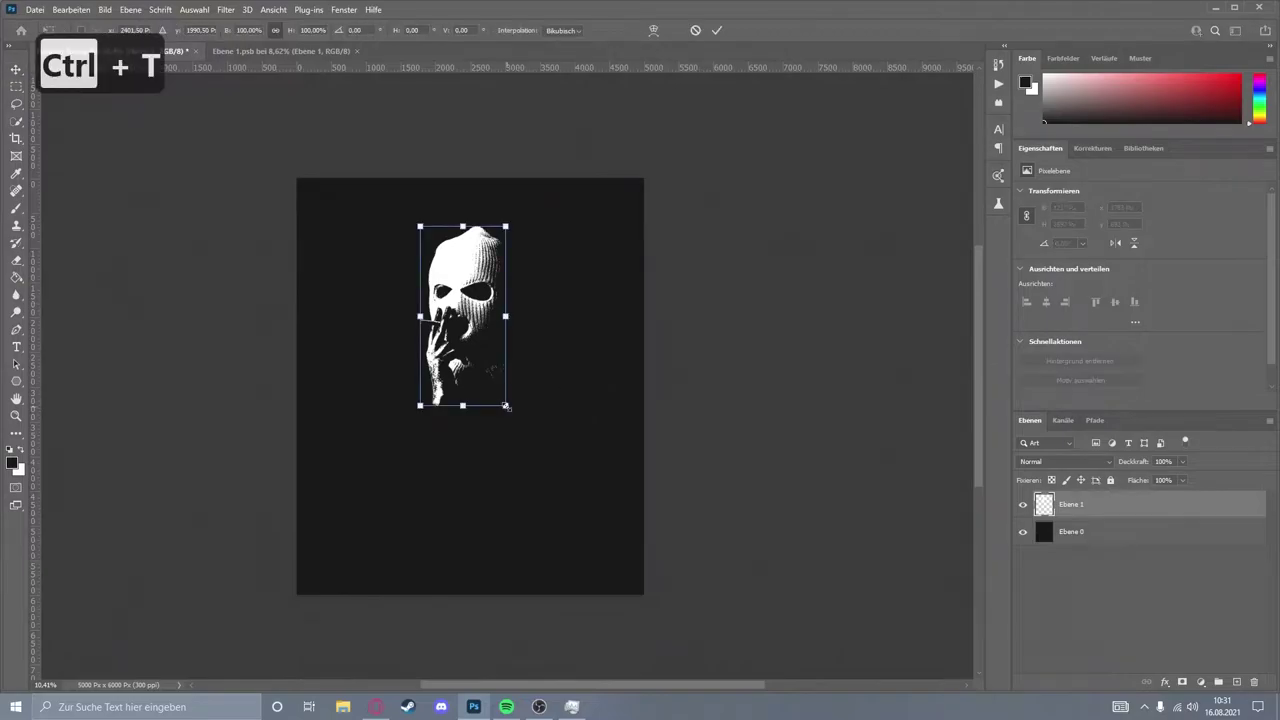
left_click_drag(509, 451, 560, 529)
left_click_drag(524, 345, 500, 315)
key("Return")
scroll(652, 214, "up", 5, "alt")
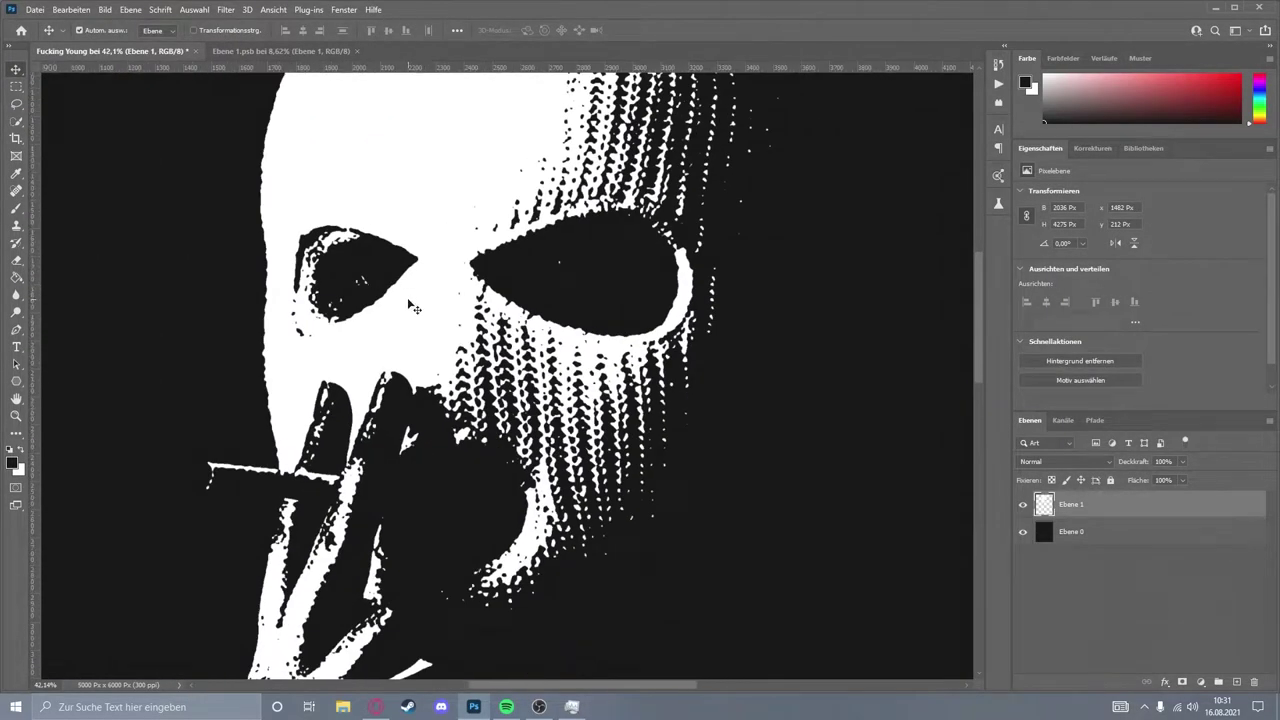
scroll(652, 214, "down", 4, "alt")
scroll(505, 356, "down", 2, "alt")
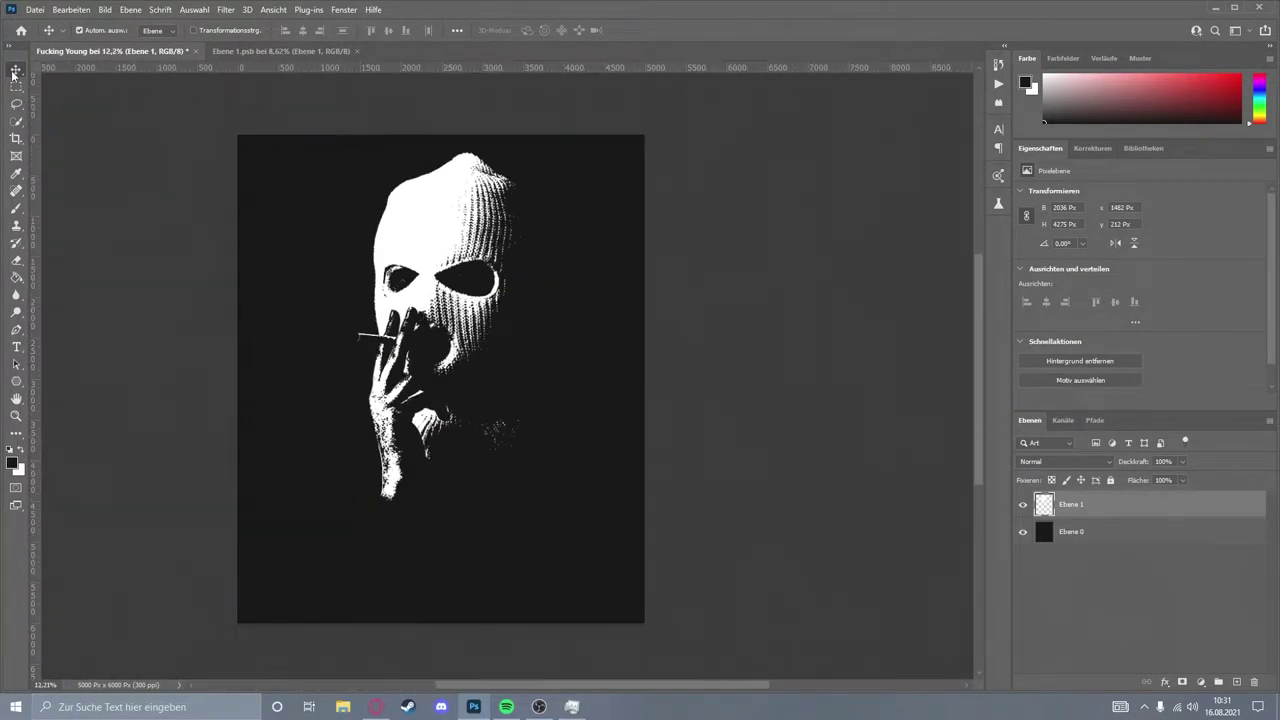
- Start a white 137 pt headline text layer near the lower left of the poster
left_click(23, 356)
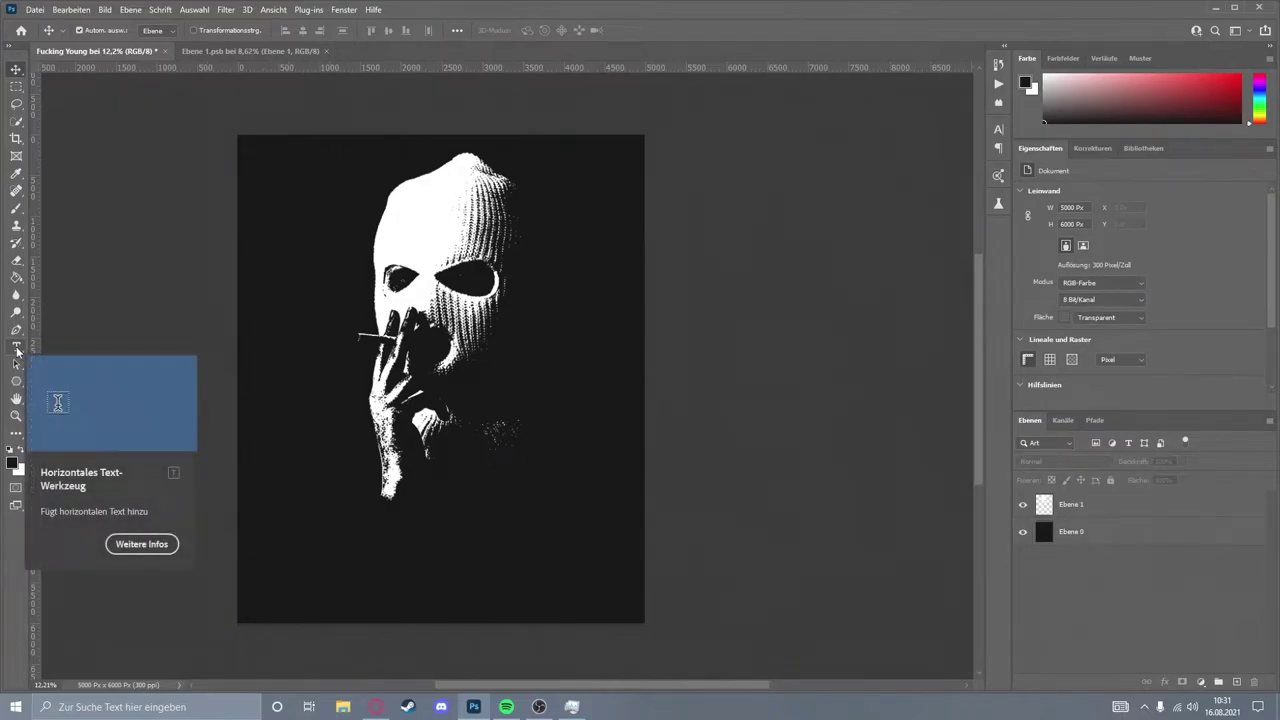
left_click(17, 348)
left_click(312, 512)
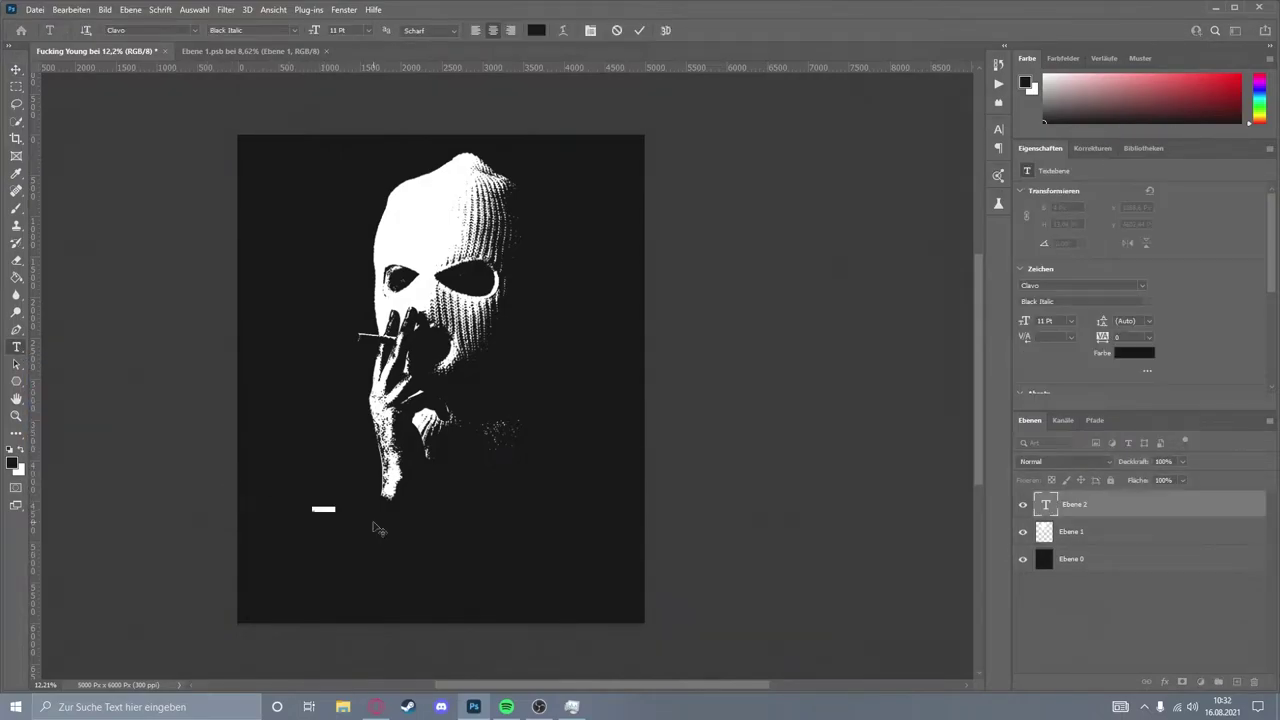
left_click(537, 30)
left_click(1208, 178)
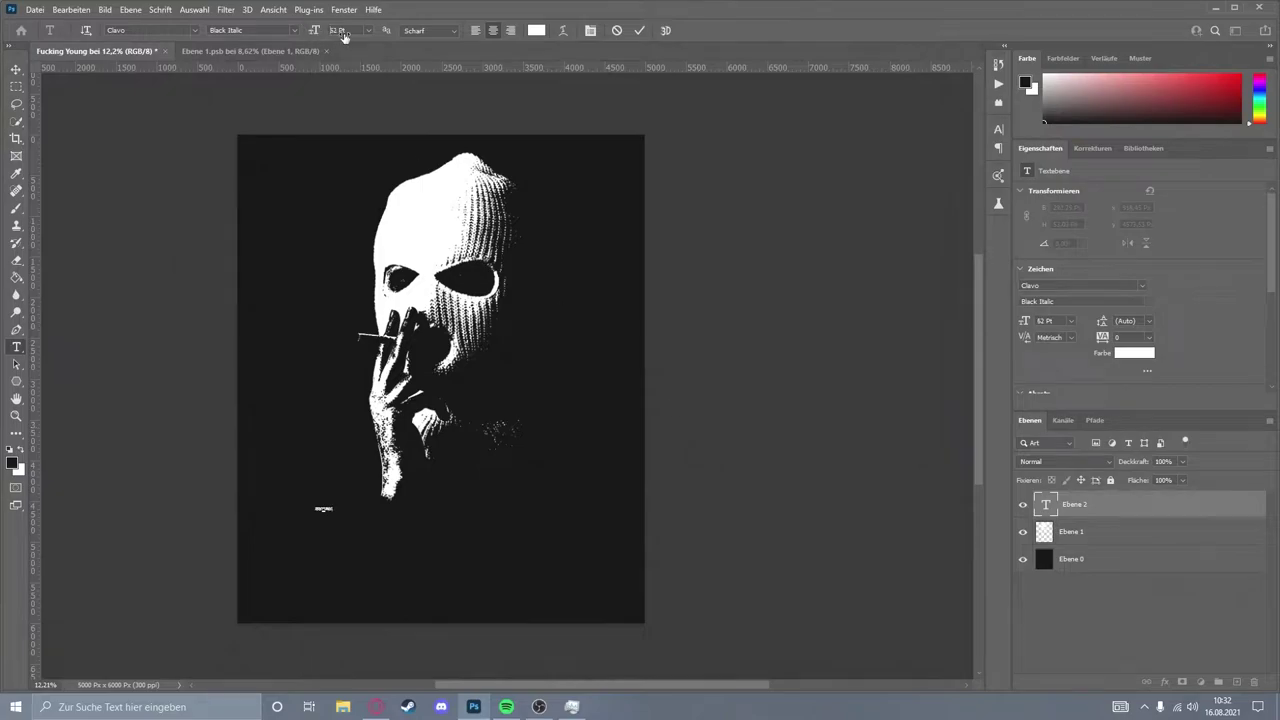
key("ctrl+a")
left_click_drag(344, 36, 429, 36)
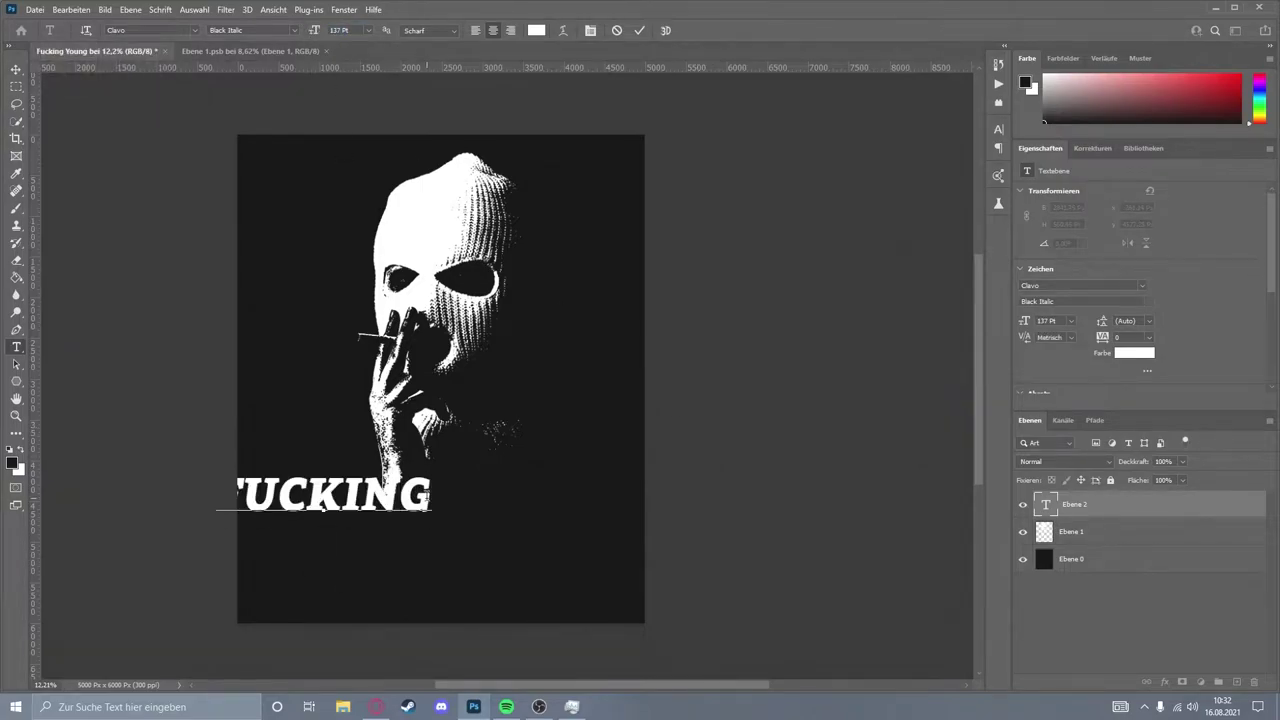
- Set the headline leading to 110 pt and centre it horizontally beneath the portrait
key("ctrl+a")
left_click(999, 131)
left_click_drag(926, 165, 891, 178)
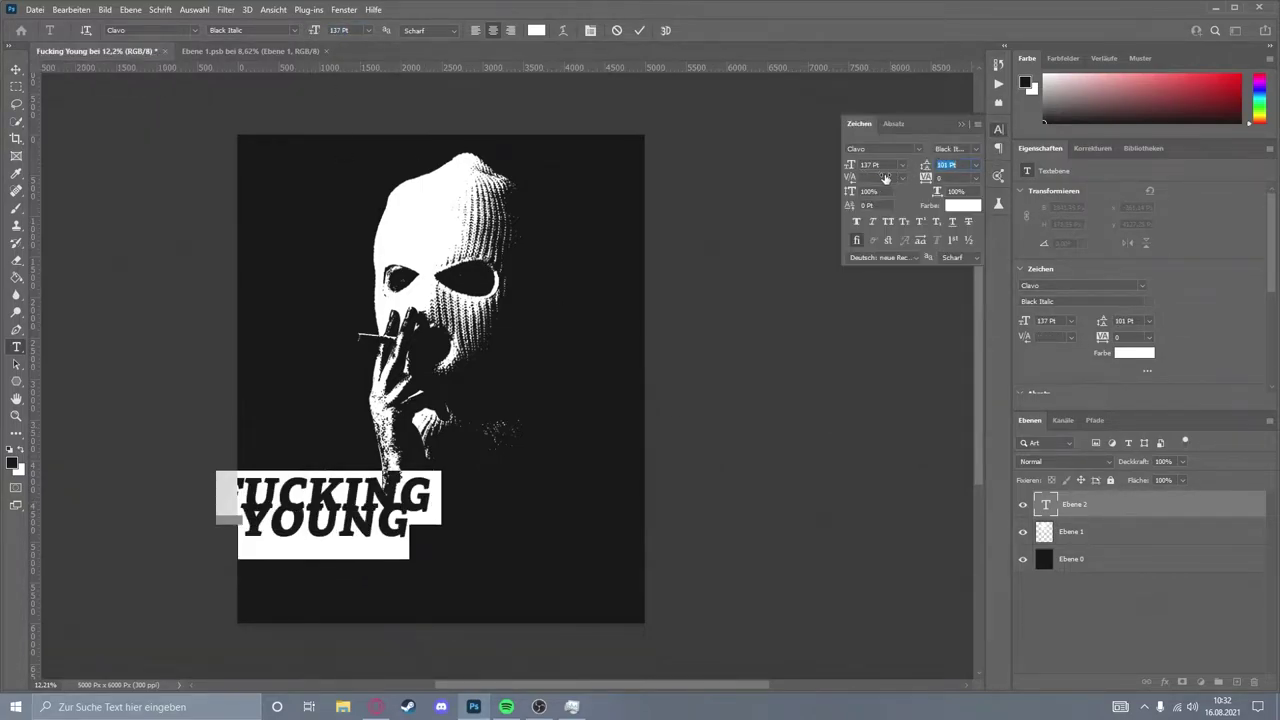
type("110")
left_click(960, 124)
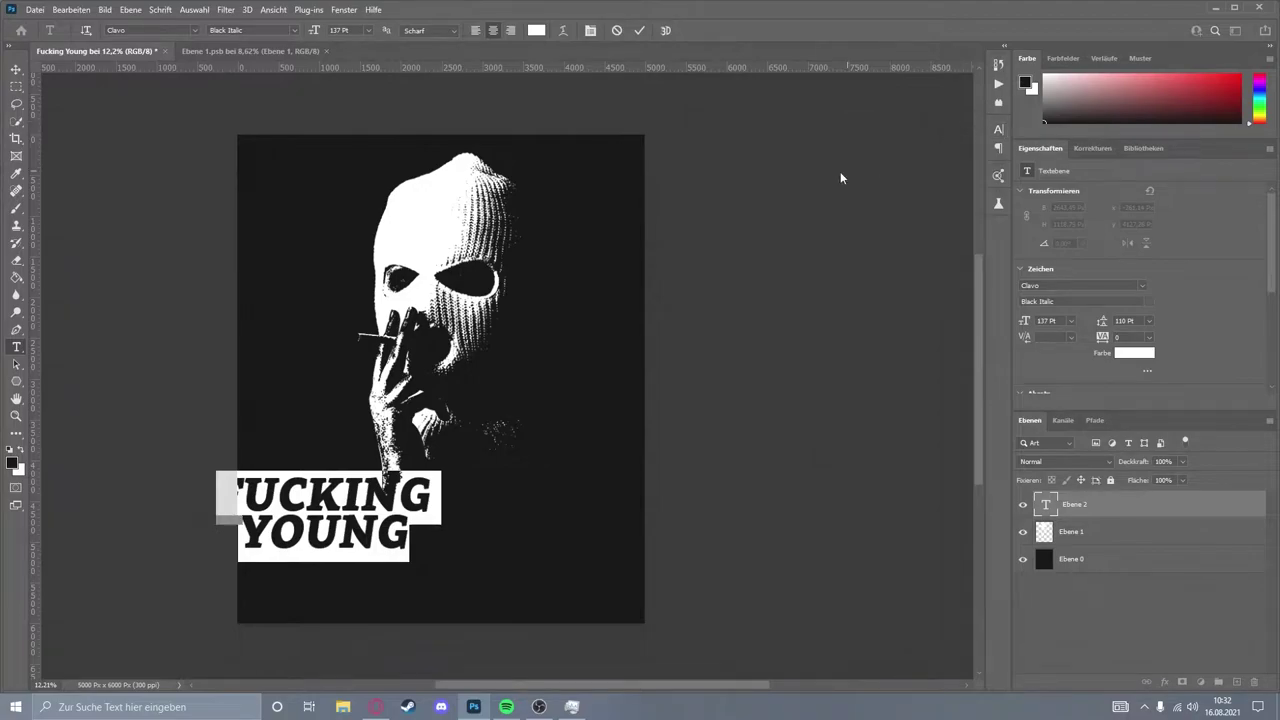
left_click(18, 76)
left_click_drag(287, 506, 402, 515)
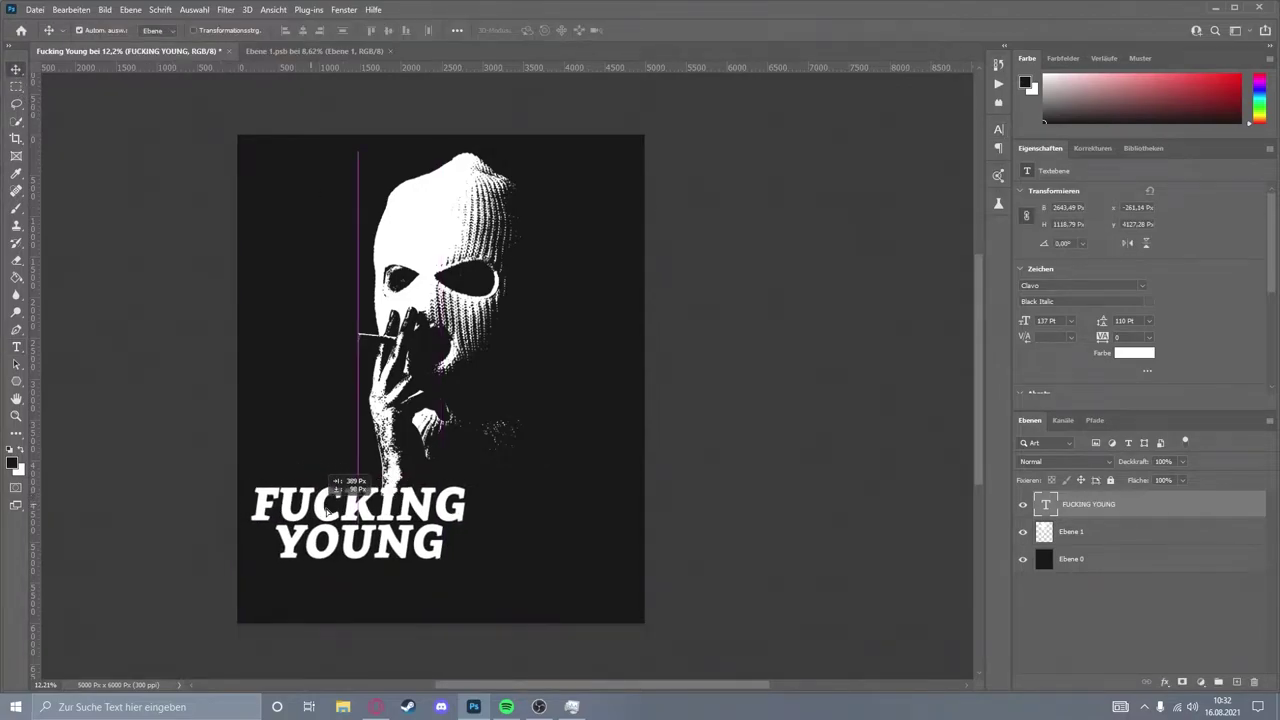
- Re-select the FUCKING YOUNG headline text and commit the edit
left_click(713, 460)
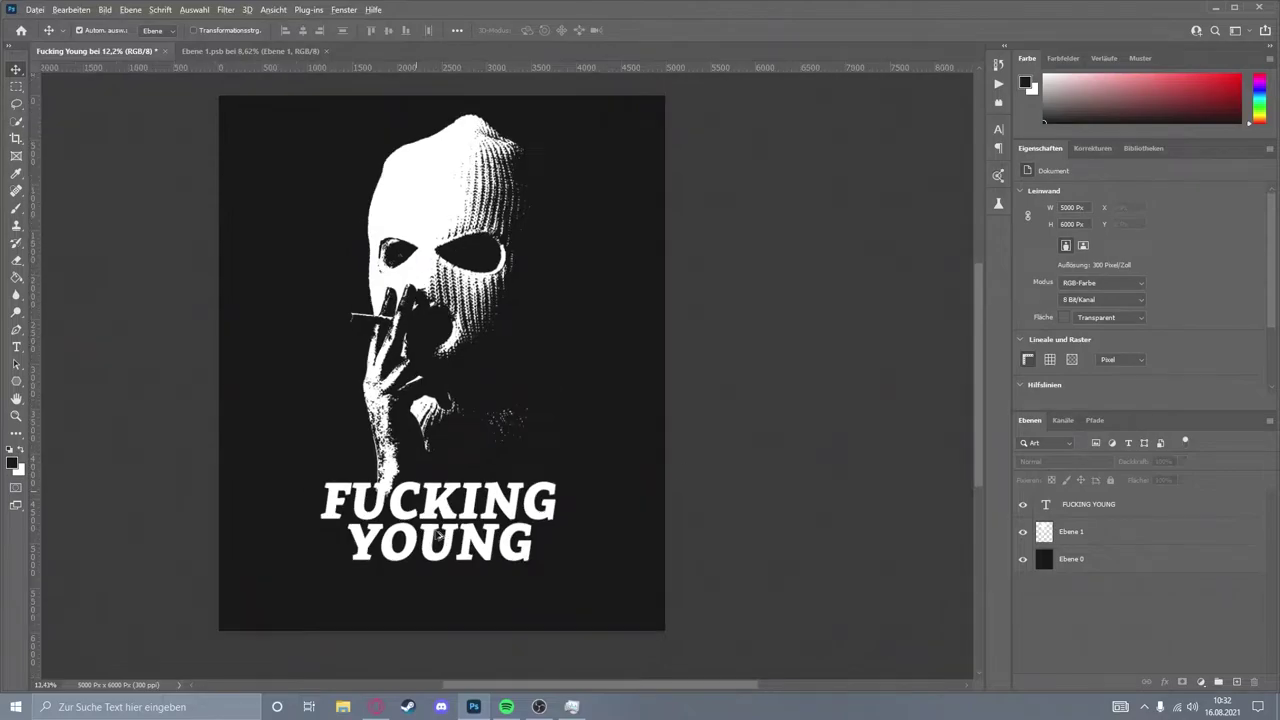
scroll(490, 540, "up", 5)
scroll(490, 540, "down", 4)
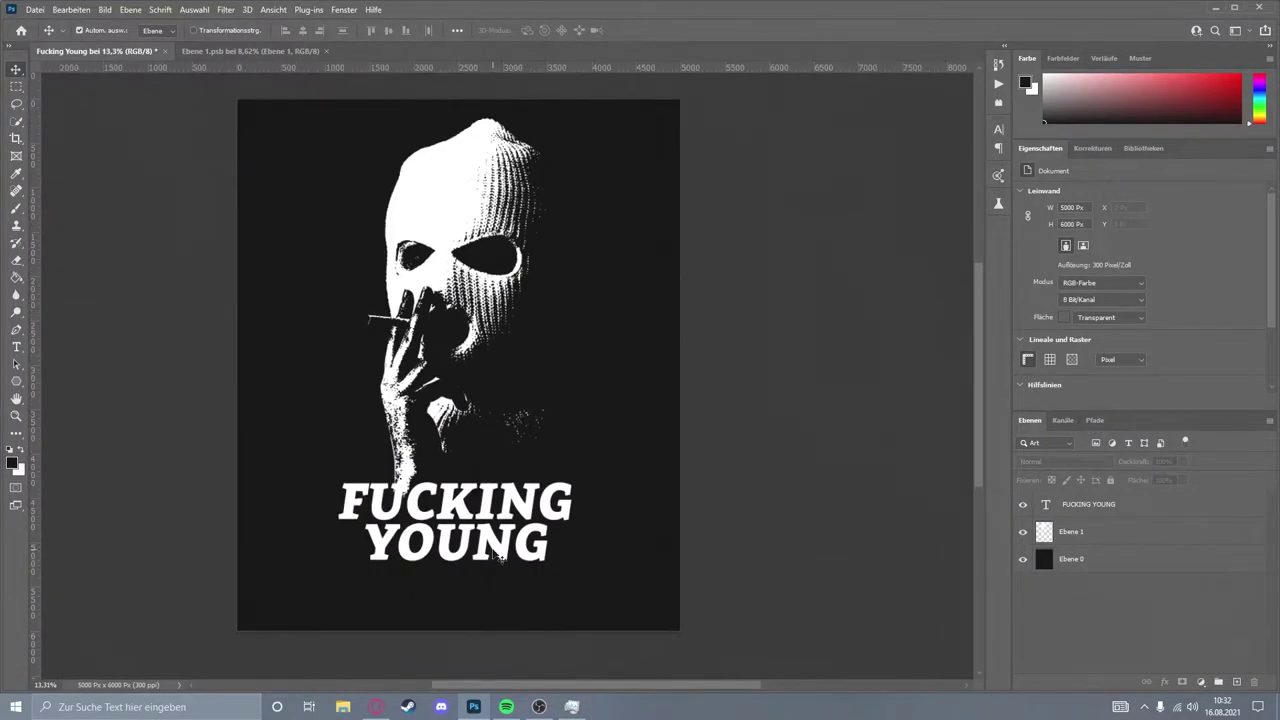
double_click(500, 553)
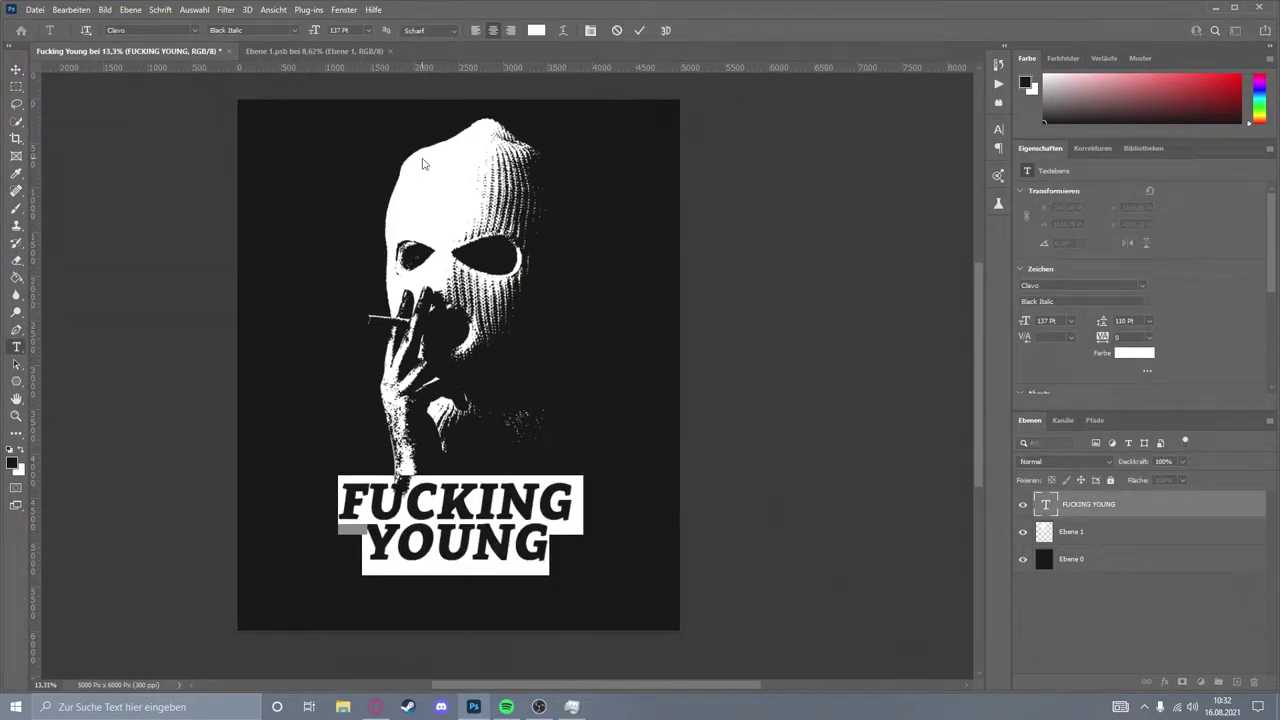
key("ctrl+Return")
key("v")
scroll(517, 595, "up", 1)
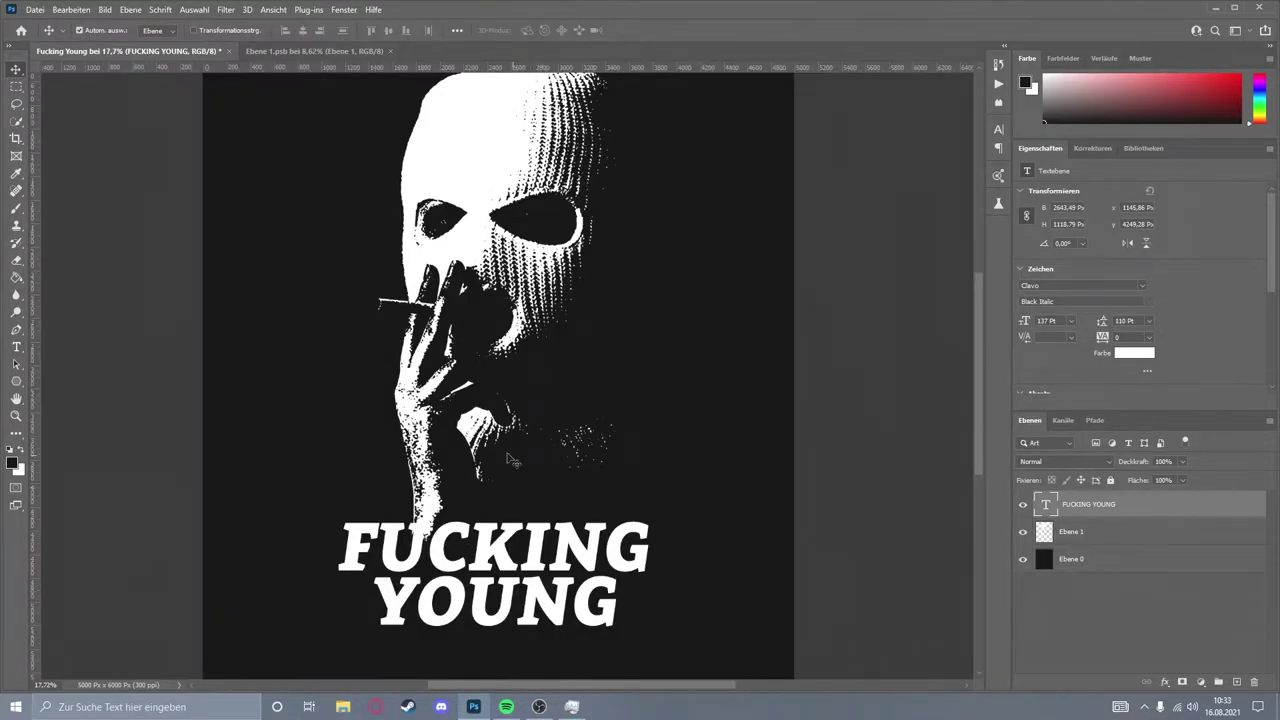
- Warp the headline with the Ansteigend (rising) style at about 35% bend
key("ctrl+t")
left_click(653, 30)
left_click(370, 30)
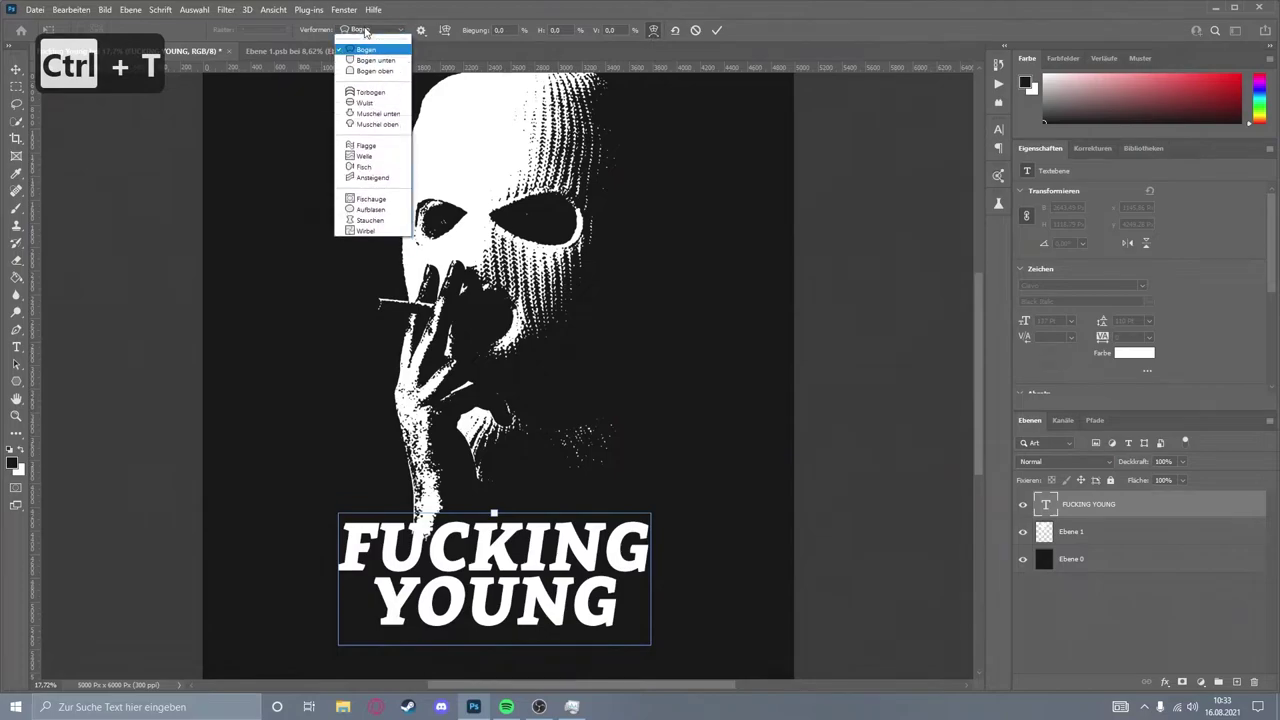
left_click(372, 189)
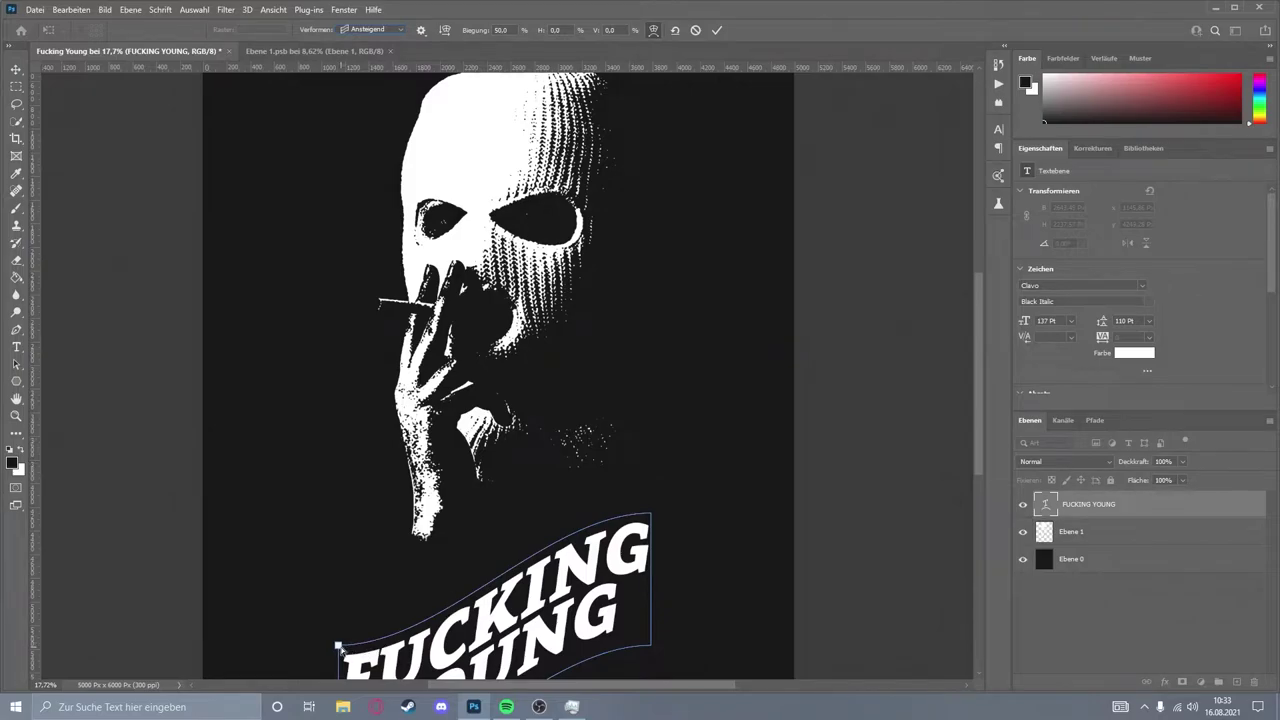
left_click_drag(973, 410, 977, 442)
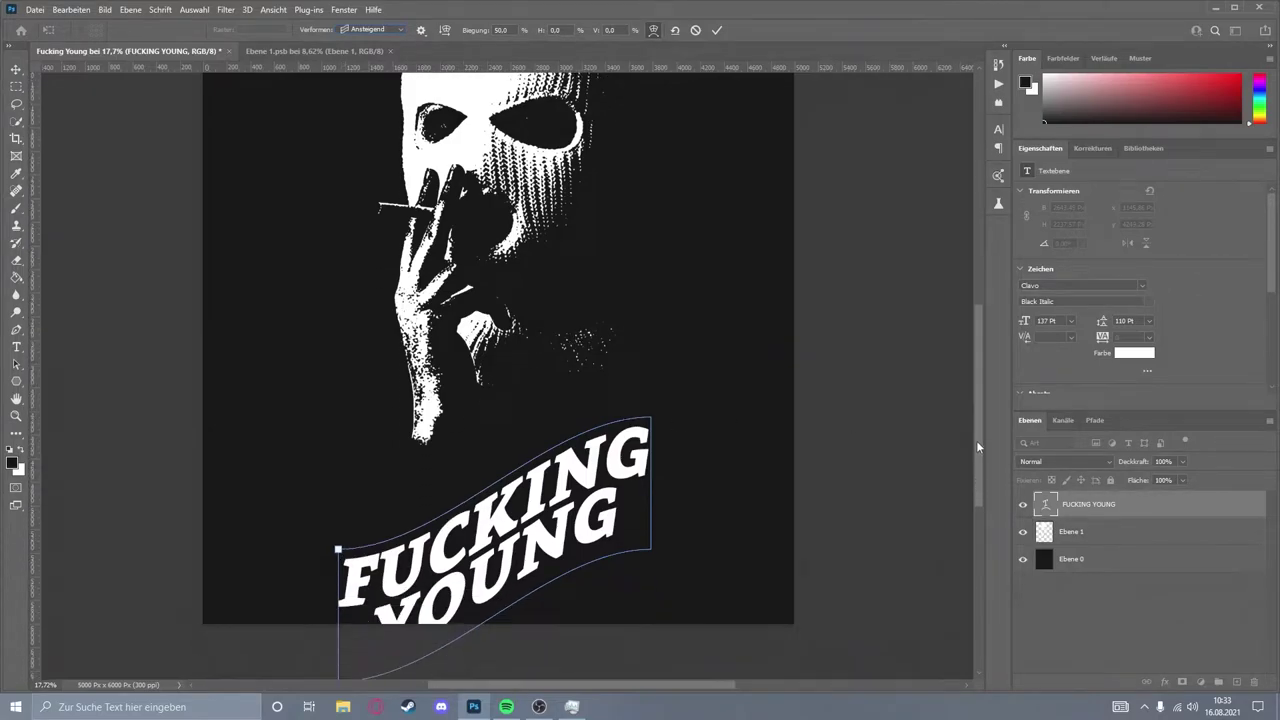
left_click_drag(338, 550, 338, 510)
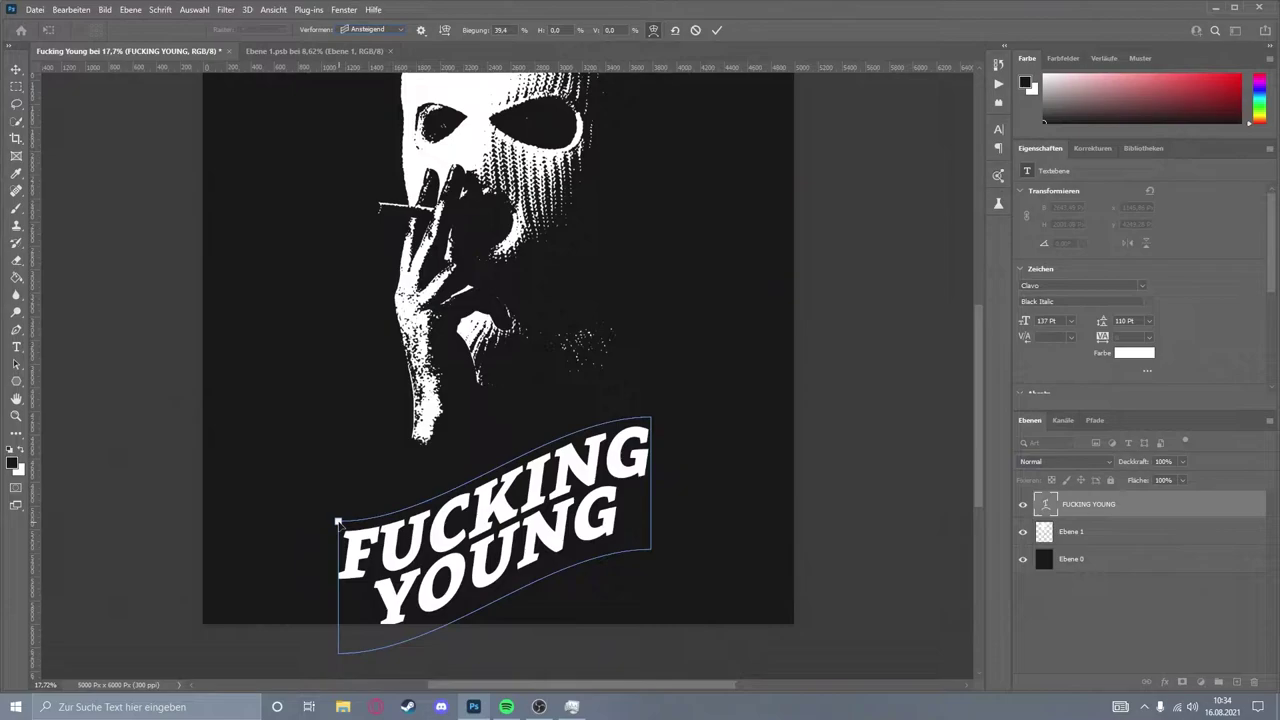
left_click(716, 30)
- Move the warped headline up and enlarge it so it overlaps the hand
key("ctrl+t")
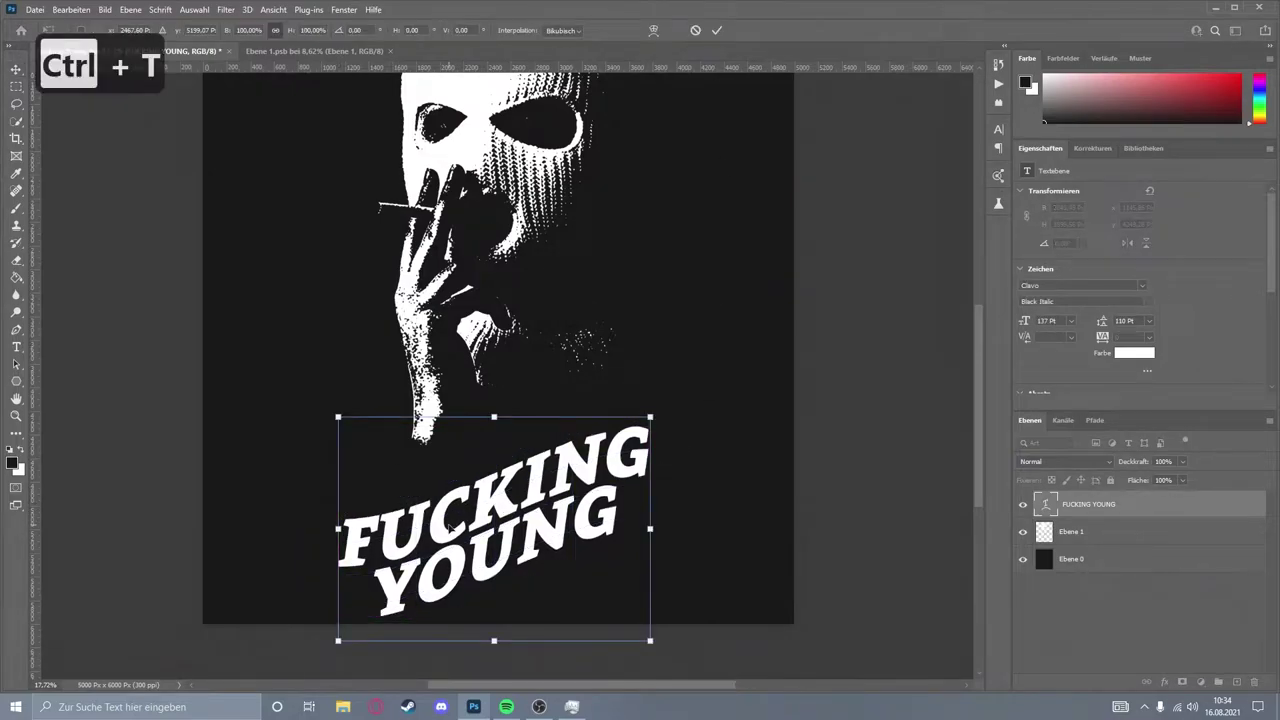
mouse_move(490, 500)
left_mouse_down()
mouse_move(487, 432)
mouse_move(487, 448)
left_mouse_up()
scroll(548, 485, "down", 1)
left_click_drag(606, 420, 640, 372)
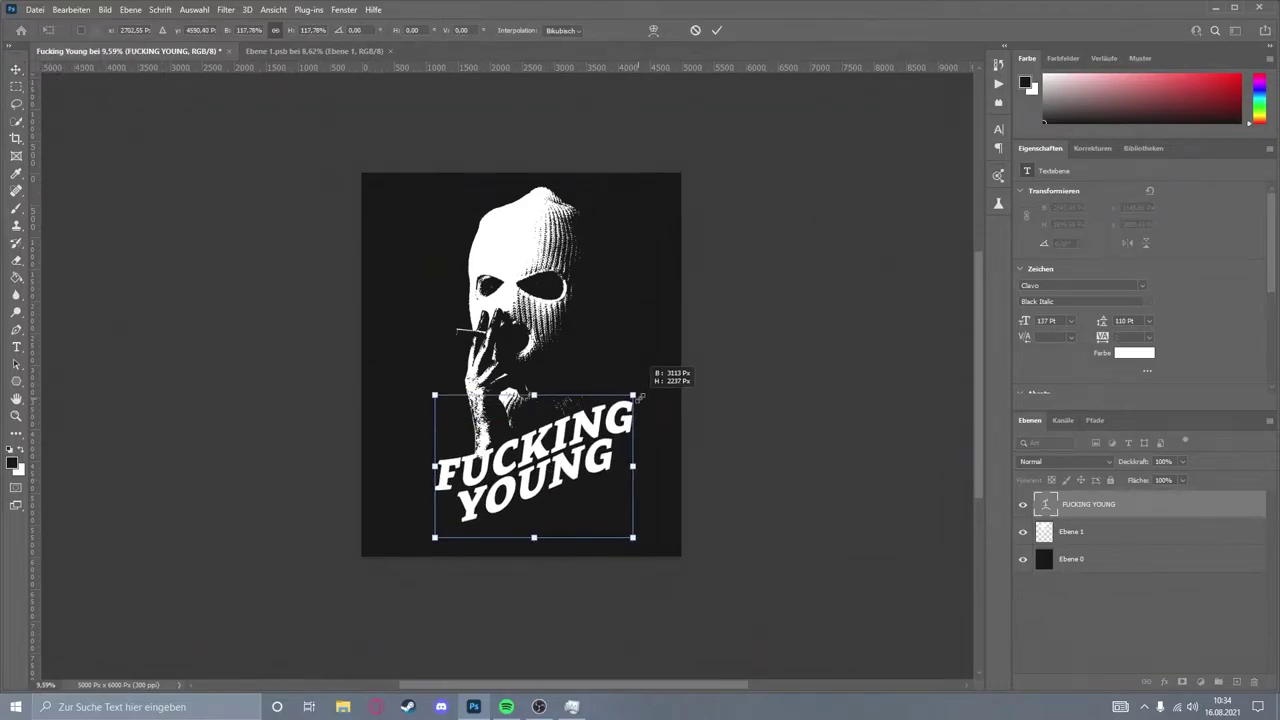
scroll(530, 380, "down", 6)
scroll(530, 380, "down", 5)
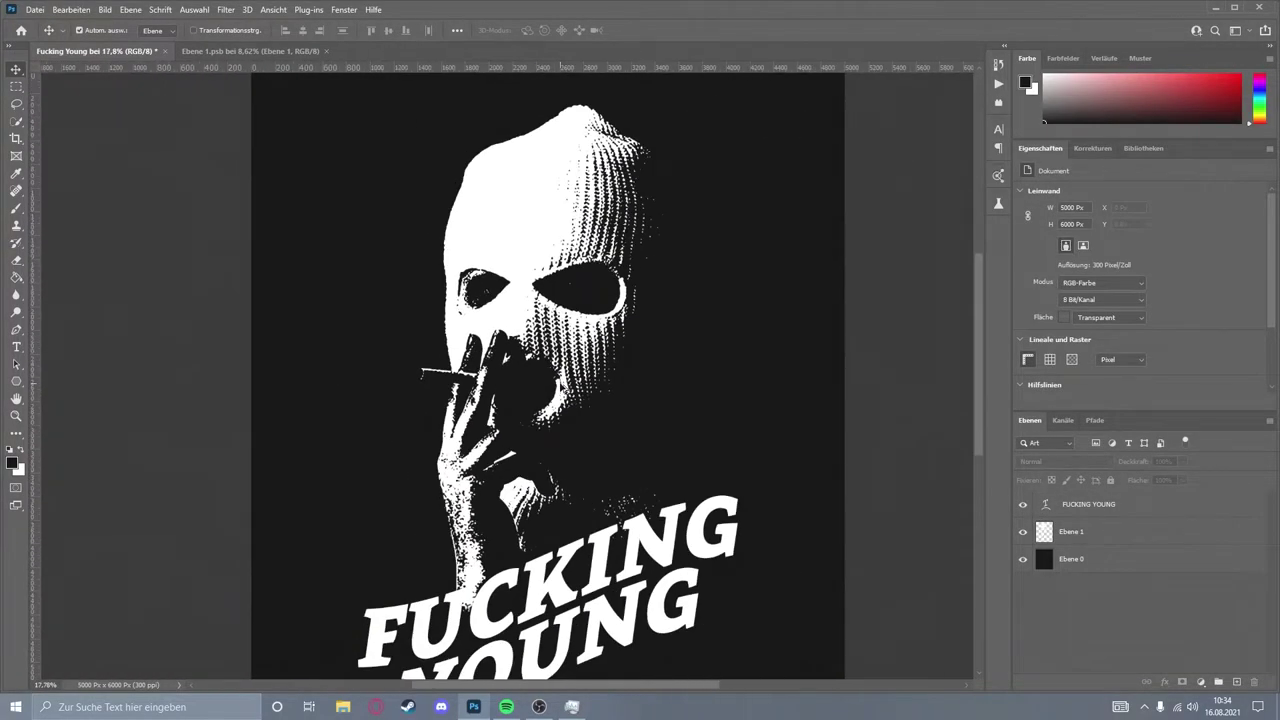
scroll(530, 380, "down", 2)
- Draw a narrow paragraph text box left of the mask with 13 pt text
left_click(16, 347)
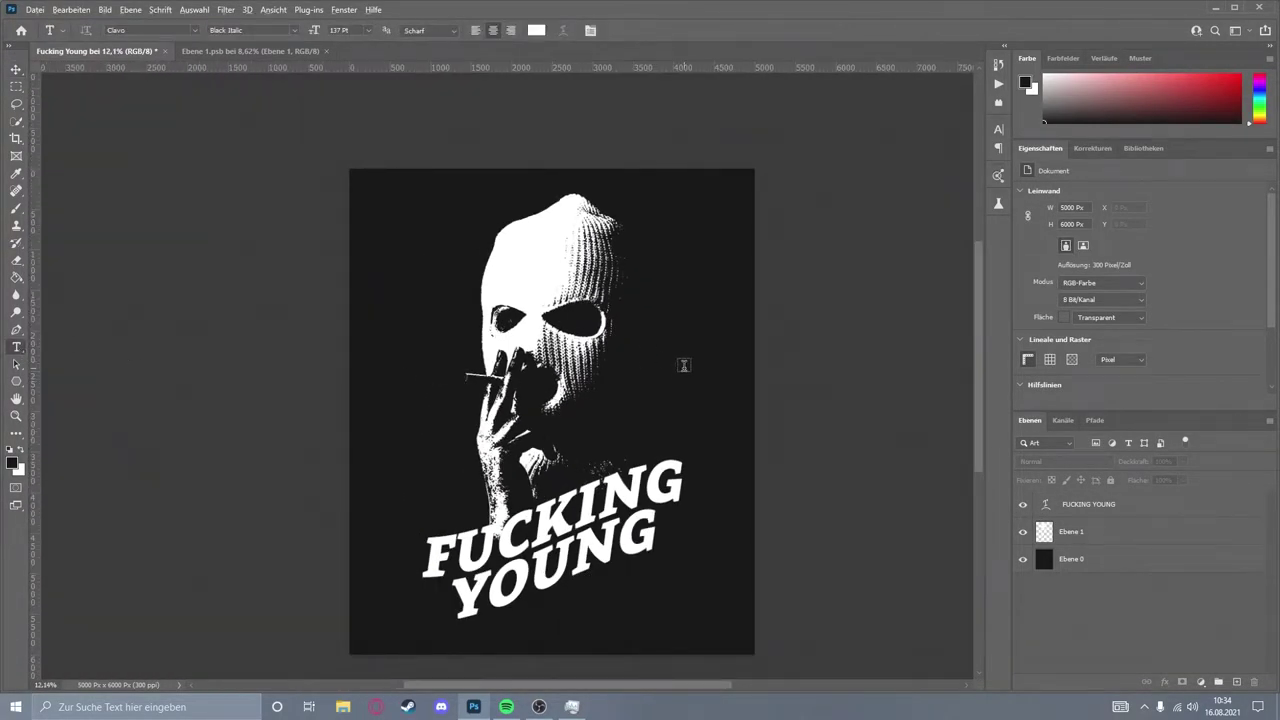
scroll(686, 363, "up", 2)
scroll(660, 362, "down", 1)
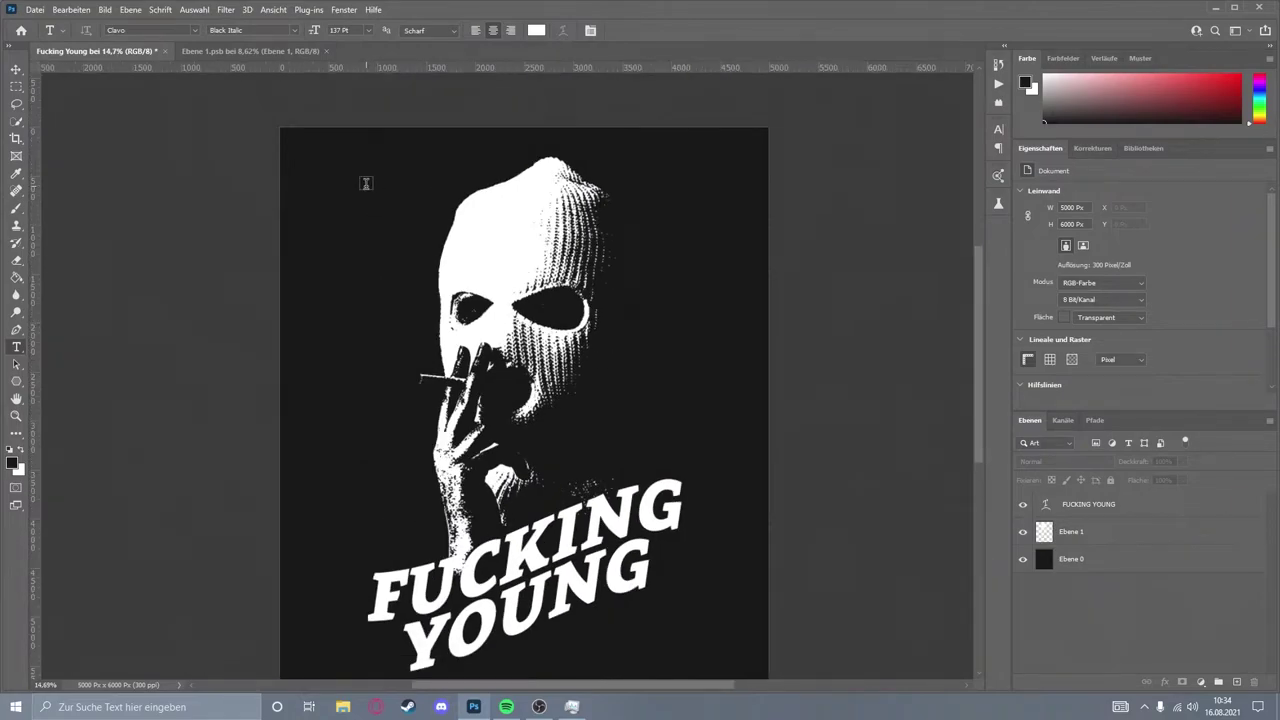
left_click_drag(389, 224, 425, 367)
left_click_drag(314, 30, 226, 62)
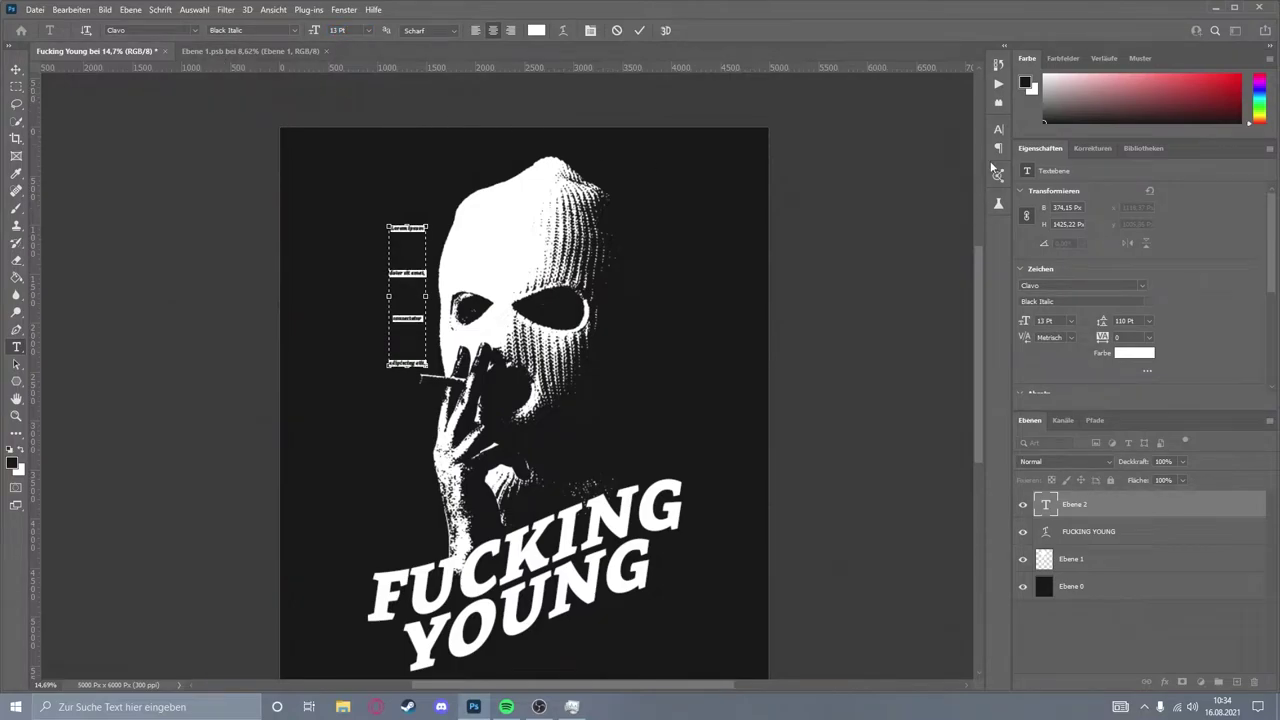
- Set the paragraph leading to 16 pt, commit it, and move it beside the mask
left_click(999, 132)
left_click_drag(928, 165, 866, 176)
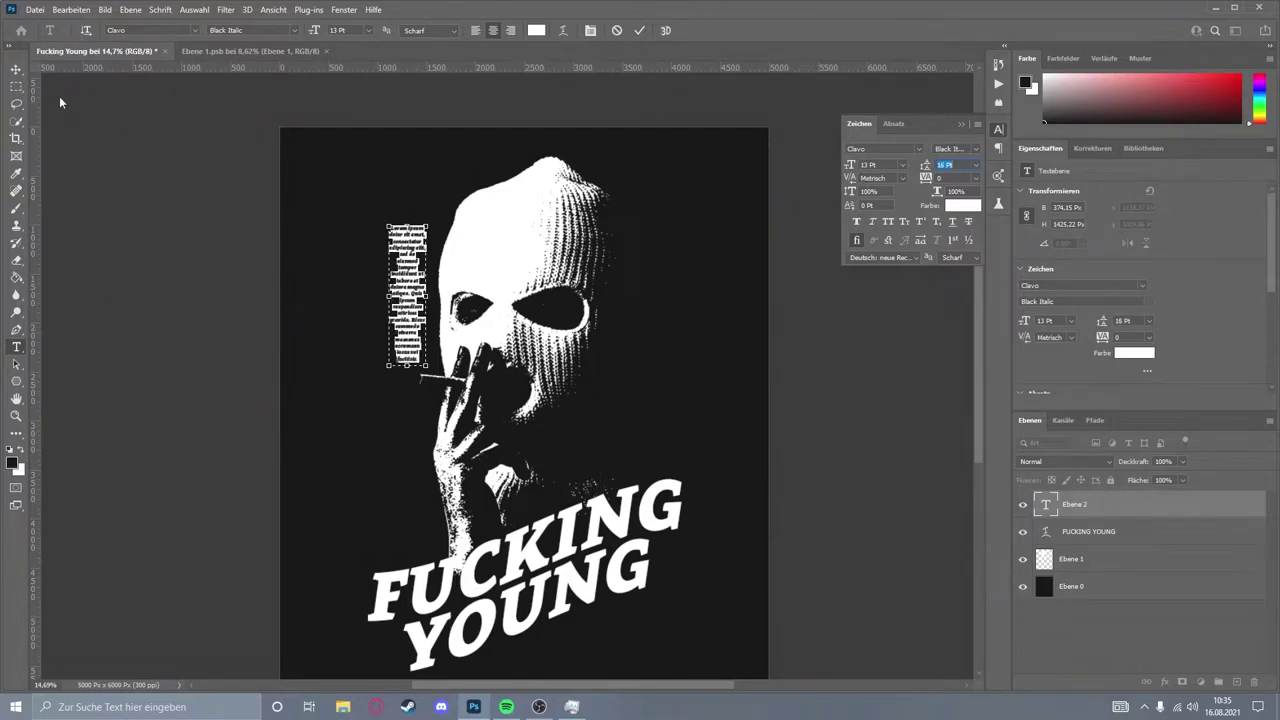
key("ctrl+Return")
key("v")
scroll(425, 350, "up", 5)
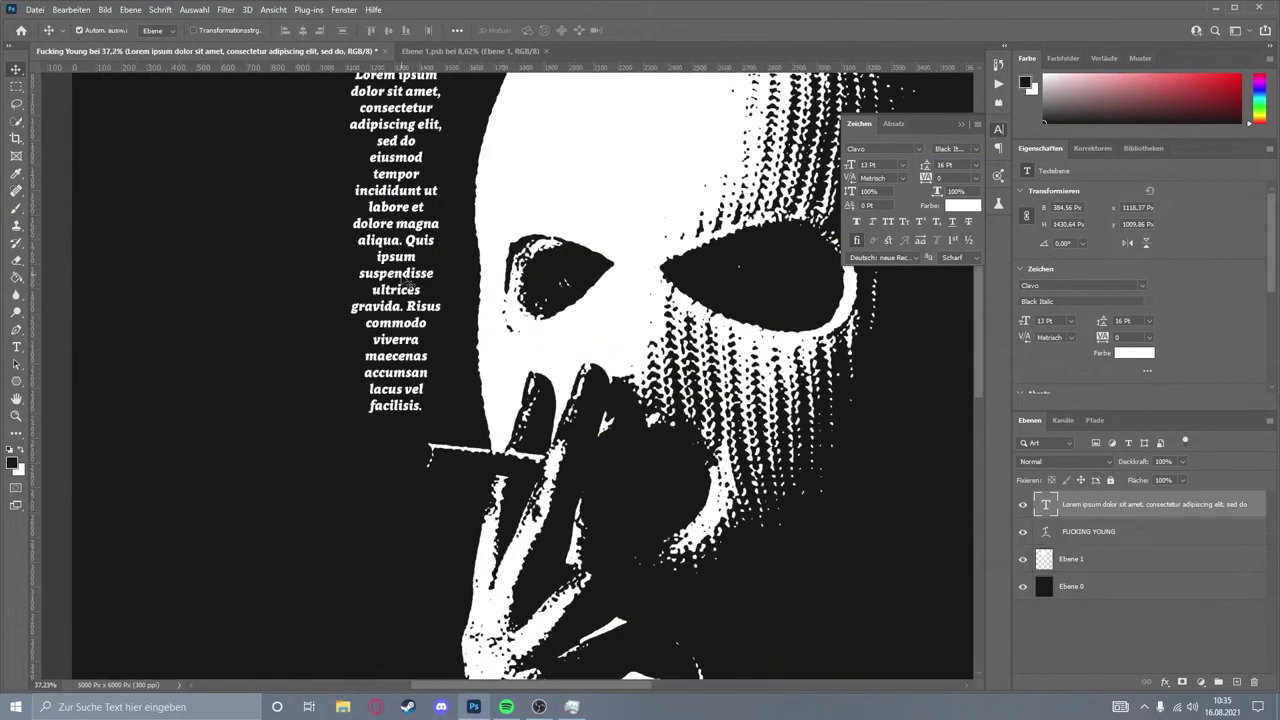
left_click_drag(410, 287, 421, 304)
scroll(421, 304, "down", 5)
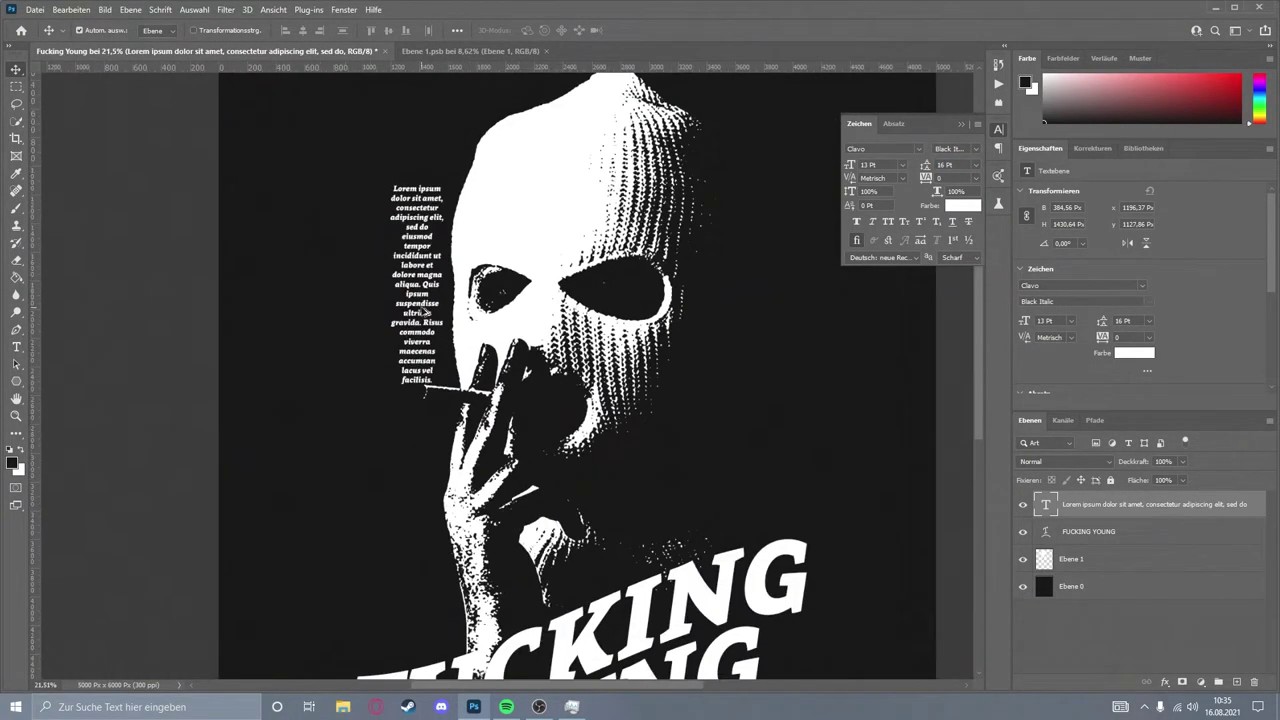
- Give the Lorem ipsum column a Flag warp at about 30% bend, then nudge it into place
key("ctrl+t")
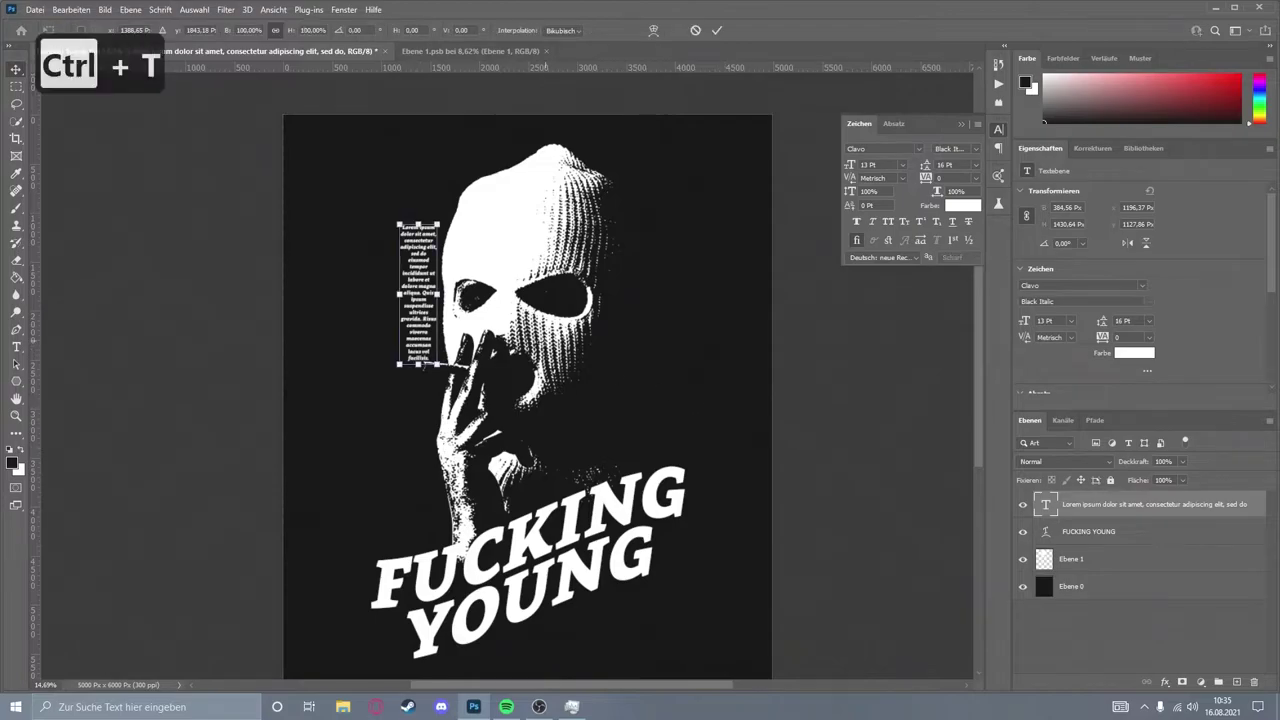
left_click(654, 30)
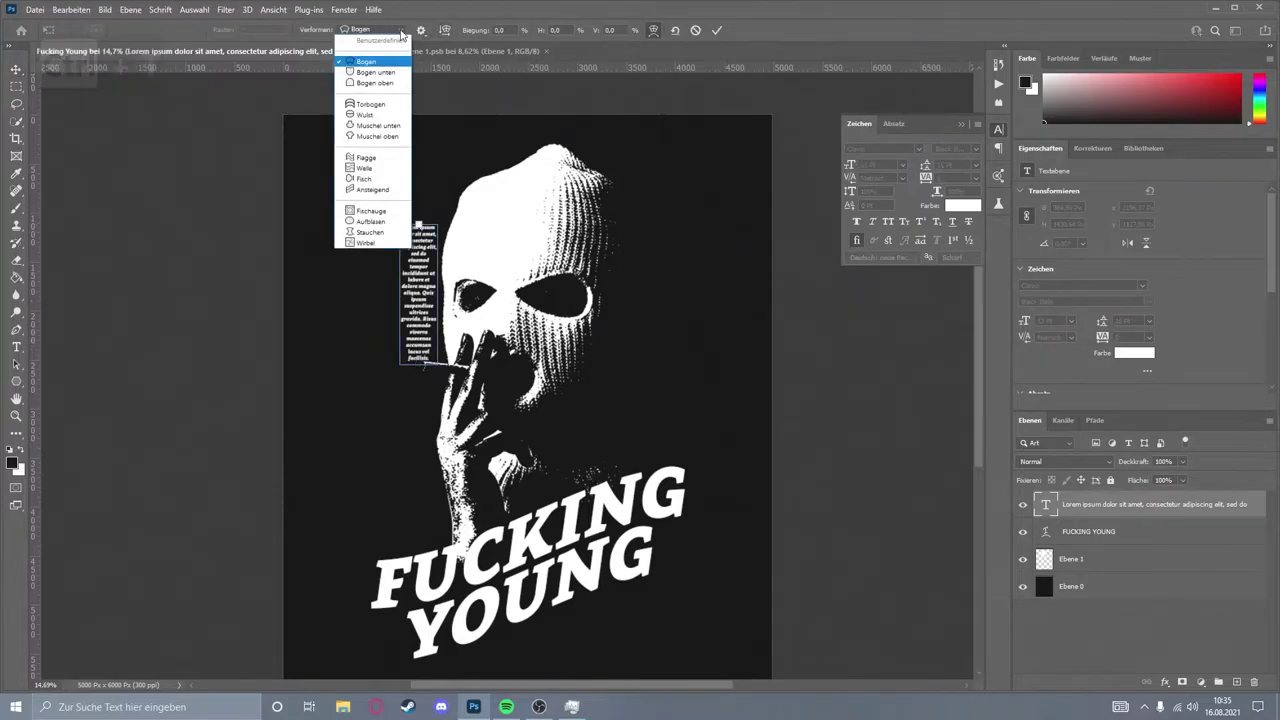
left_click(372, 29)
left_click(359, 160)
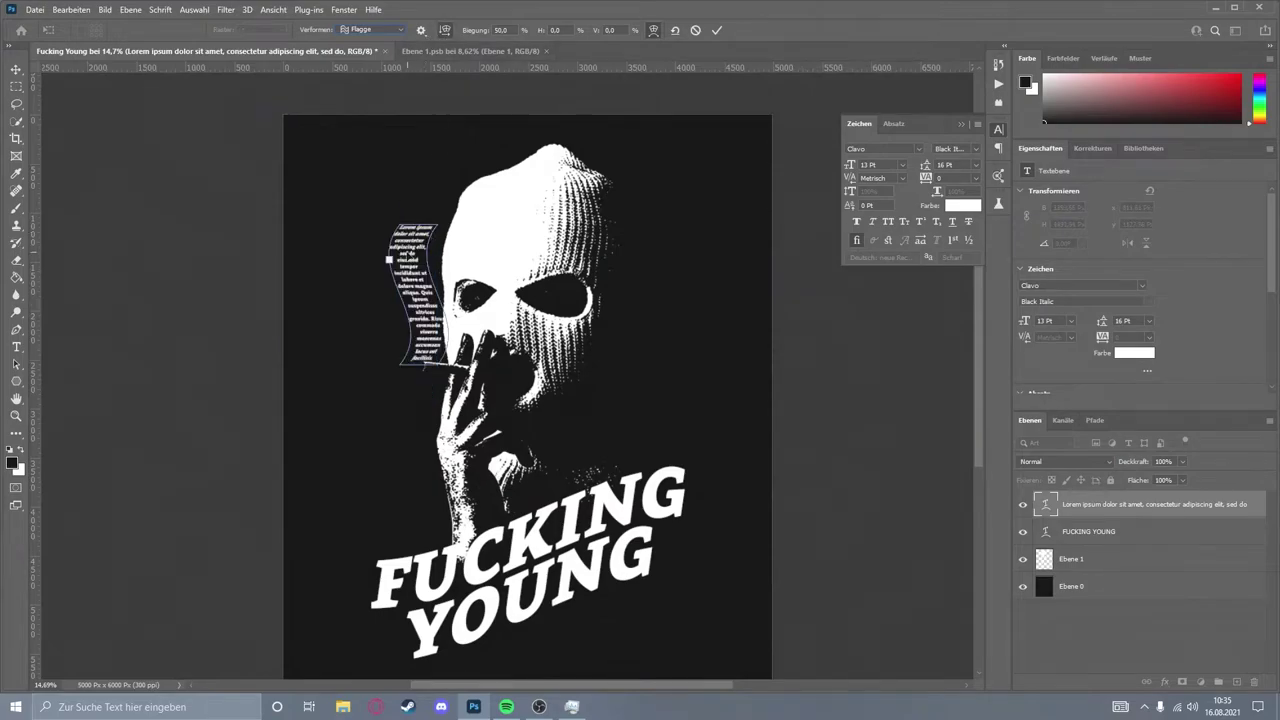
left_click_drag(389, 259, 391, 260)
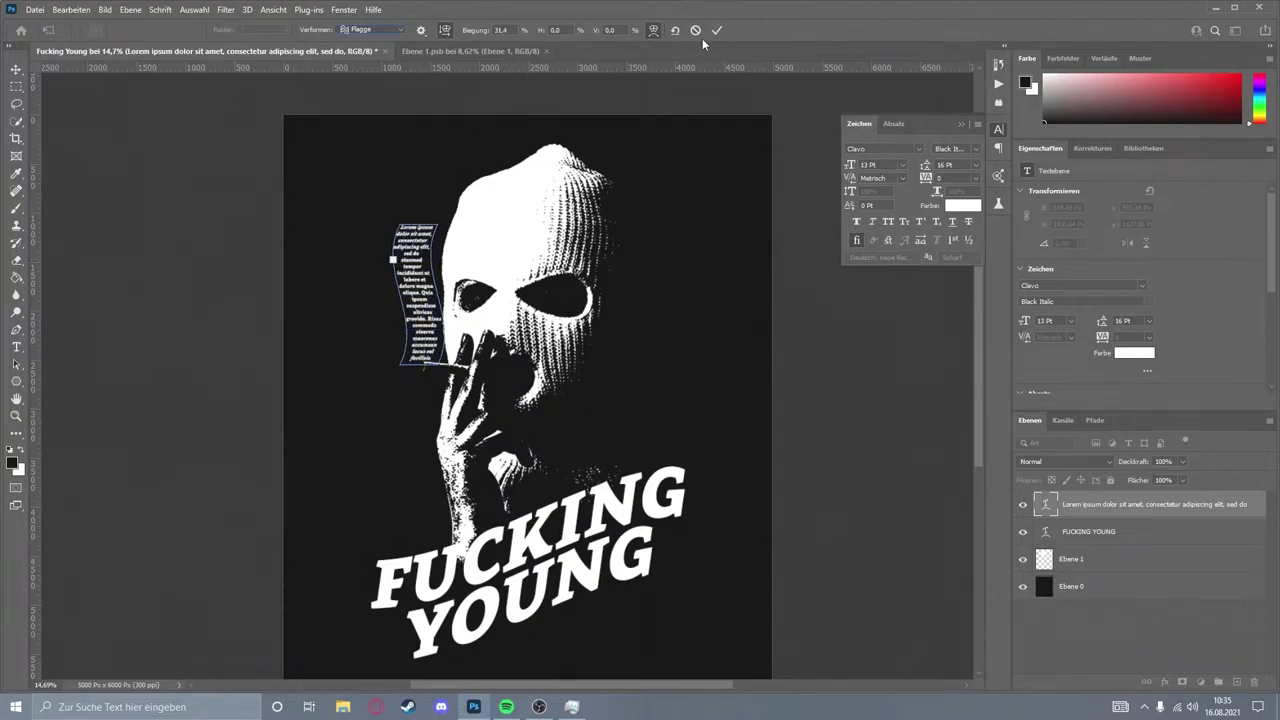
key("Return")
scroll(448, 292, "up", 5)
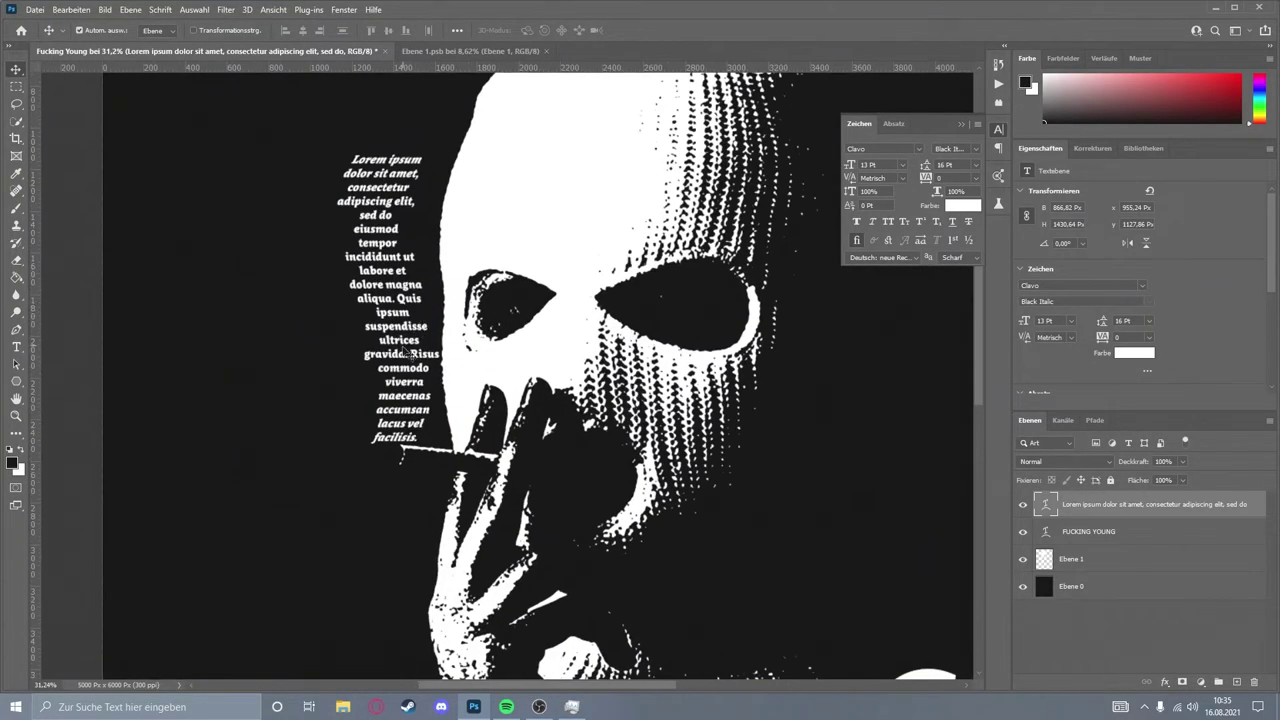
left_click_drag(409, 355, 422, 318)
- Select the portrait layer Ebene 1, briefly switching to the Eraser and back to Move
scroll(592, 400, "down", 5)
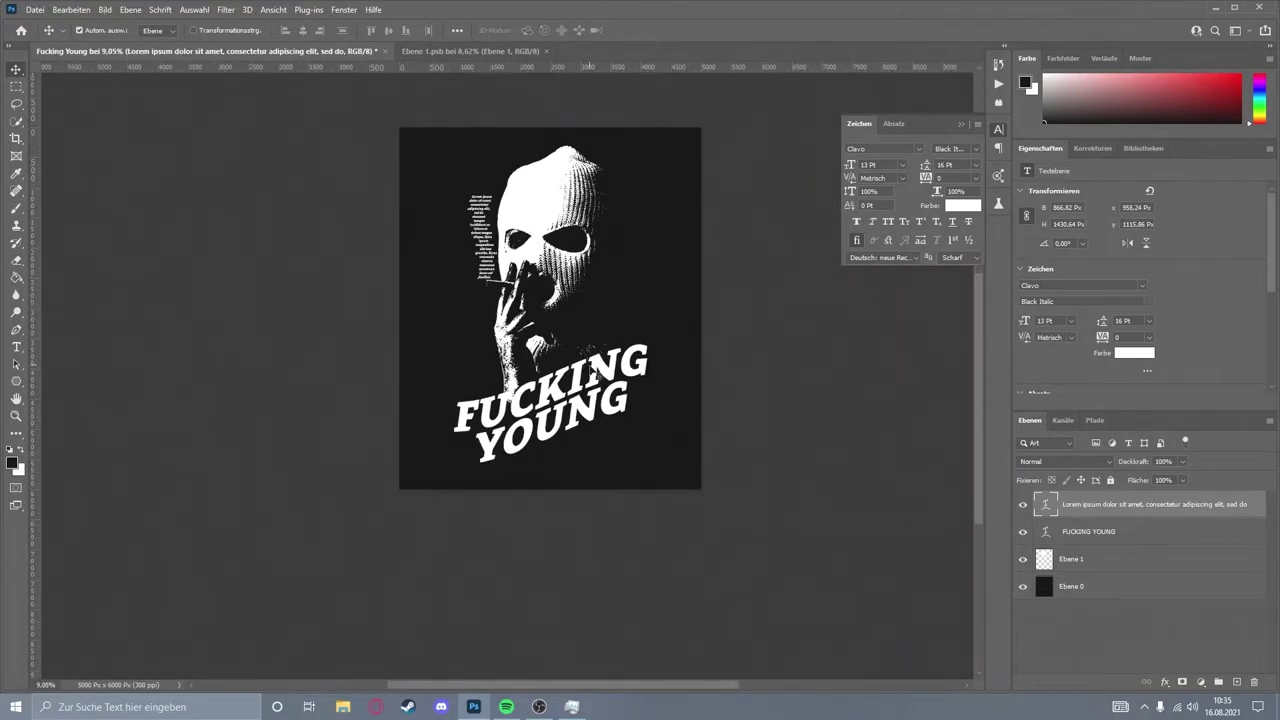
scroll(592, 400, "up", 2)
scroll(514, 263, "up", 4)
scroll(514, 263, "up", 4)
left_click(514, 263)
key("e")
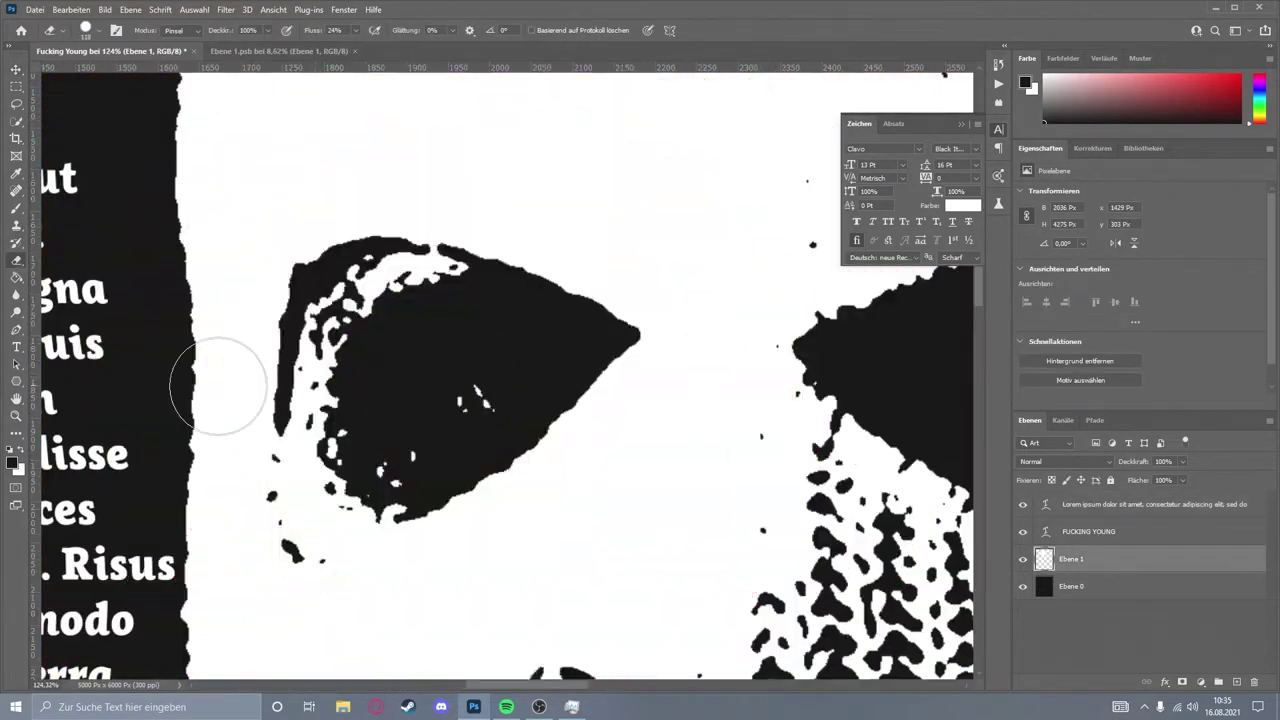
scroll(465, 189, "down", 2)
scroll(554, 343, "down", 2)
scroll(423, 380, "down", 4)
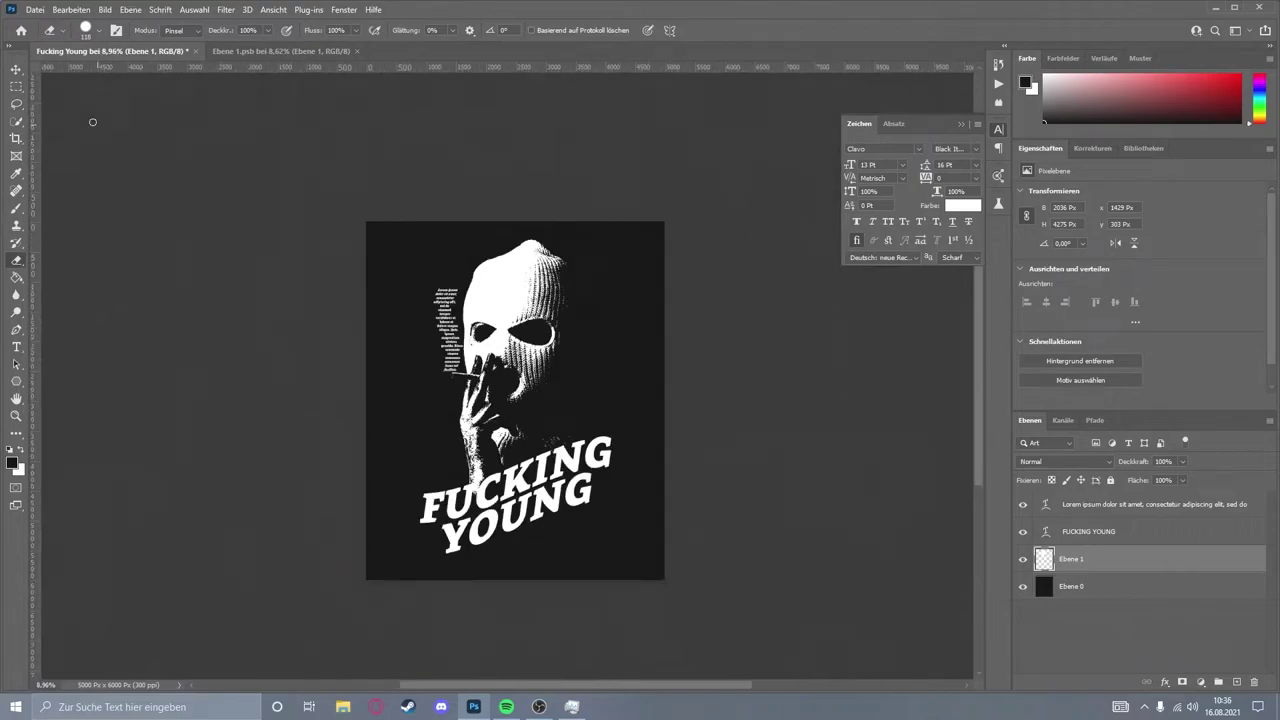
key("v")
scroll(540, 452, "down", 1)
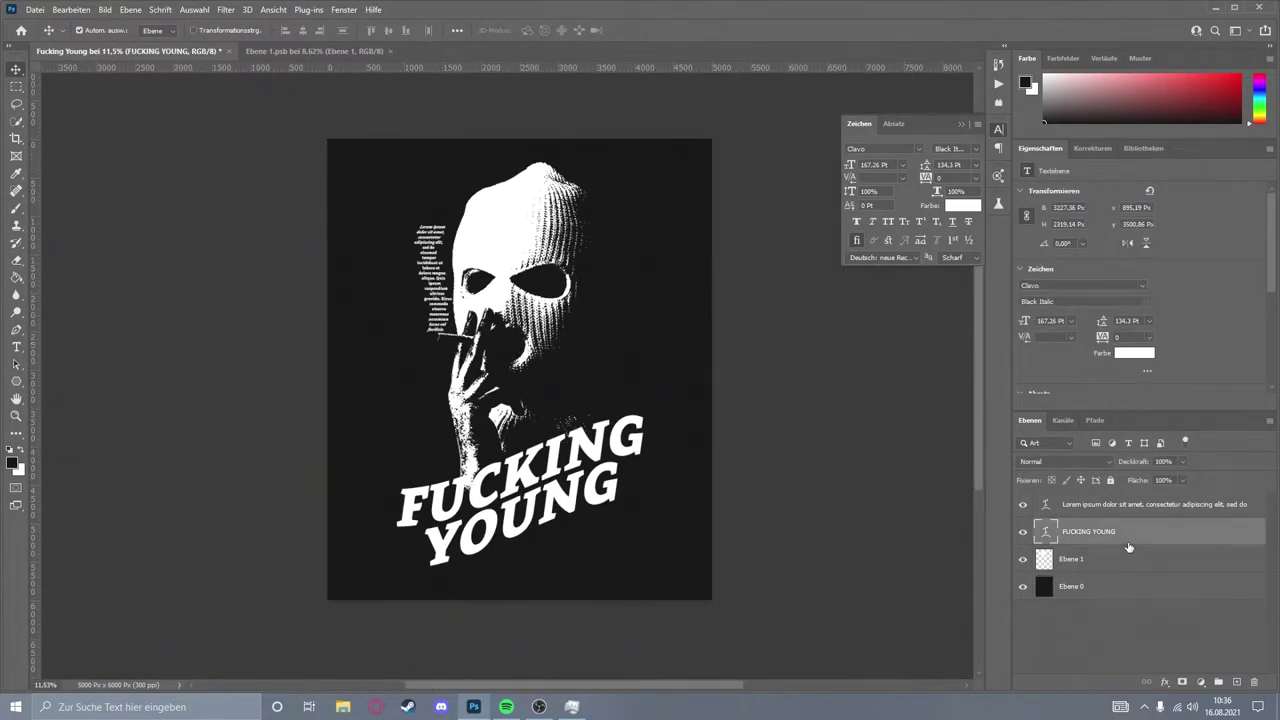
- Group the text layers with Ebene 1, duplicate the group, merge the copy and hide Gruppe 1
left_click(1083, 509)
left_click(1100, 558, "shift")
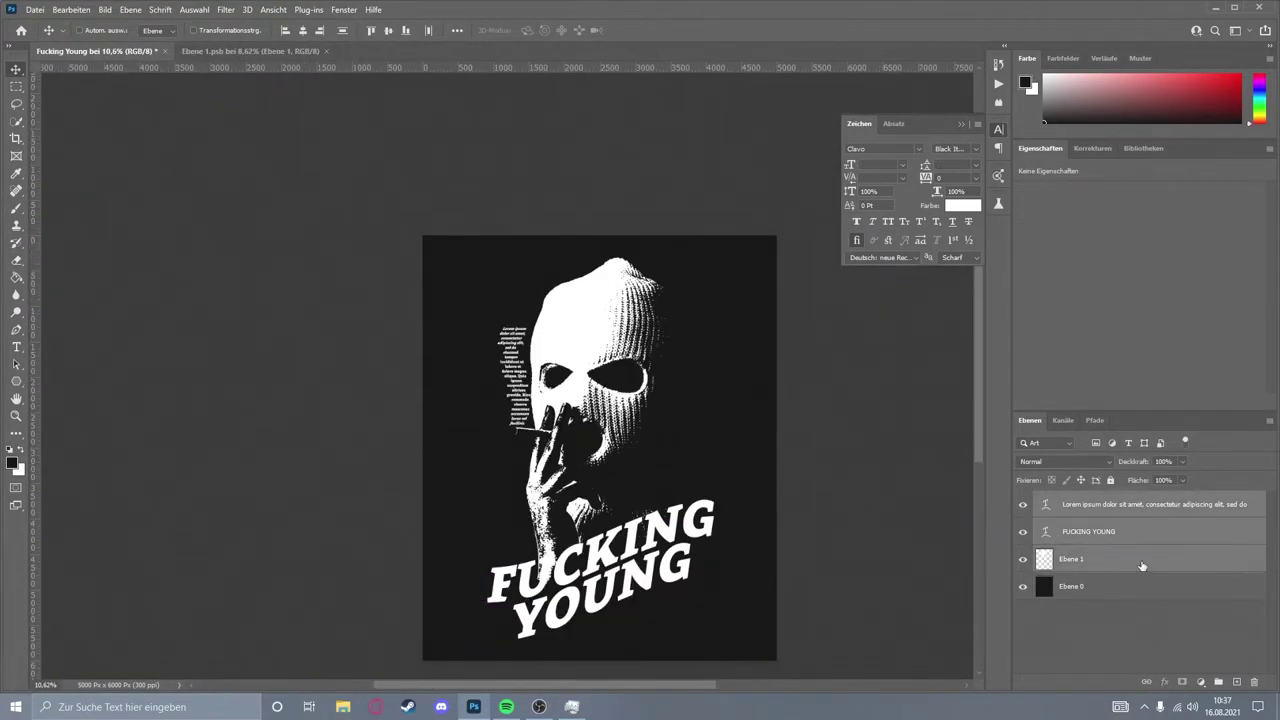
key("ctrl+g")
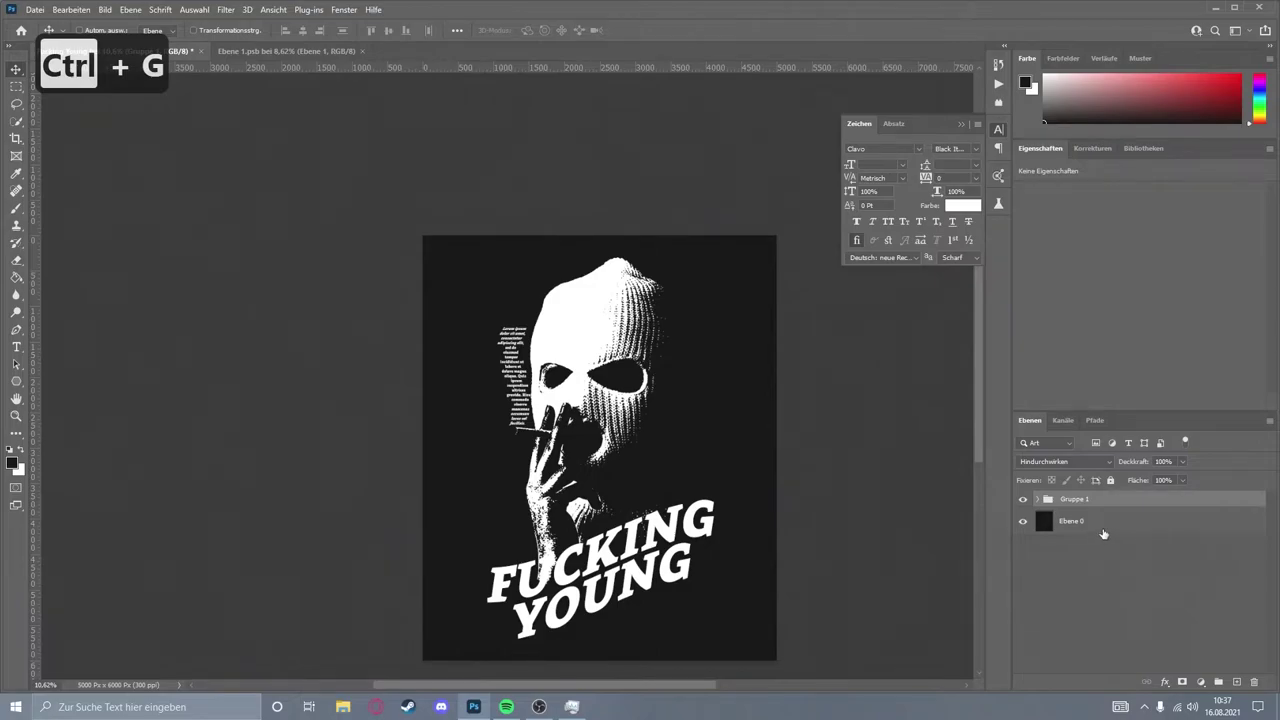
key("ctrl+j")
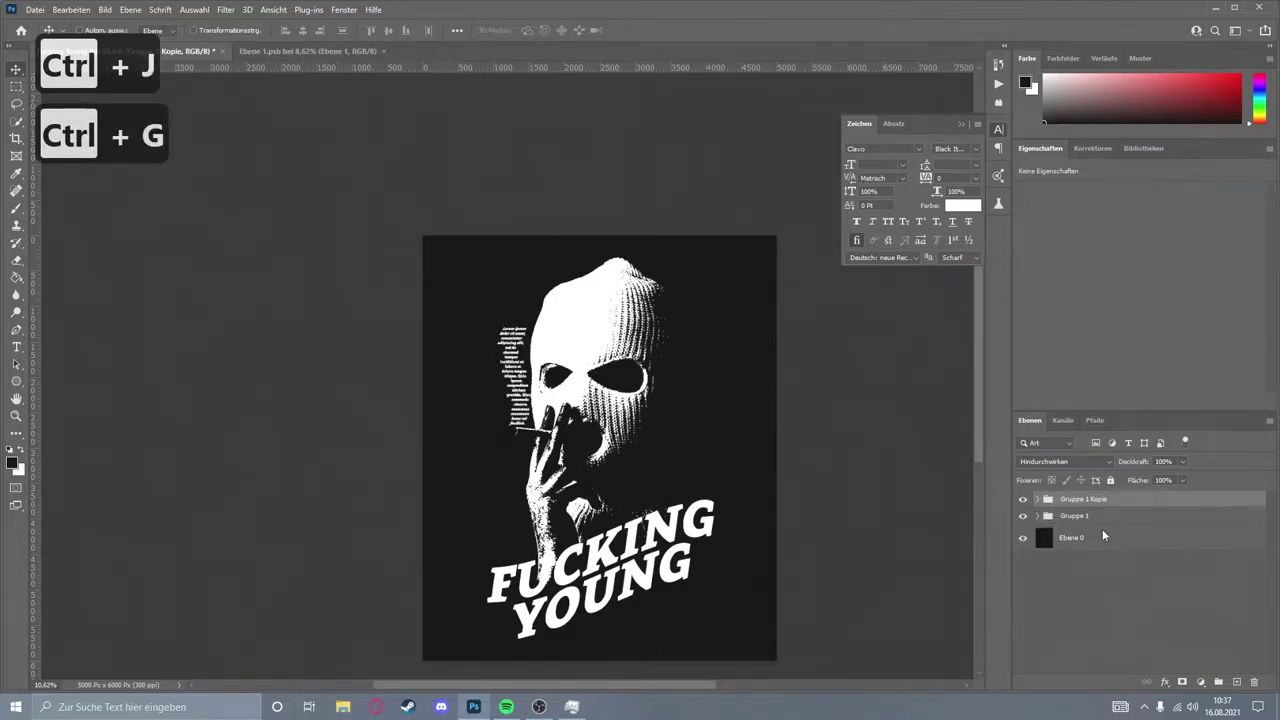
key("ctrl+e")
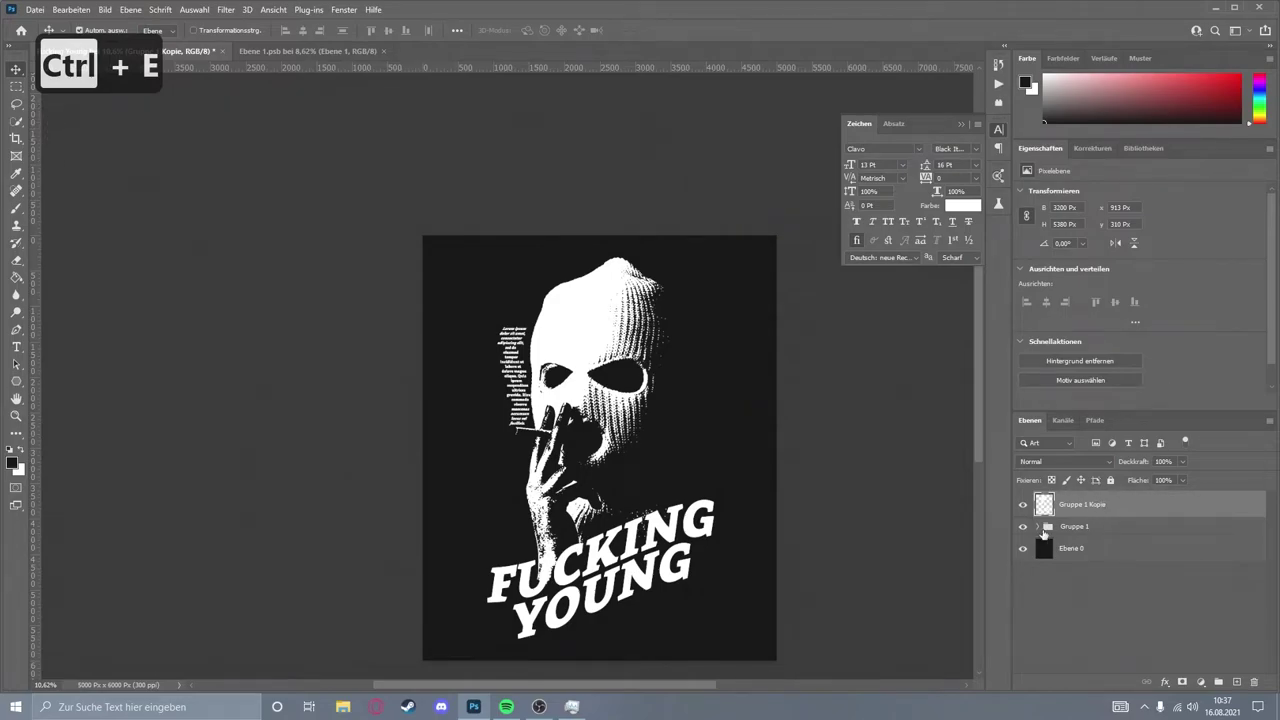
left_click(1023, 526)
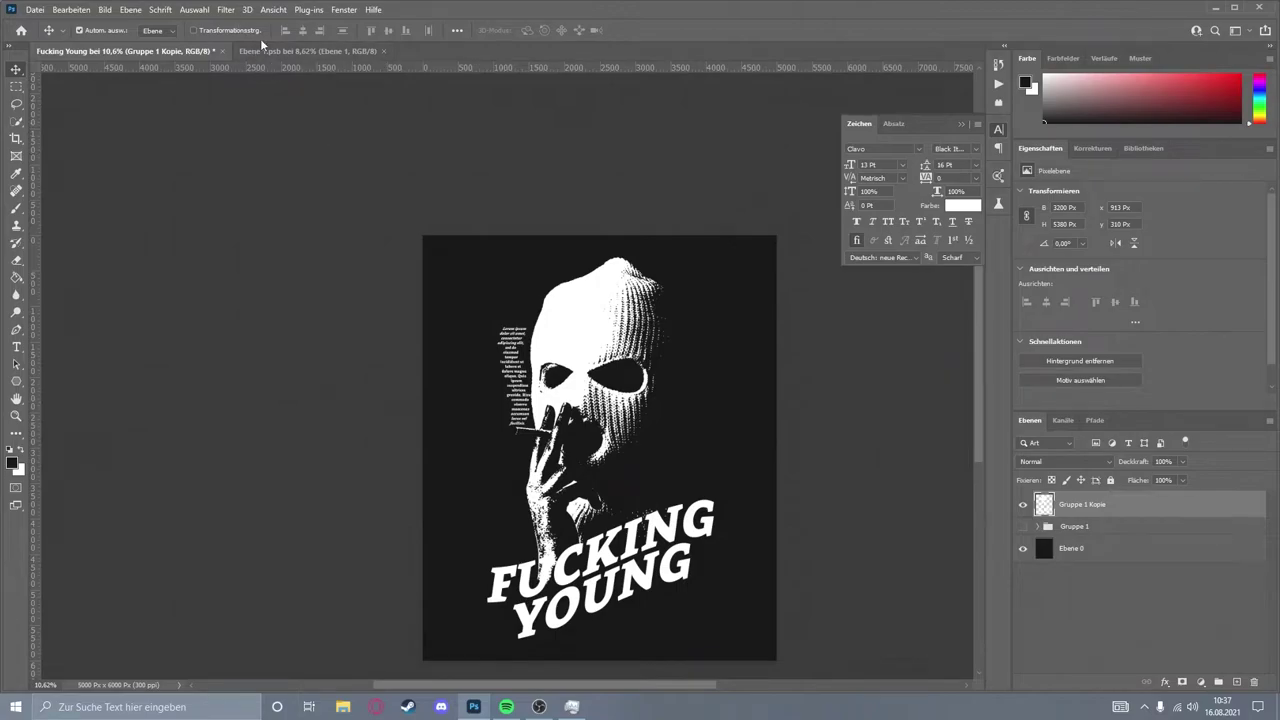
- Convert Gruppe 1 Kopie to a smart object and apply a Gaussian Blur smart filter
right_click(1141, 514)
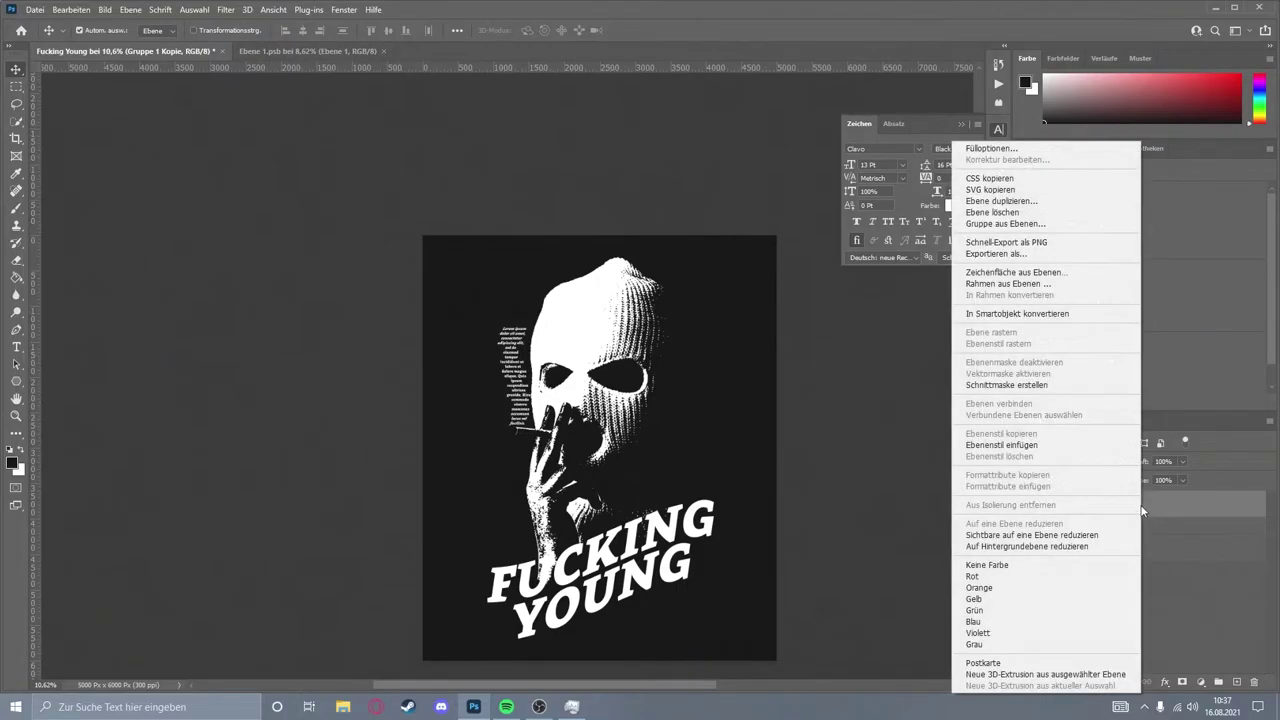
left_click(1013, 314)
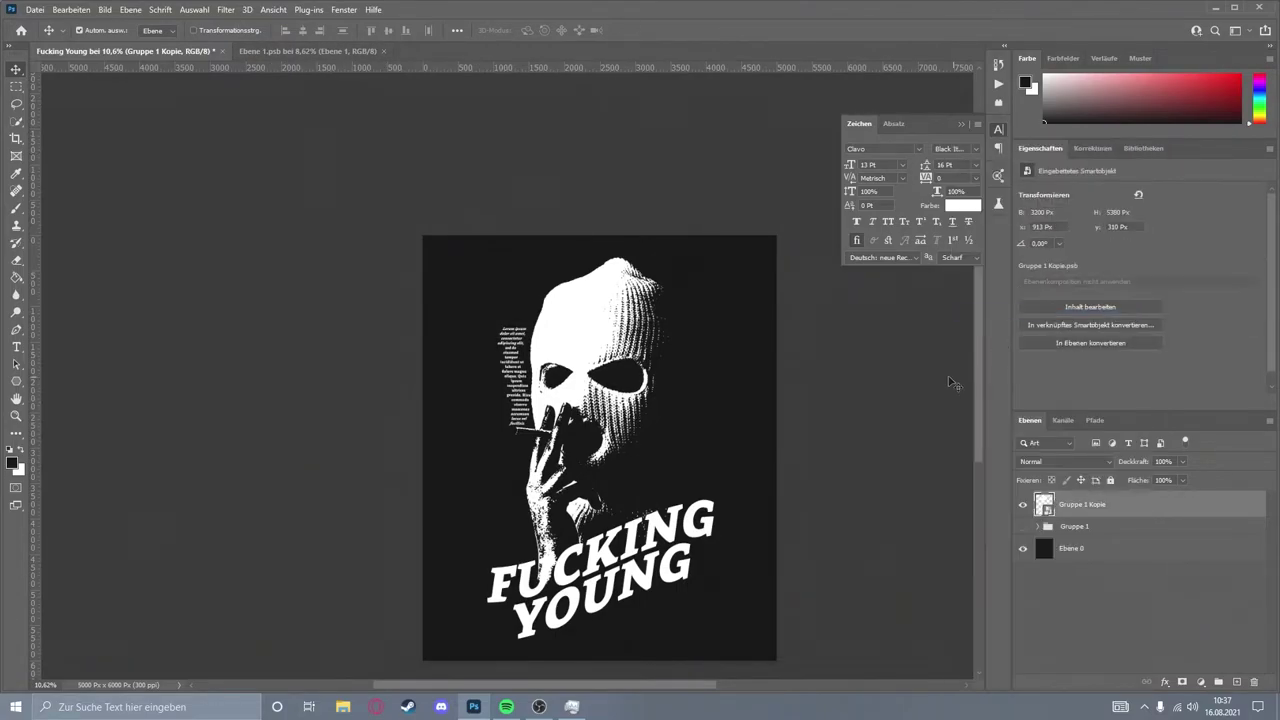
left_click(226, 10)
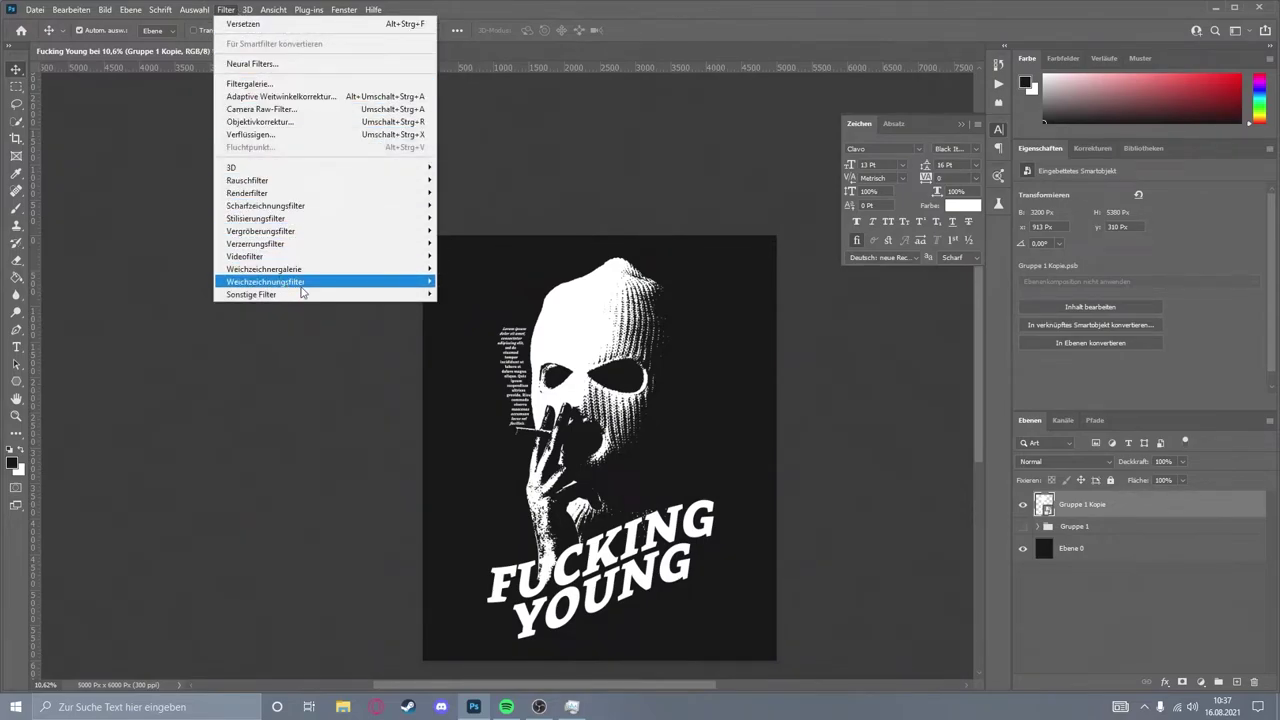
mouse_move(266, 282)
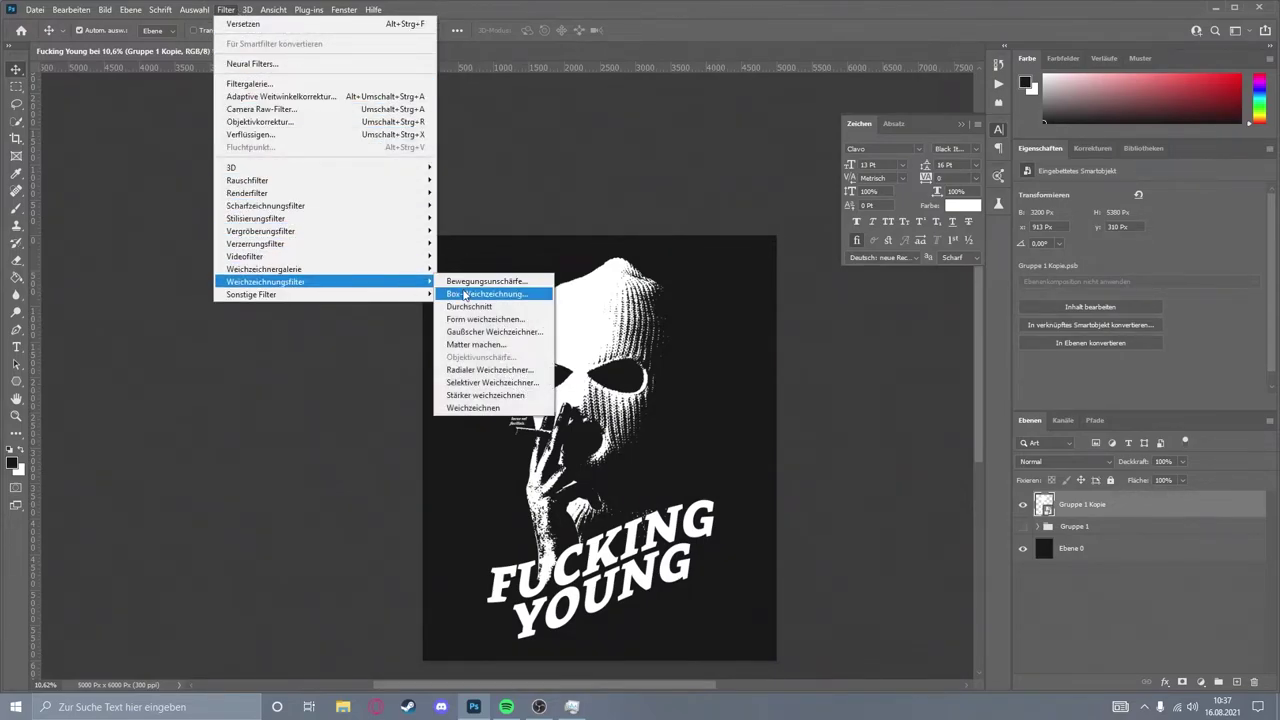
left_click(490, 331)
left_click(1118, 155)
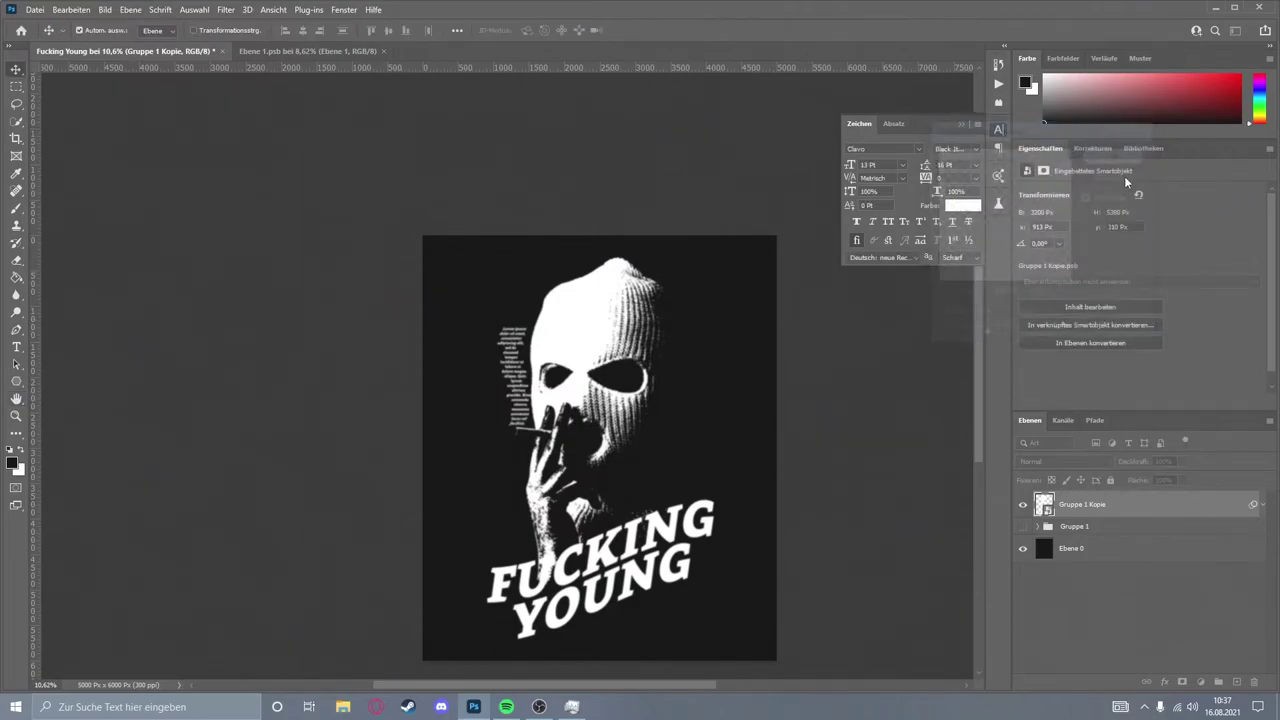
- Apply an Add Noise smart filter at about 23% with Gaussian distribution
left_click(226, 9)
mouse_move(247, 180)
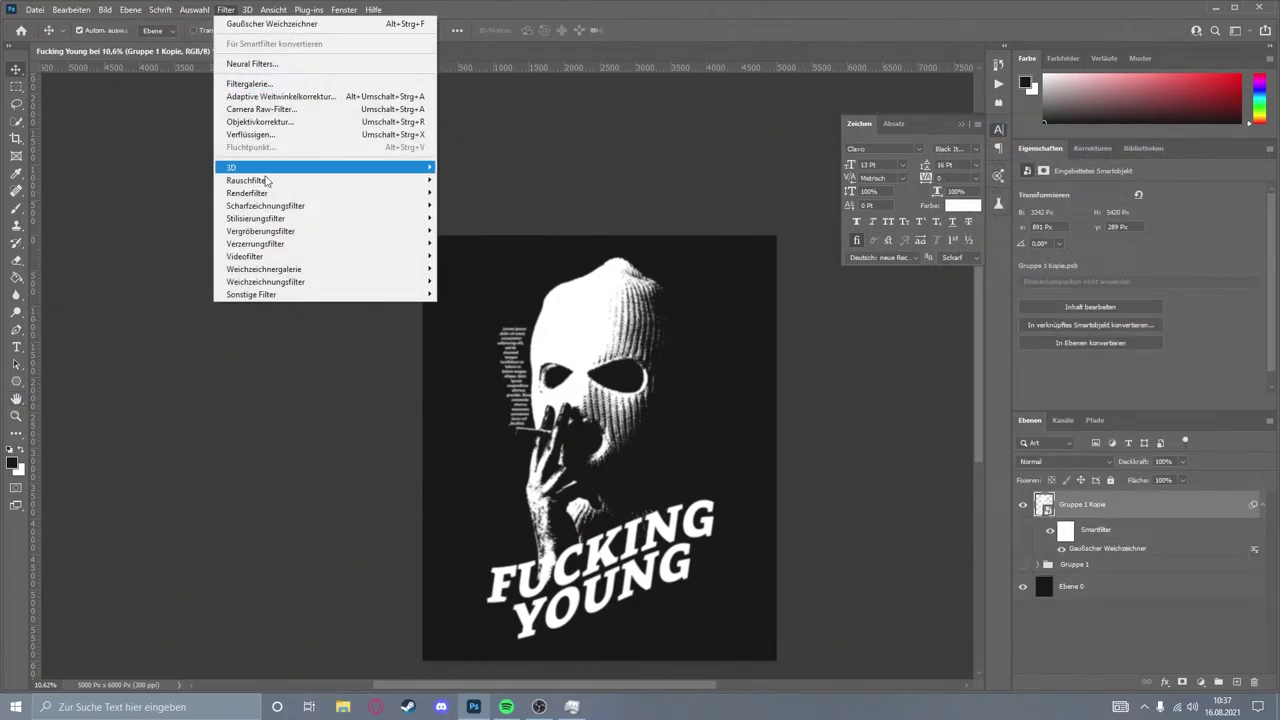
left_click(487, 205)
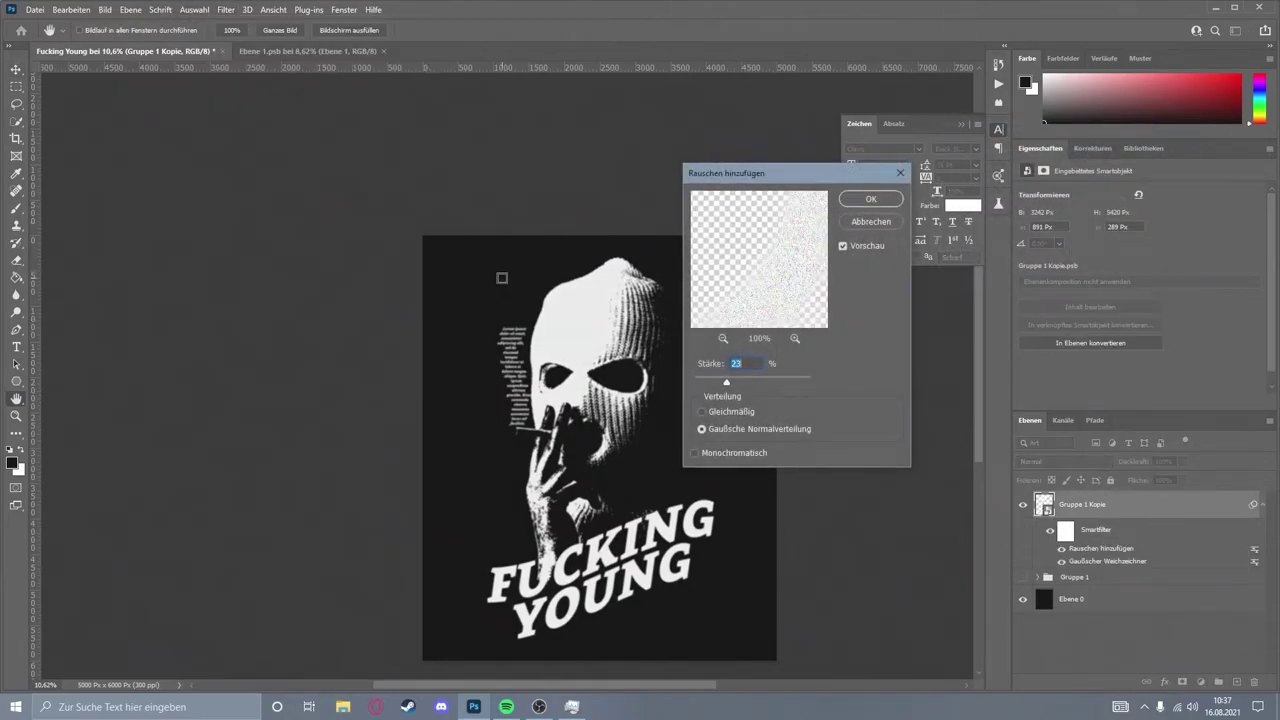
left_click(866, 203)
scroll(517, 346, "up", 3)
scroll(517, 346, "up", 4)
scroll(517, 346, "up", 3)
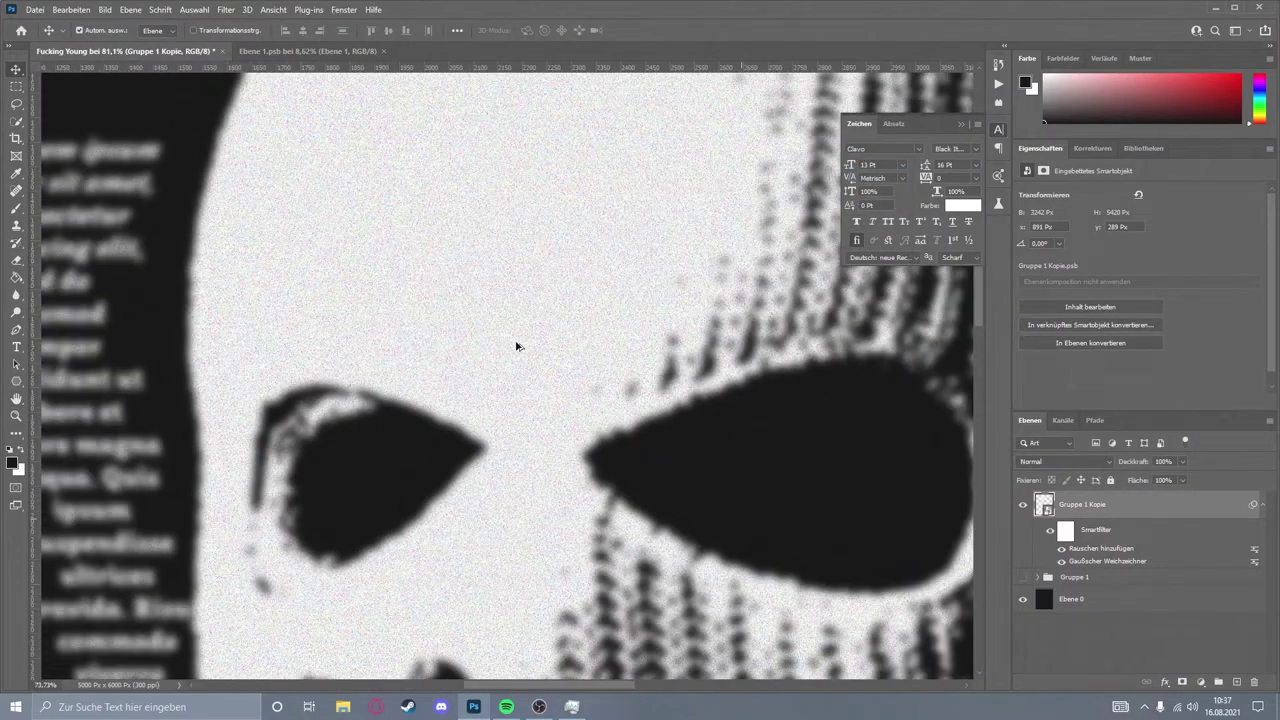
scroll(517, 346, "down", 4)
scroll(520, 349, "up", 1)
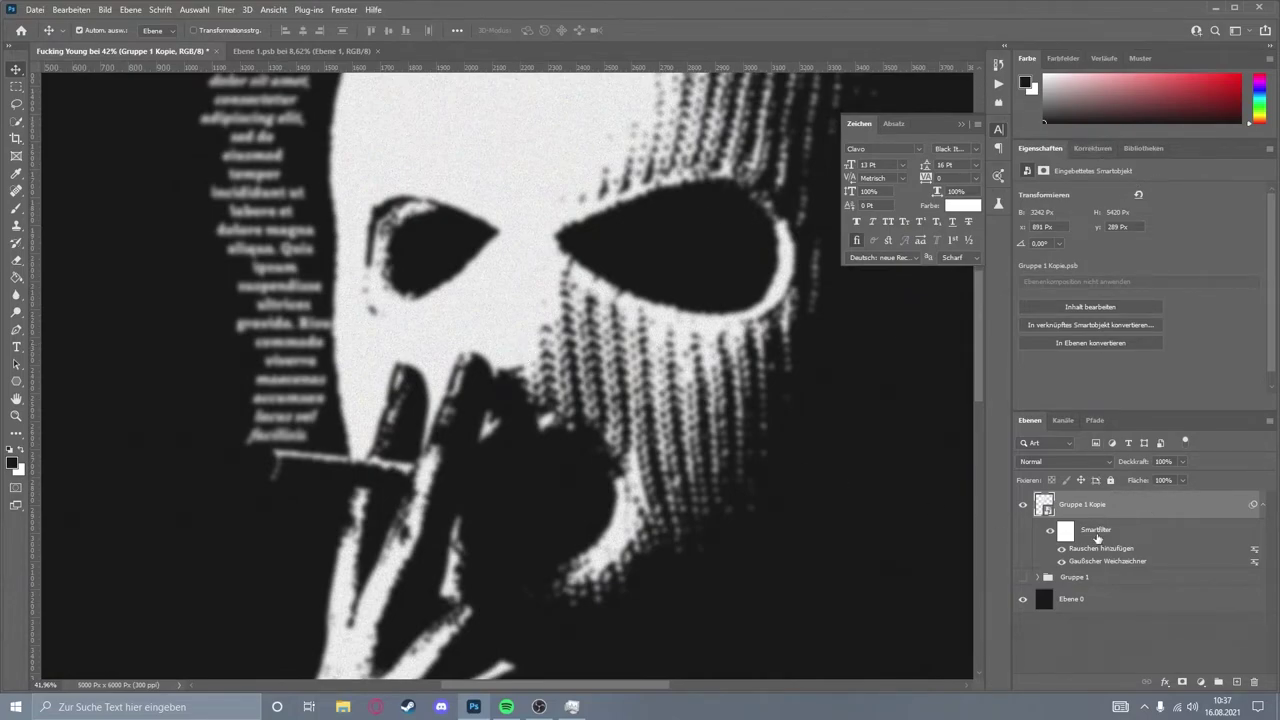
- Add a black Solid Color fill layer above Gruppe 1
left_click(1073, 580)
left_click(1201, 682)
left_click(1190, 459)
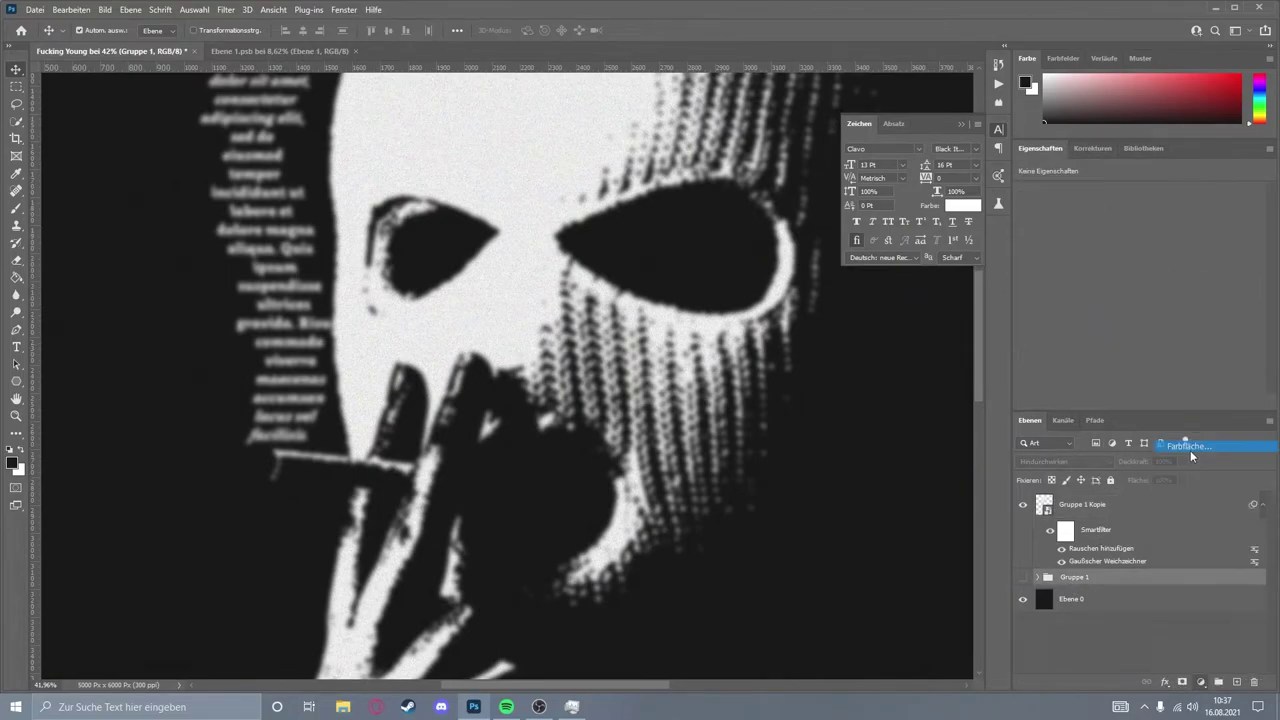
left_click(1211, 178)
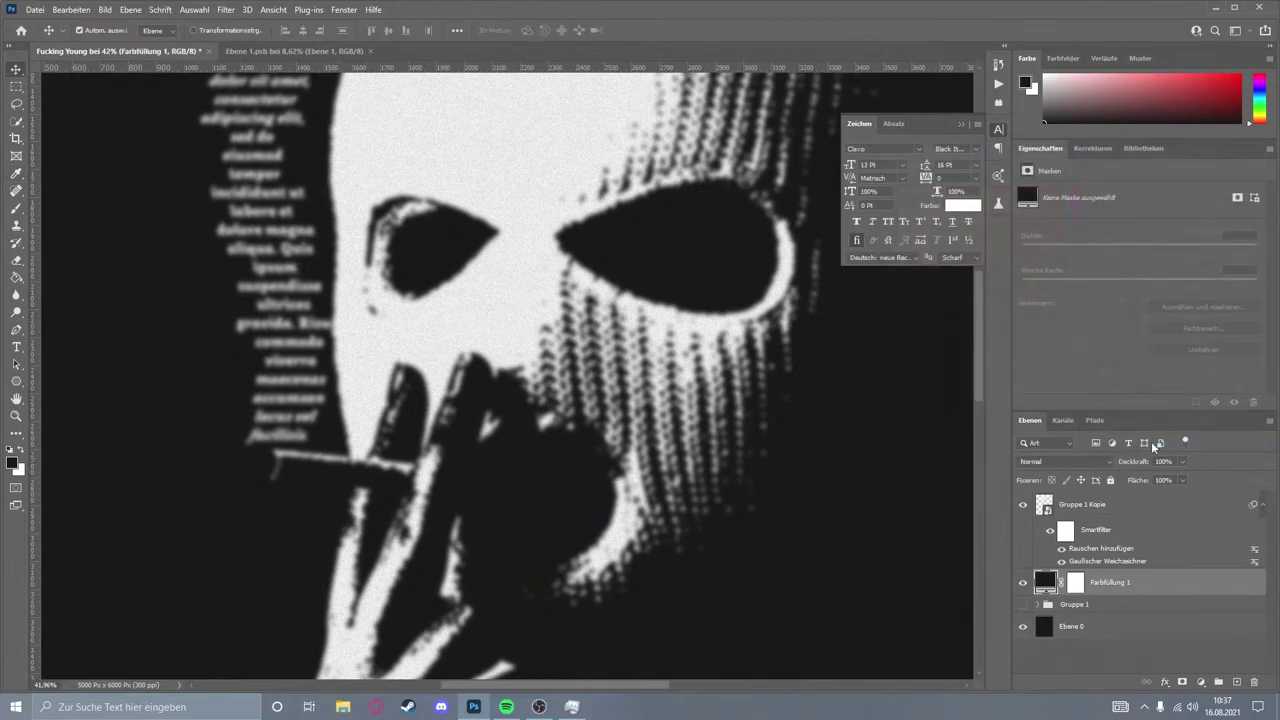
- Add a Threshold adjustment above Gruppe 1 Kopie with its level lowered to about 43
left_click(1112, 510)
left_click(1093, 148)
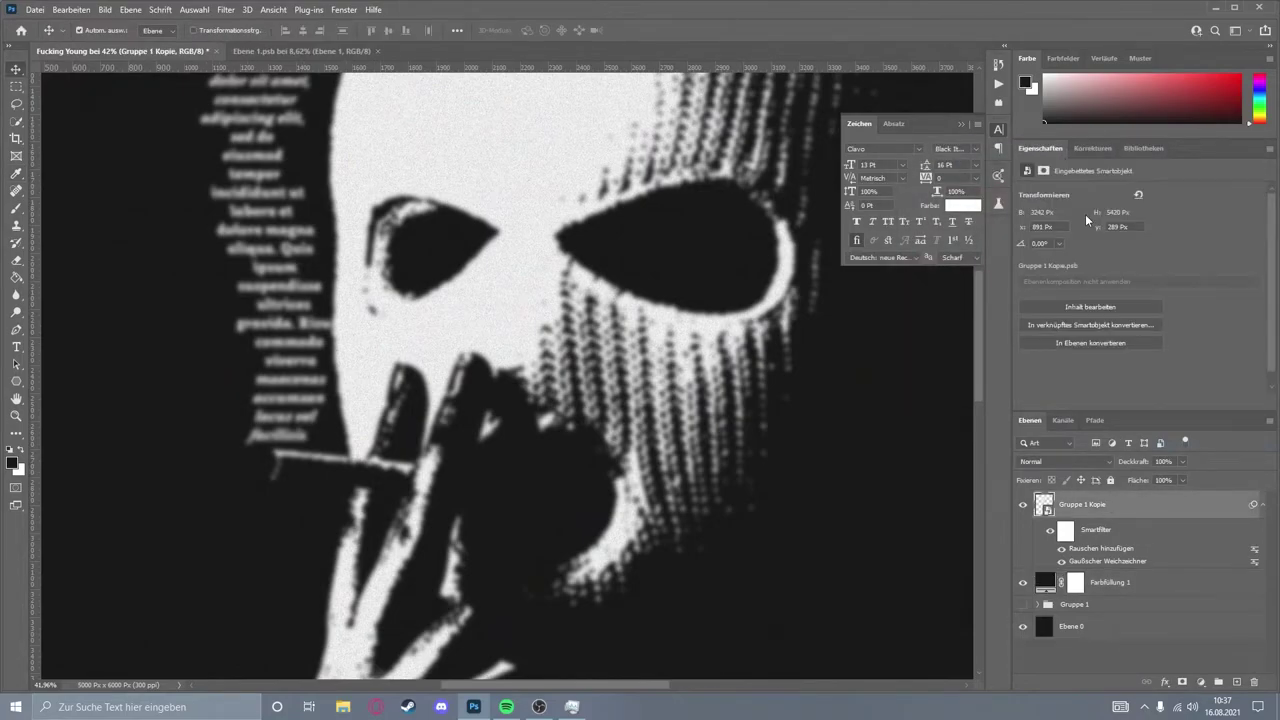
left_click(1085, 214)
scroll(340, 288, "up", 1)
scroll(308, 271, "down", 1)
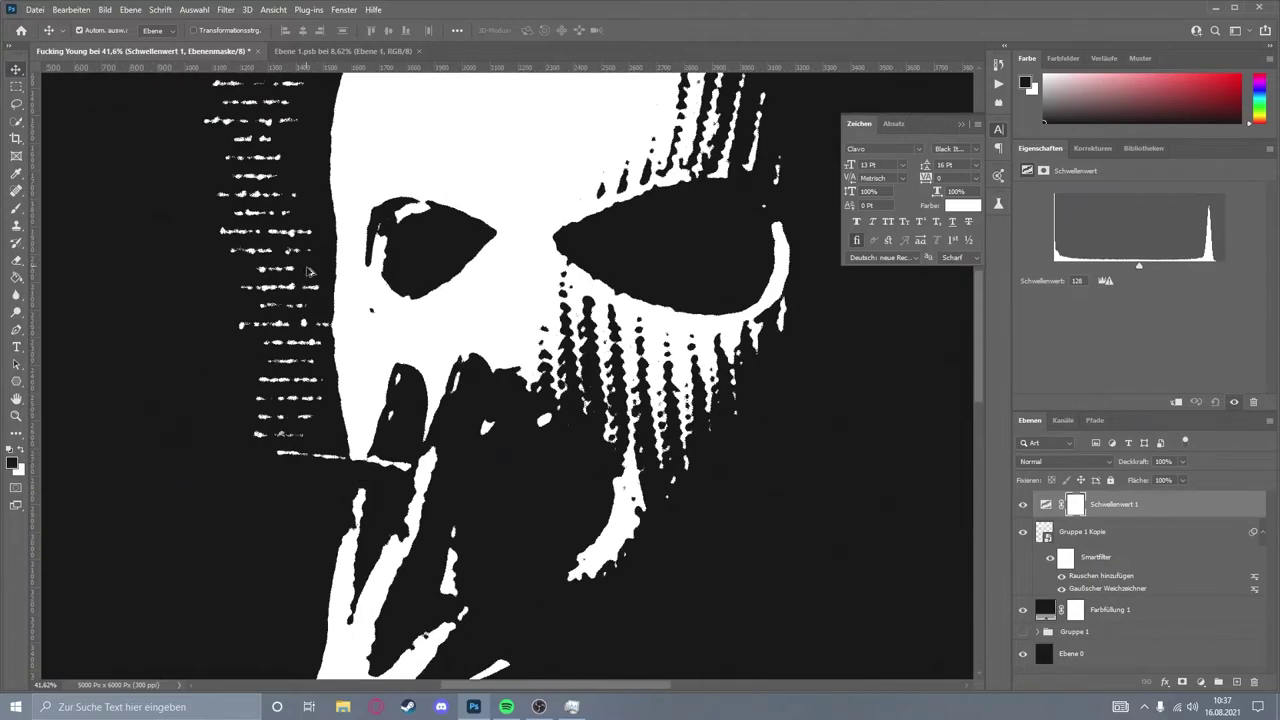
left_click_drag(1139, 270, 1096, 268)
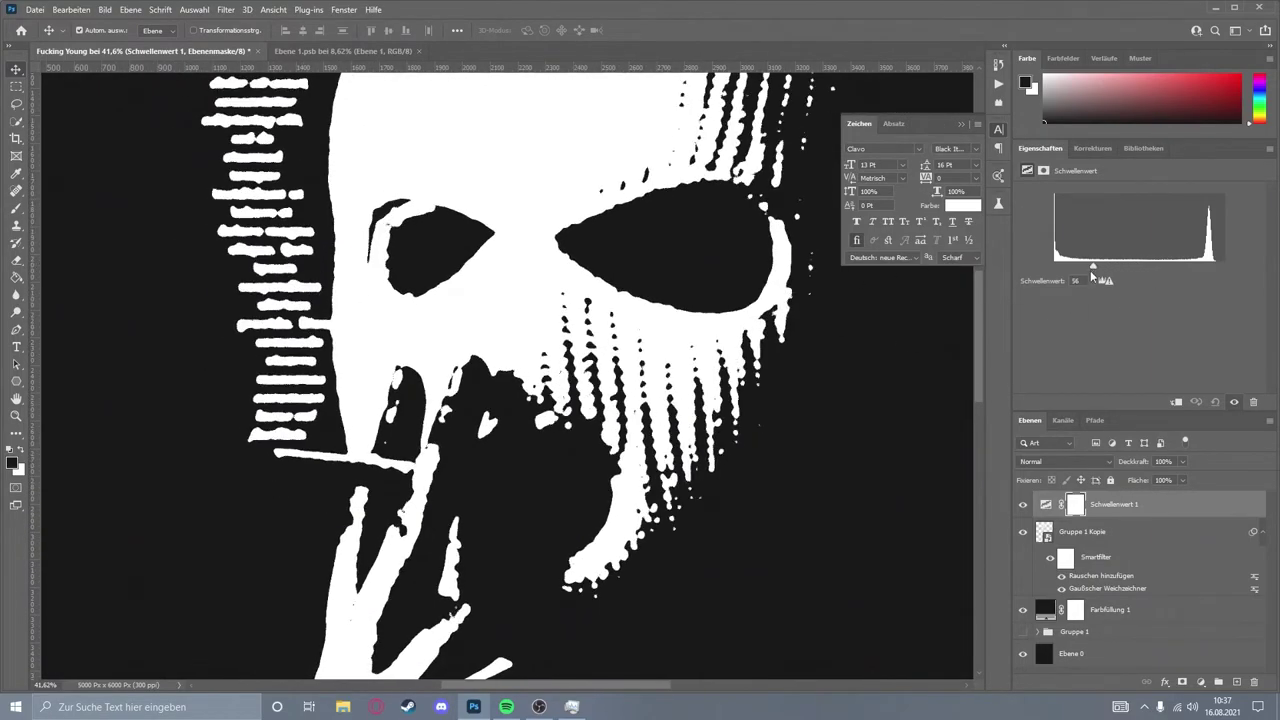
scroll(572, 528, "down", 2)
scroll(572, 528, "up", 5)
scroll(572, 400, "up", 1)
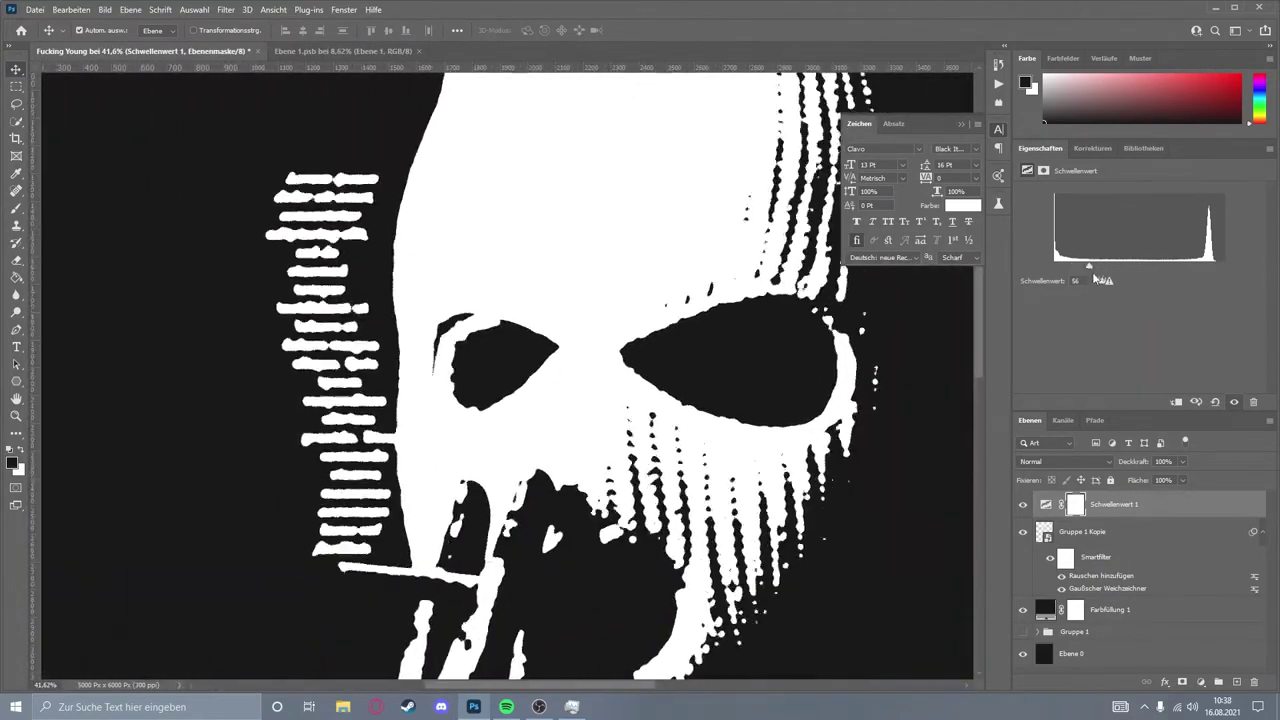
mouse_move(1096, 266)
left_mouse_down()
mouse_move(1088, 282)
mouse_move(1085, 266)
left_mouse_up()
scroll(470, 316, "down", 4)
scroll(540, 330, "up", 3)
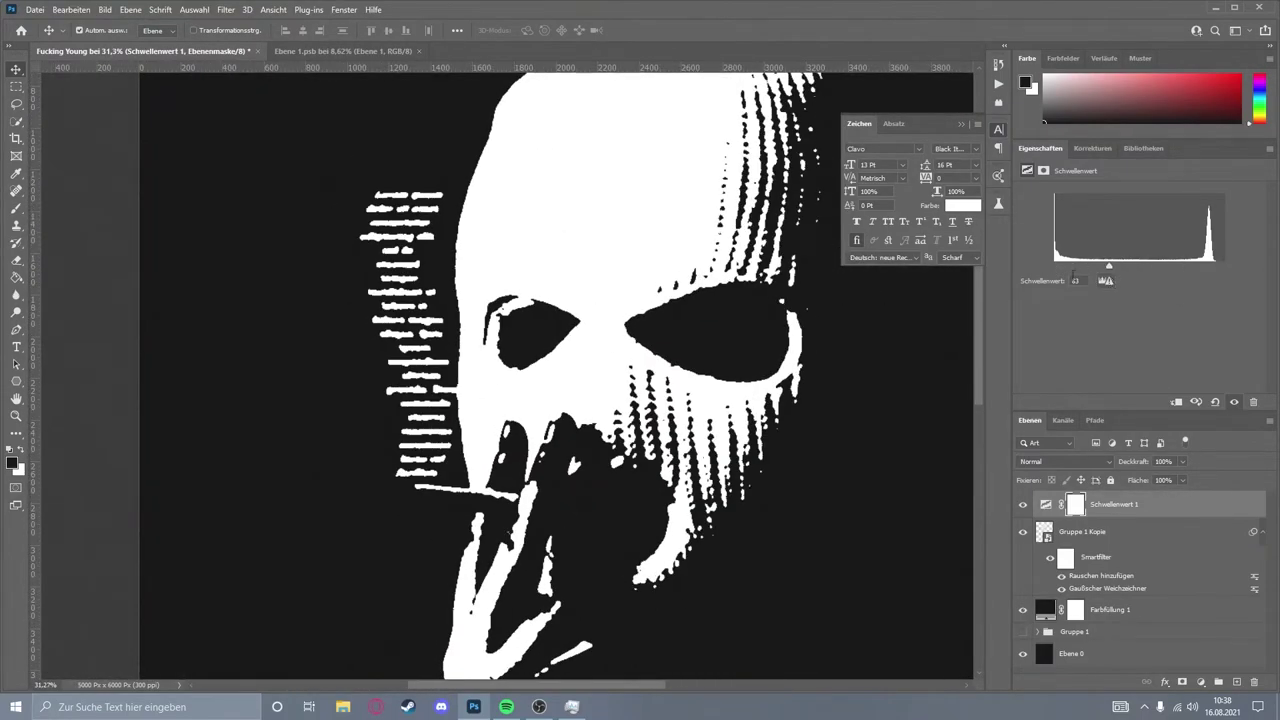
- Merge the threshold, portrait copy and black fill layers into one layer, Ebene 2
scroll(540, 330, "down", 4)
left_click(1143, 613, "shift")
double_click(1143, 613)
key("Escape")
key("ctrl+e")
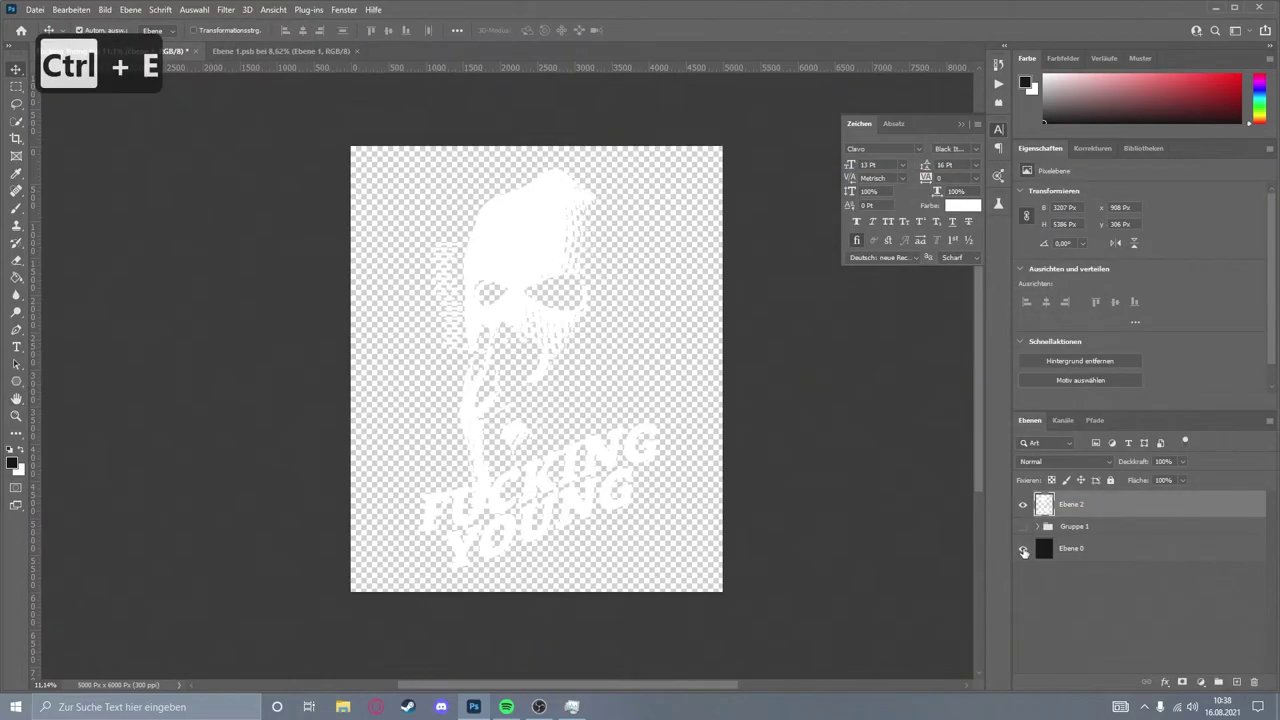
scroll(500, 212, "up", 3)
- Convert Ebene 2 to a smart object and apply the Mosaikeffekt (Mosaic) smart filter
right_click(1108, 505)
left_click(1016, 314)
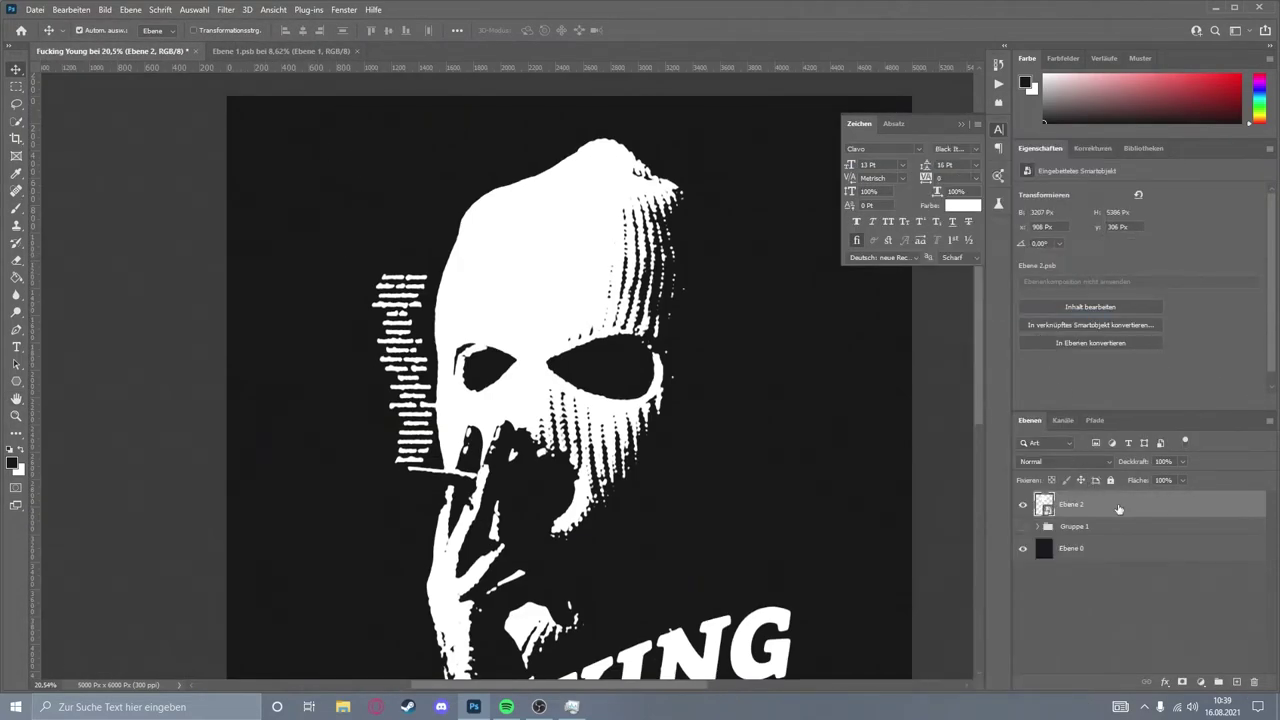
left_click(225, 10)
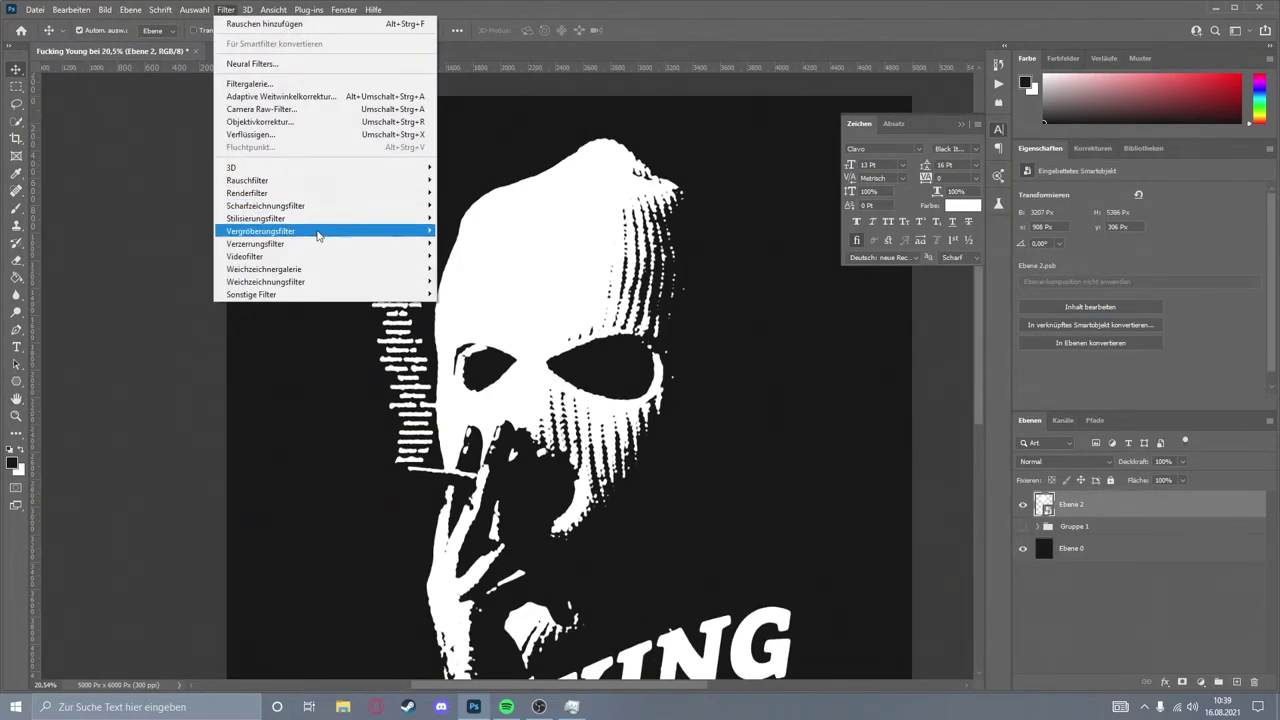
mouse_move(300, 231)
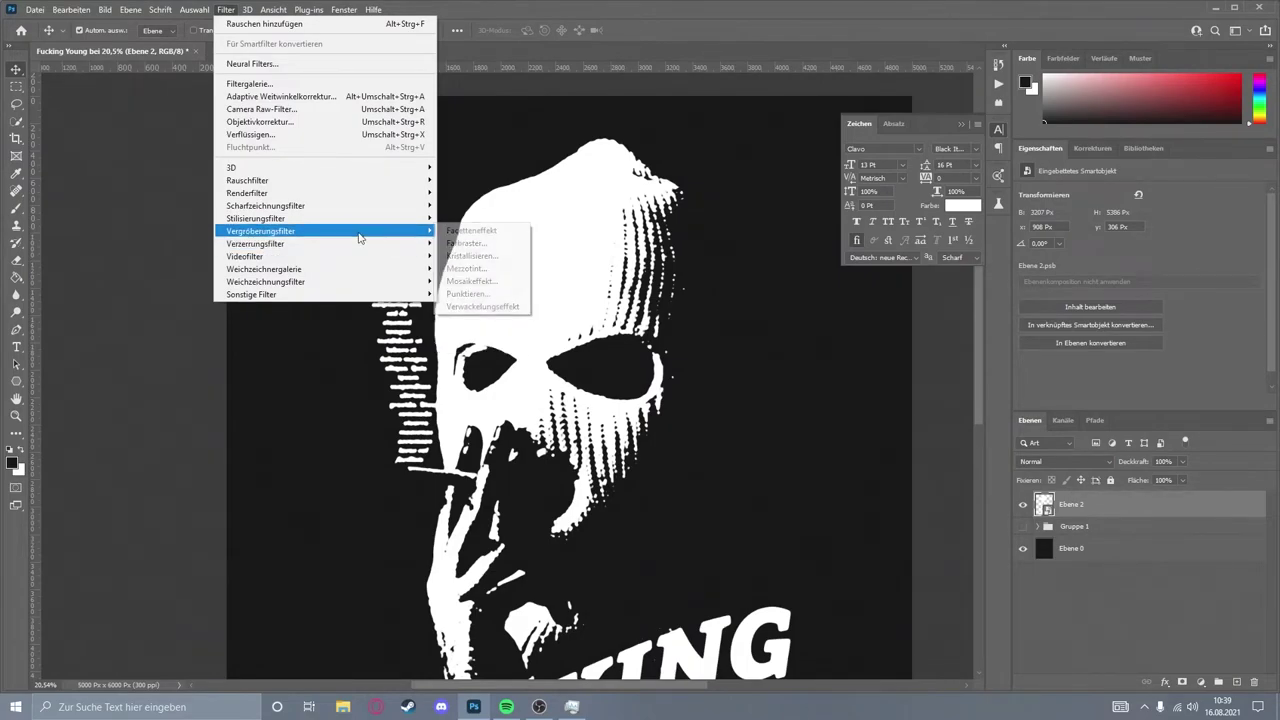
left_click(478, 284)
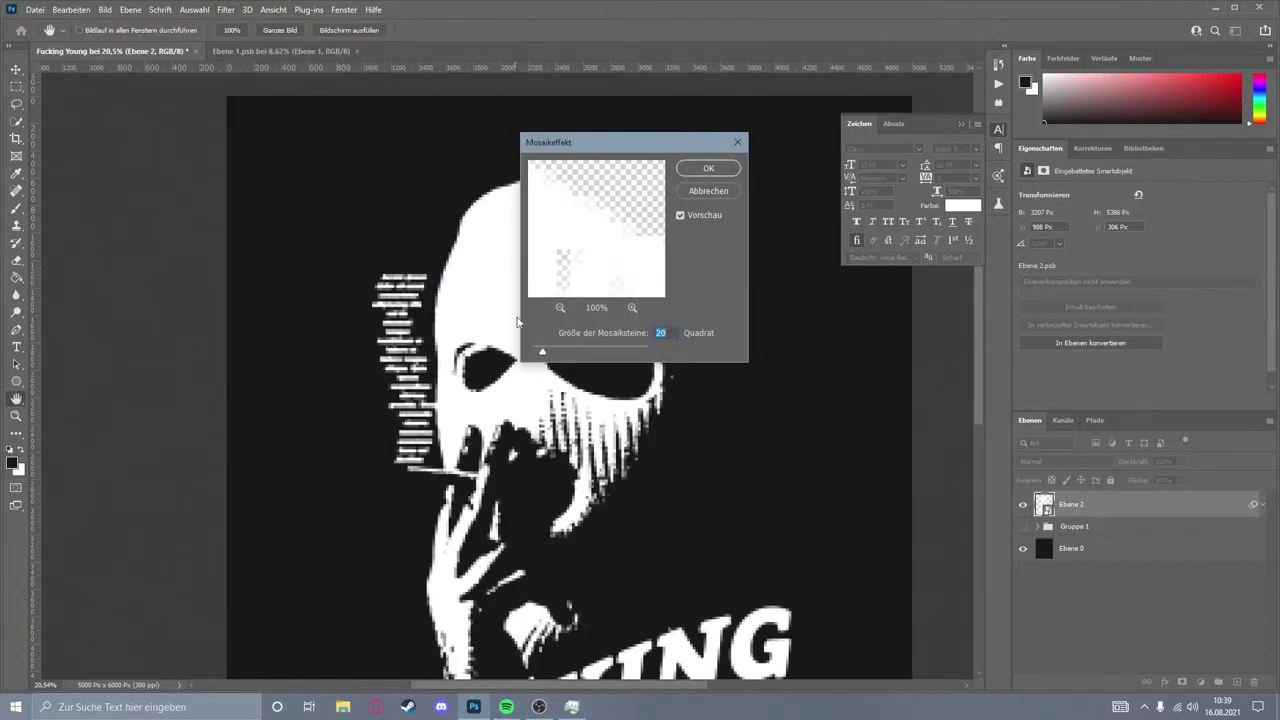
left_click(707, 168)
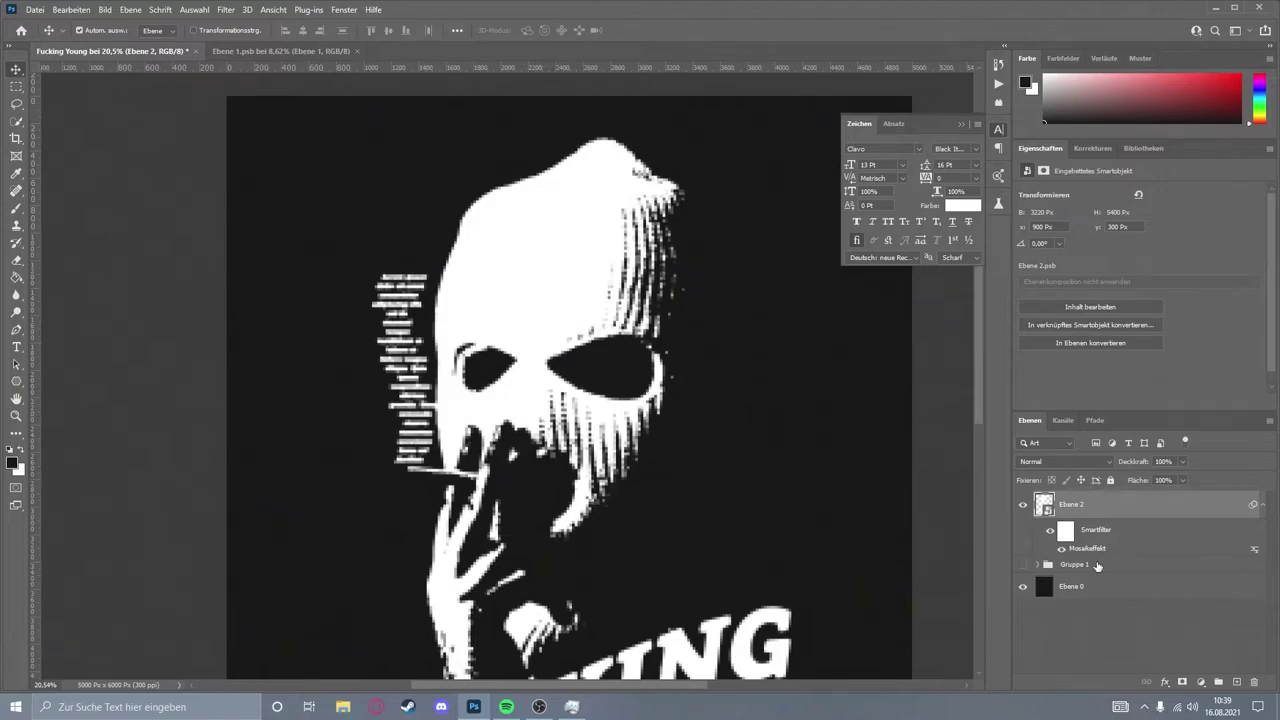
- Add a black (#000000) Volltonfarbe fill layer above Gruppe 1, discarding two stray masks
left_click(1097, 566)
left_click(1183, 681)
key("ctrl+z")
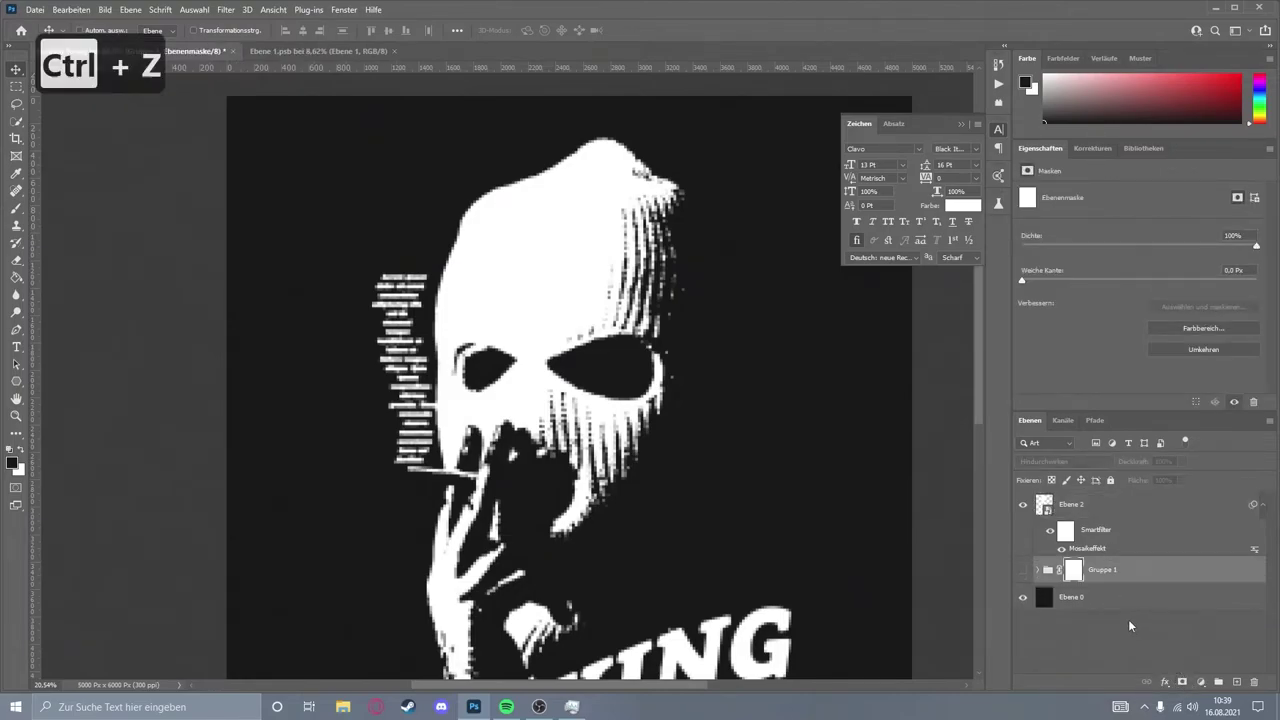
left_click(1182, 681)
key("ctrl+z")
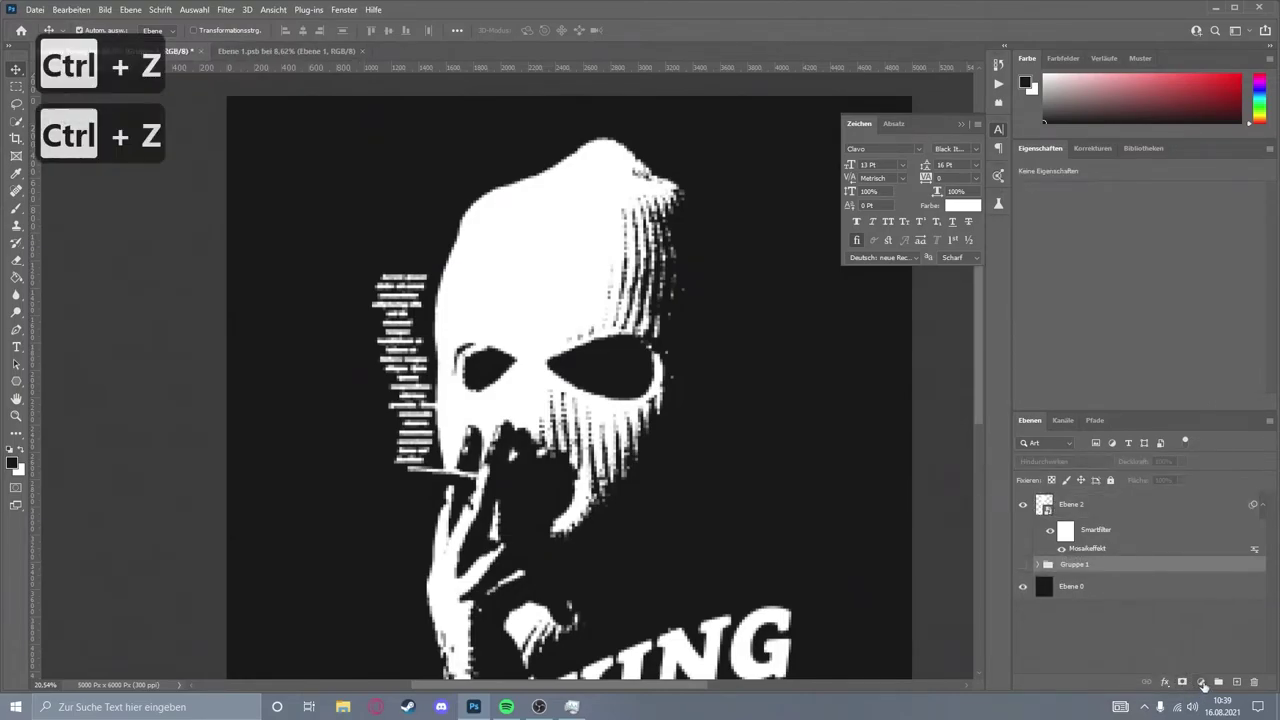
left_click(1201, 683)
left_click(1180, 444)
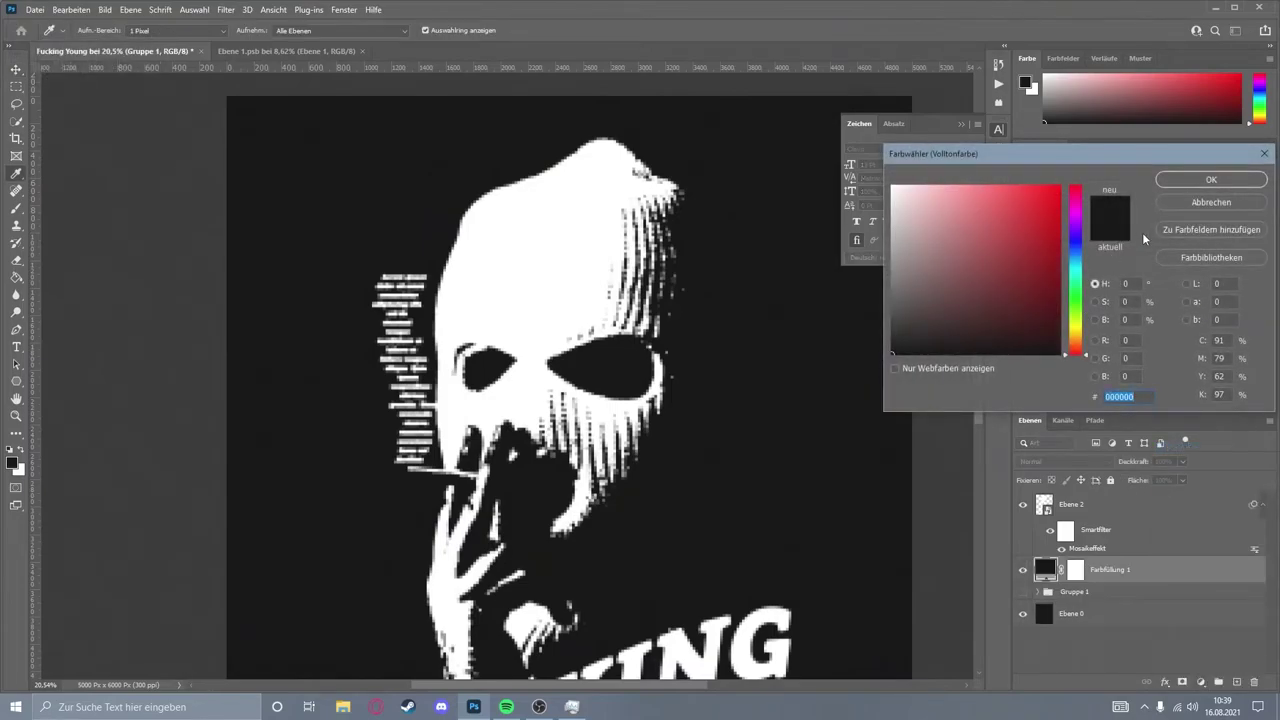
left_click(1206, 182)
- Add a Schwellenwert adjustment above Ebene 2 and set its level to 140
left_click(1110, 511)
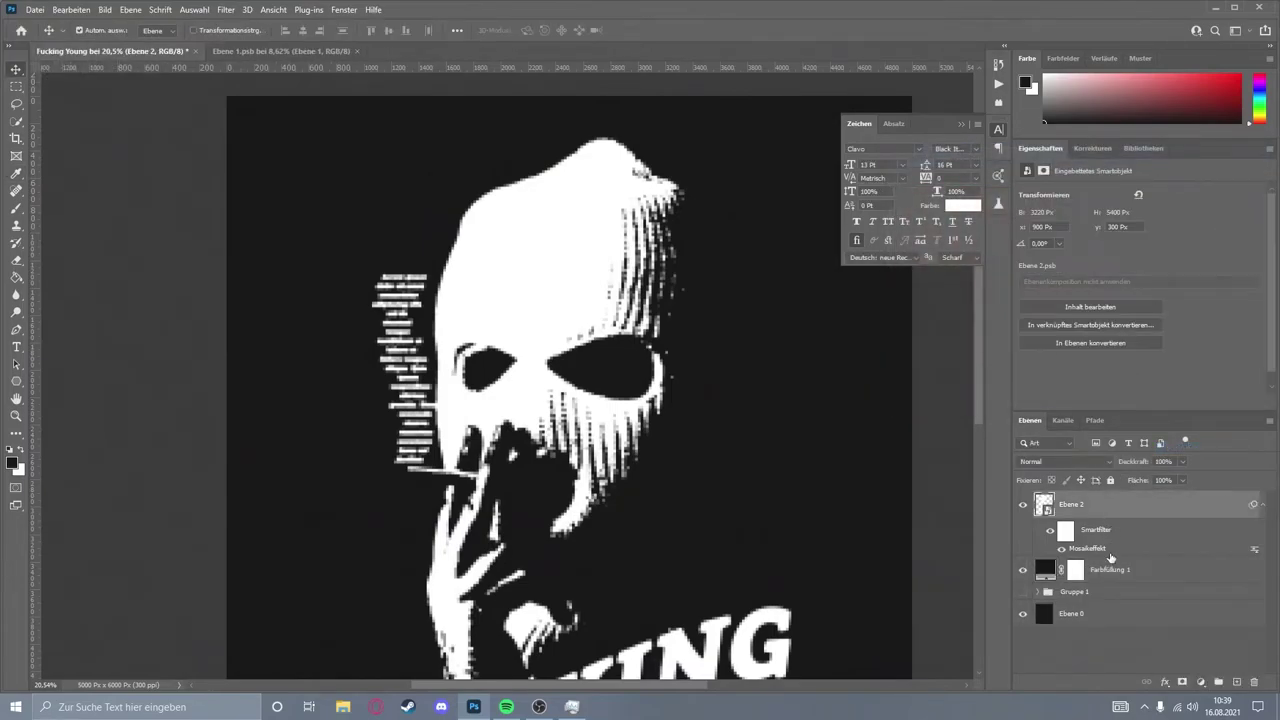
left_click(1083, 150)
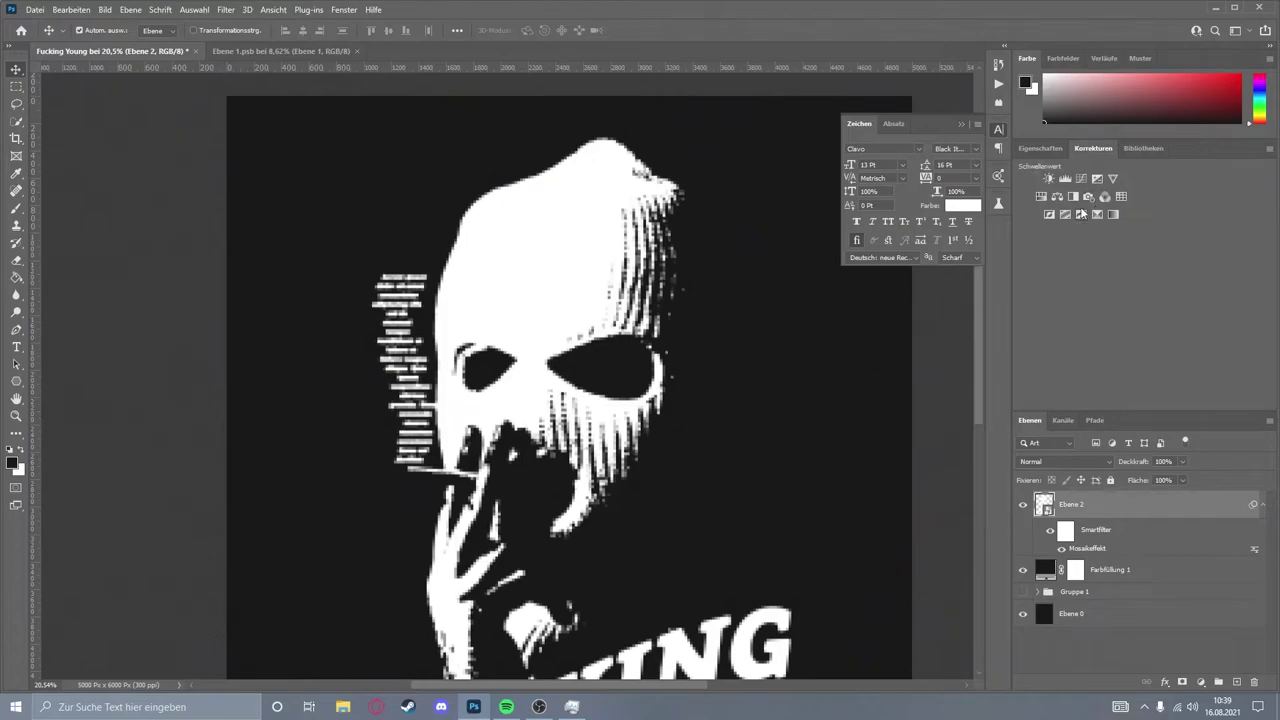
left_click(1080, 206)
scroll(408, 388, "up", 4)
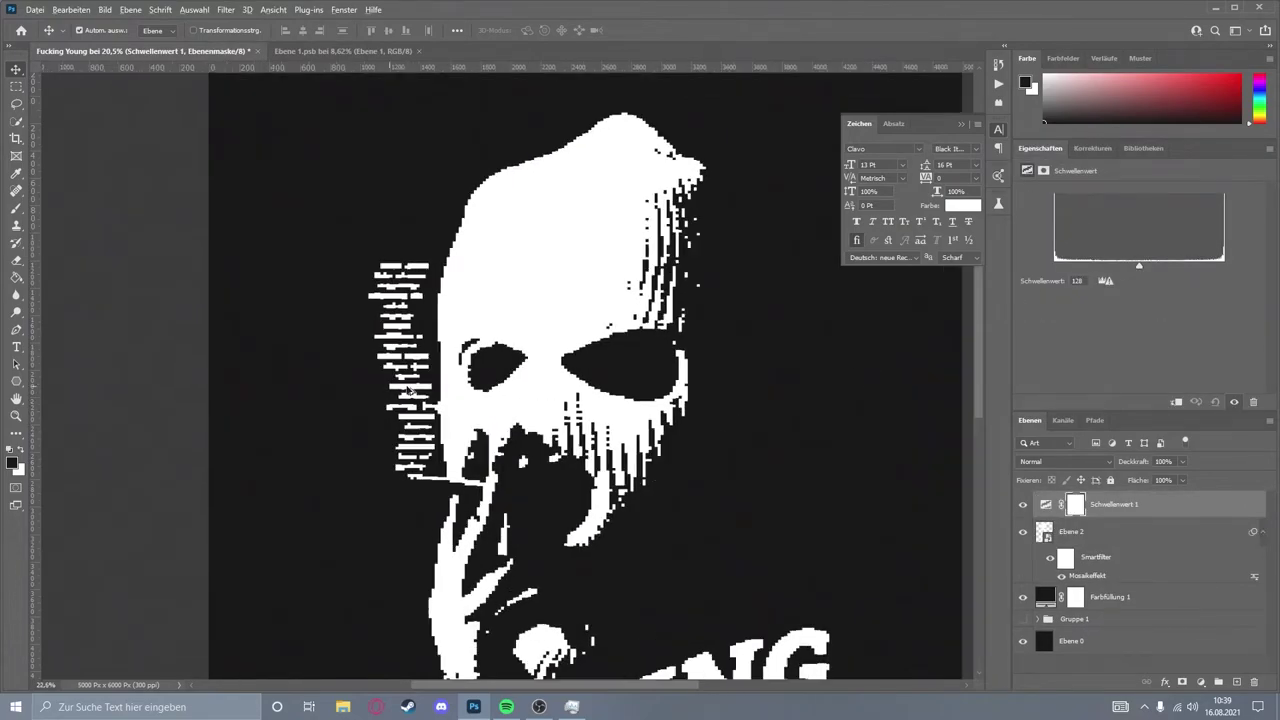
scroll(408, 388, "down", 2)
scroll(408, 400, "down", 2)
scroll(400, 440, "down", 2)
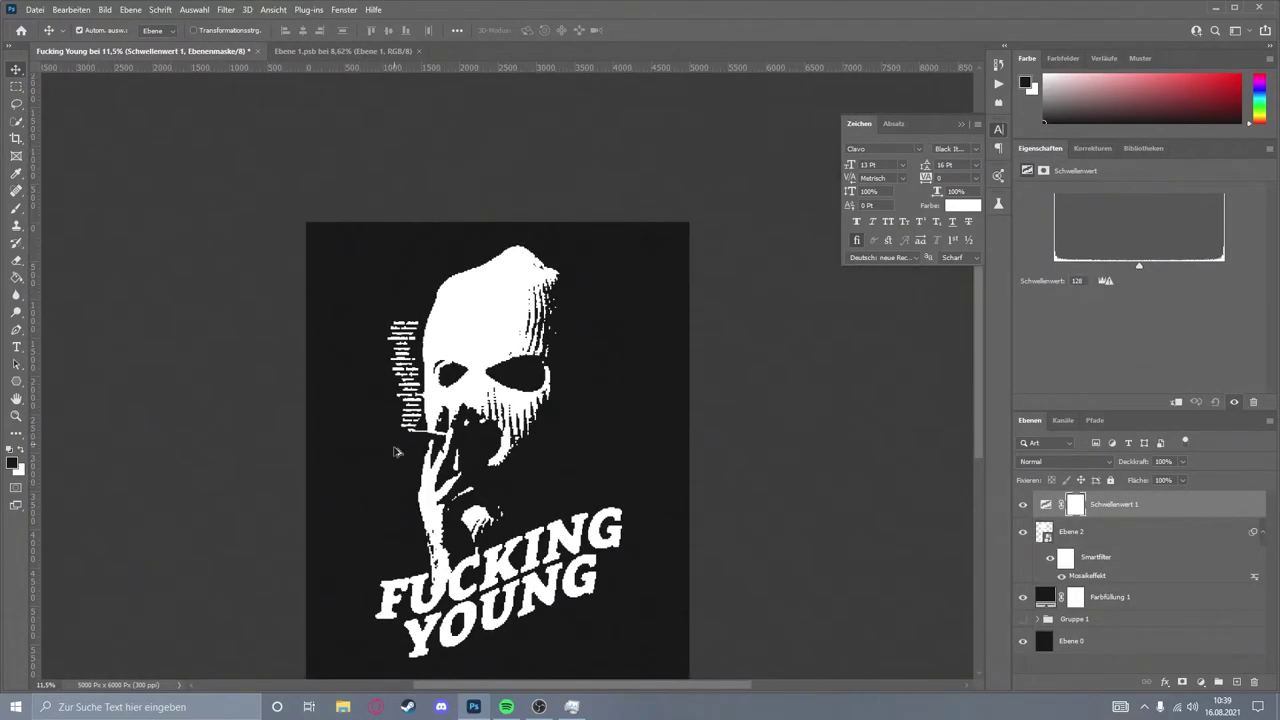
scroll(398, 470, "up", 3)
scroll(407, 495, "down", 1)
scroll(408, 495, "down", 2)
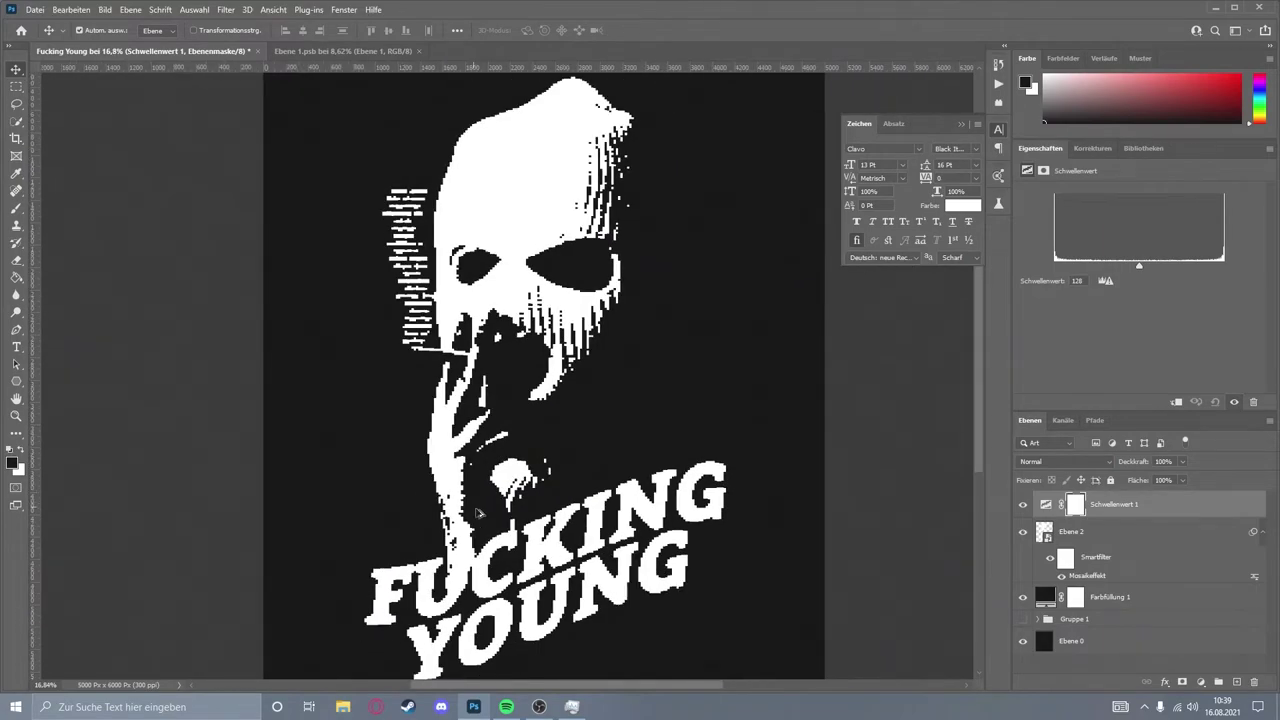
scroll(480, 550, "up", 3)
scroll(493, 568, "down", 1)
scroll(493, 568, "up", 1)
scroll(560, 252, "up", 2)
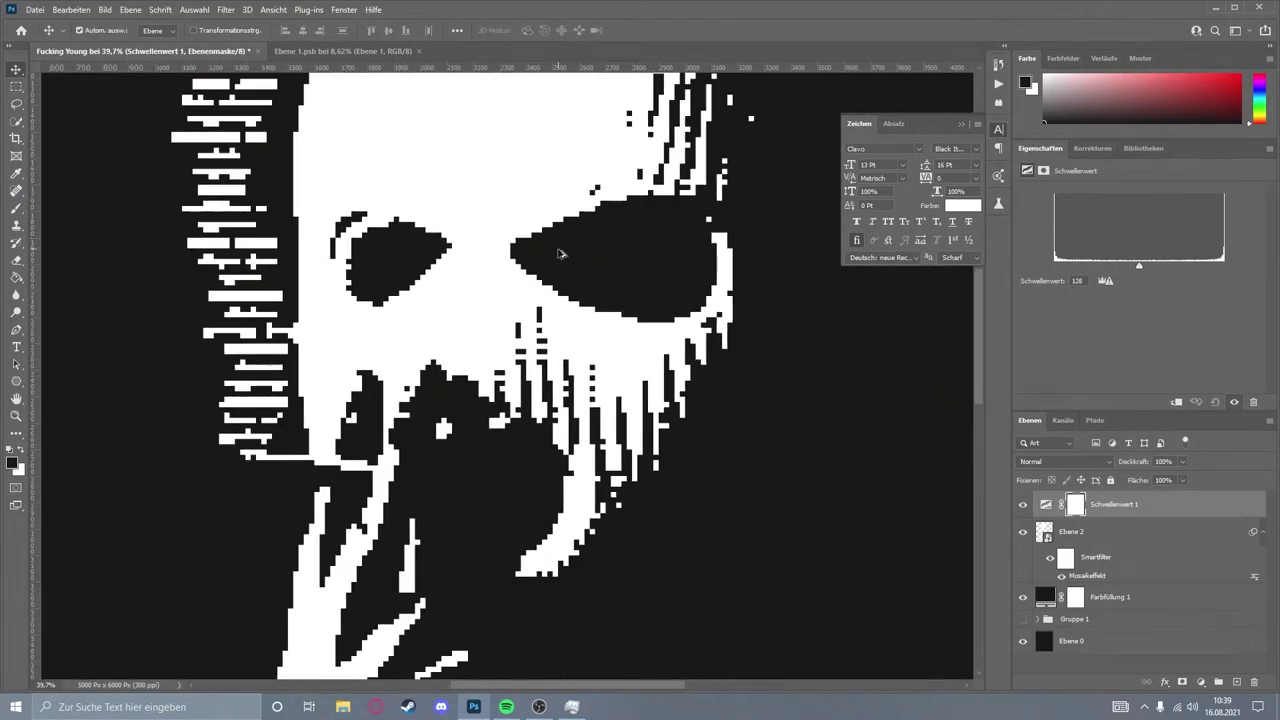
scroll(502, 322, "up", 1)
scroll(499, 322, "up", 1)
scroll(499, 322, "down", 3)
scroll(511, 331, "down", 2)
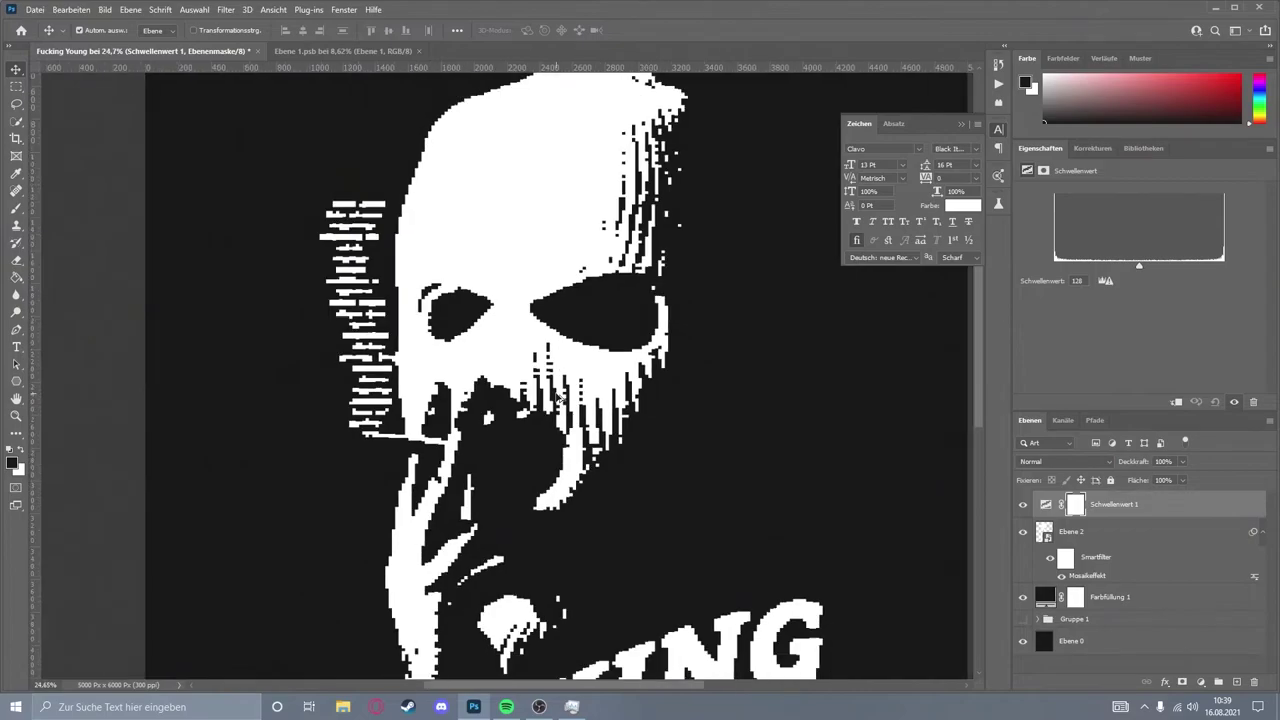
mouse_move(1144, 263)
left_mouse_down()
mouse_move(1155, 271)
mouse_move(1042, 264)
mouse_move(1193, 264)
mouse_move(1131, 259)
mouse_move(1144, 291)
left_mouse_up()
scroll(400, 450, "down", 3)
scroll(471, 516, "up", 4)
scroll(441, 297, "down", 3)
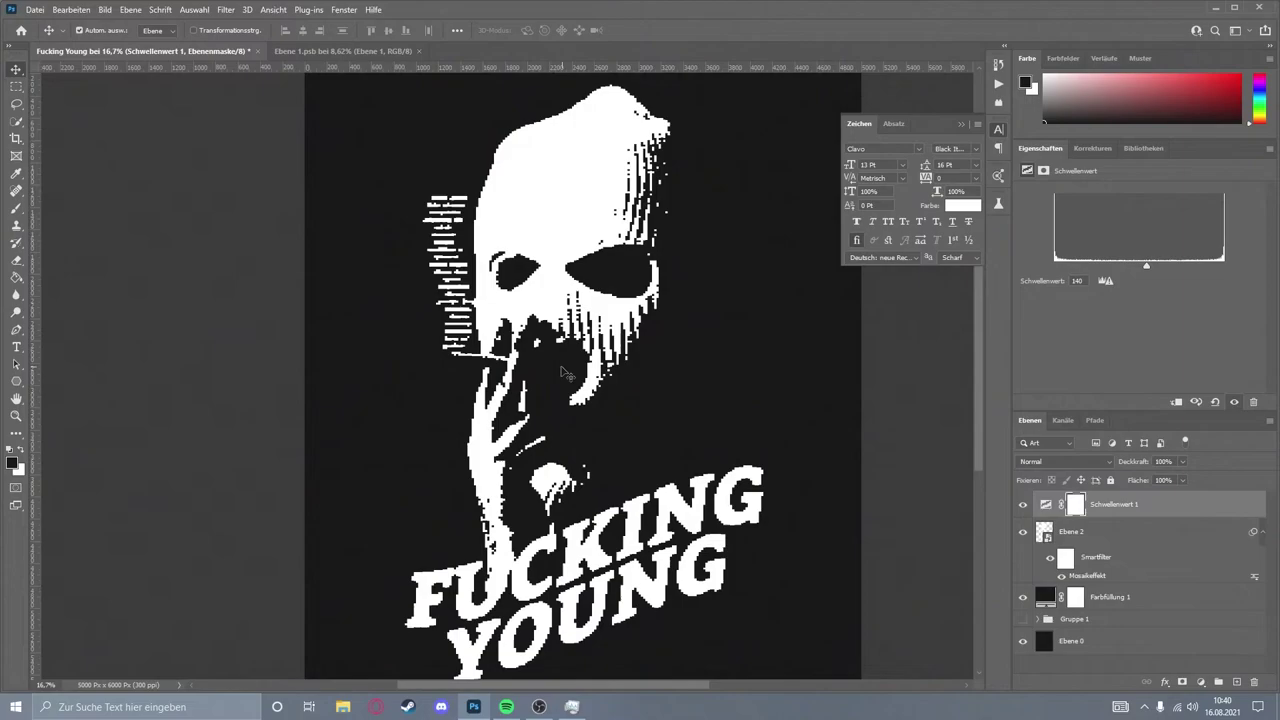
scroll(441, 297, "up", 2)
scroll(441, 297, "down", 3)
scroll(563, 345, "up", 3)
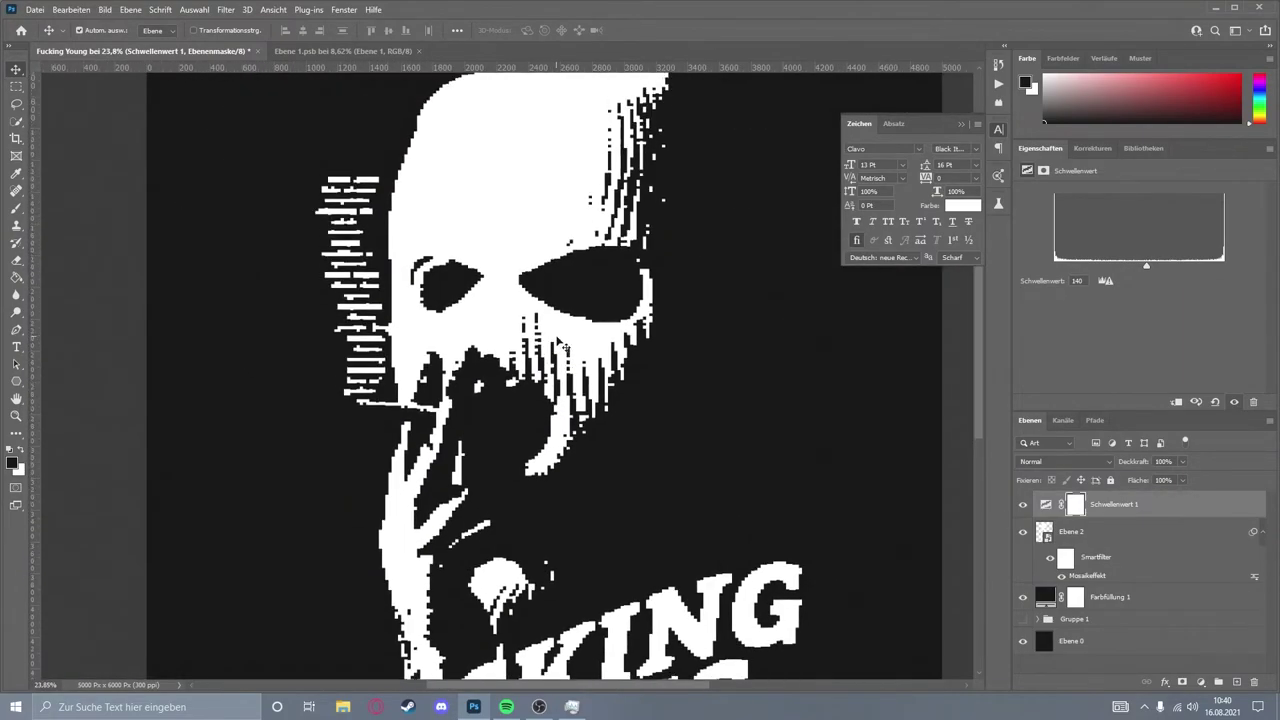
- Merge Schwellenwert 1 through Farbfüllung 1 into one layer and open the Filtergalerie on Stempel
left_click(1119, 598, "shift")
key("ctrl+e")
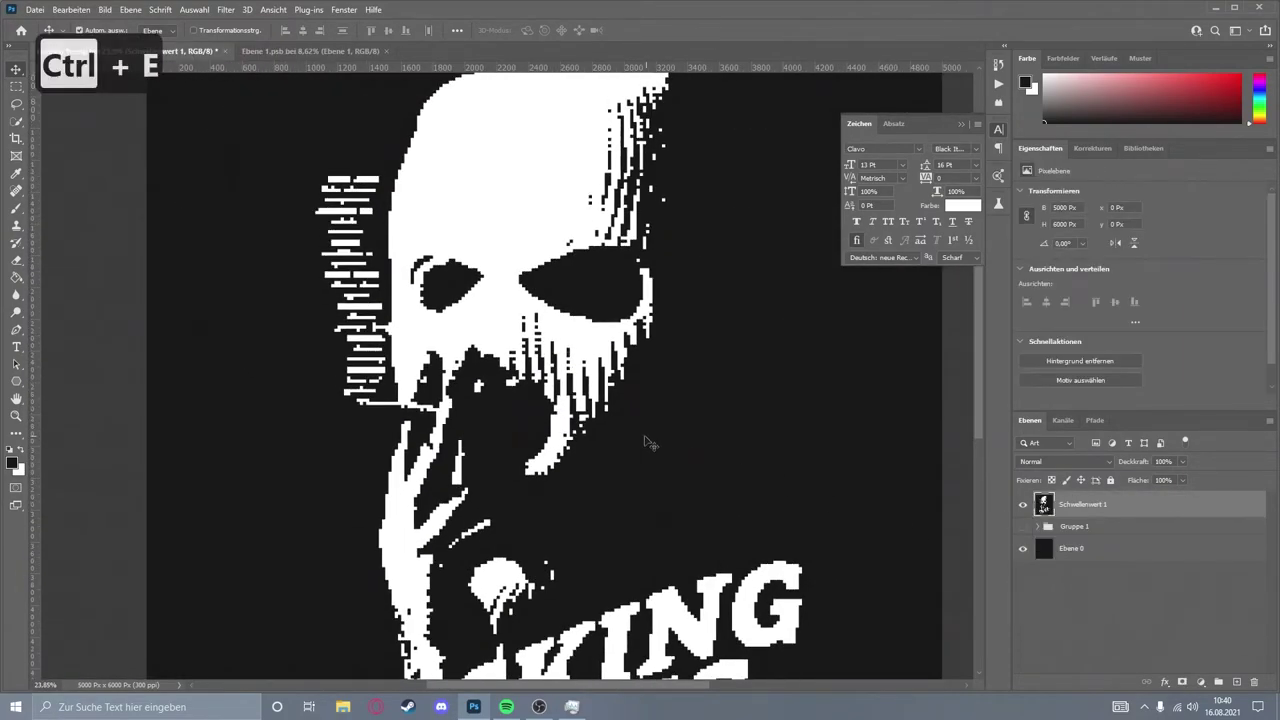
scroll(646, 437, "down", 1)
scroll(580, 410, "up", 1)
scroll(600, 430, "up", 3)
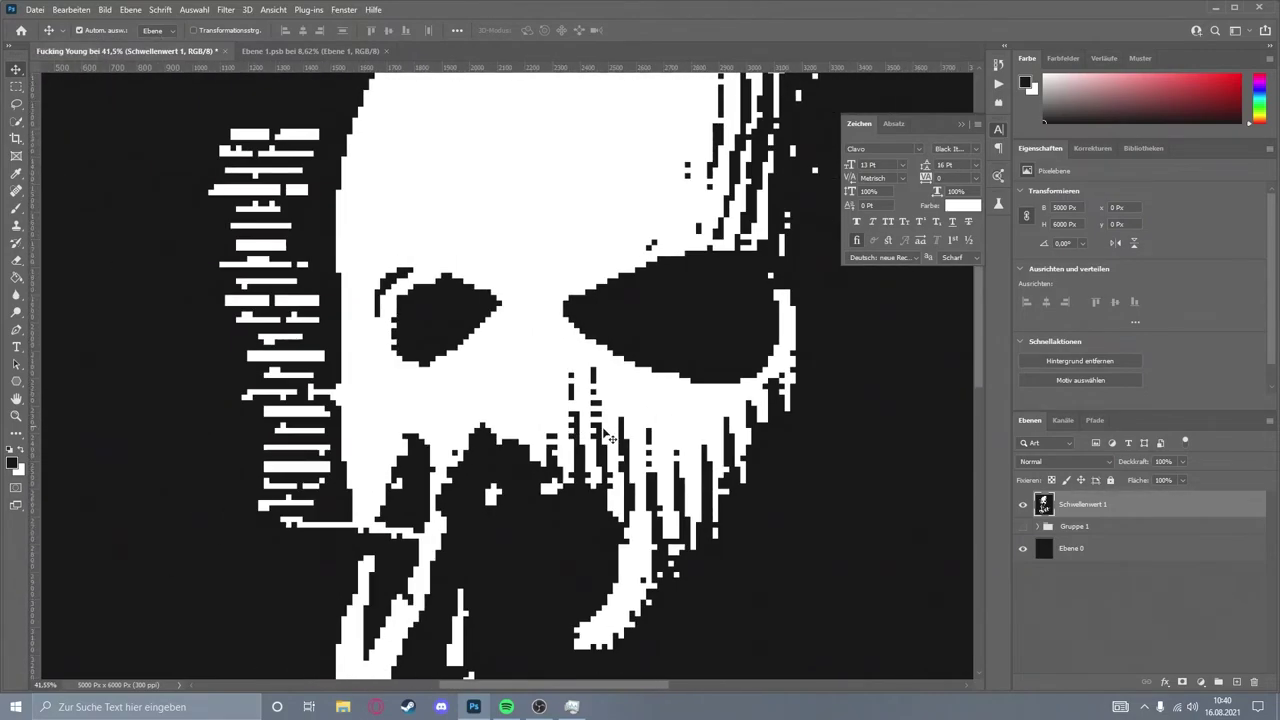
left_click(220, 9)
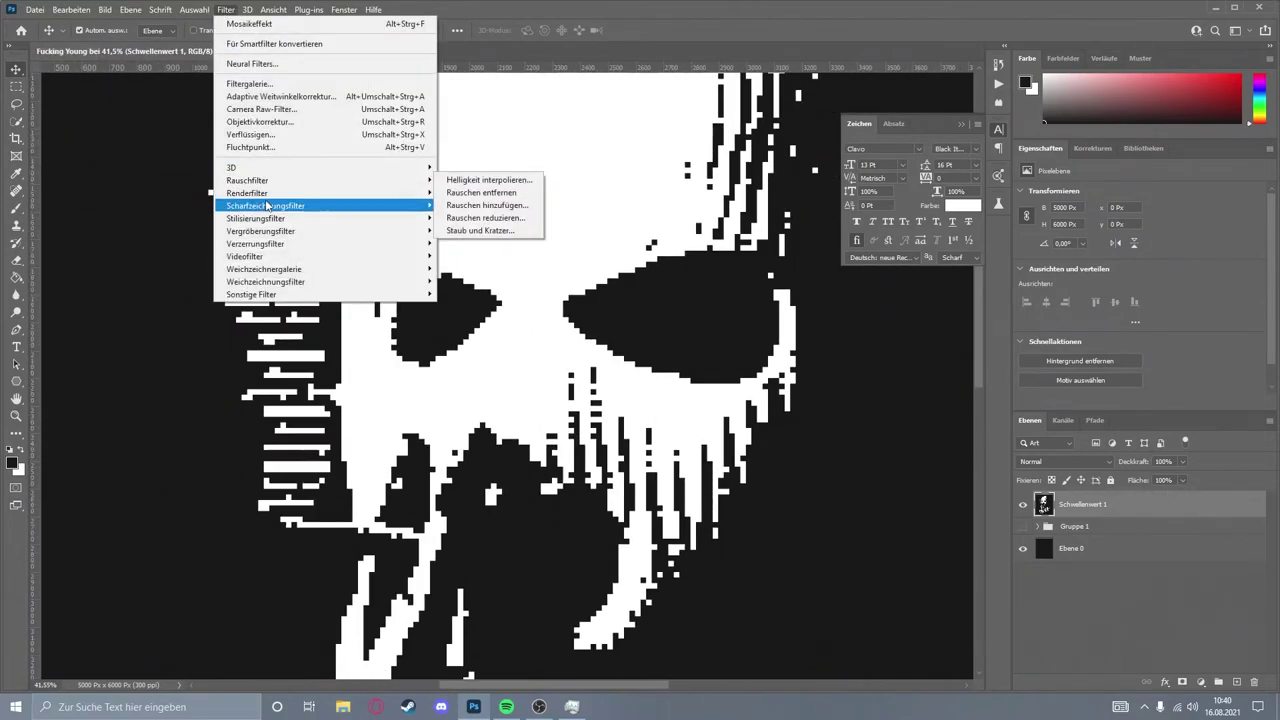
left_click(258, 86)
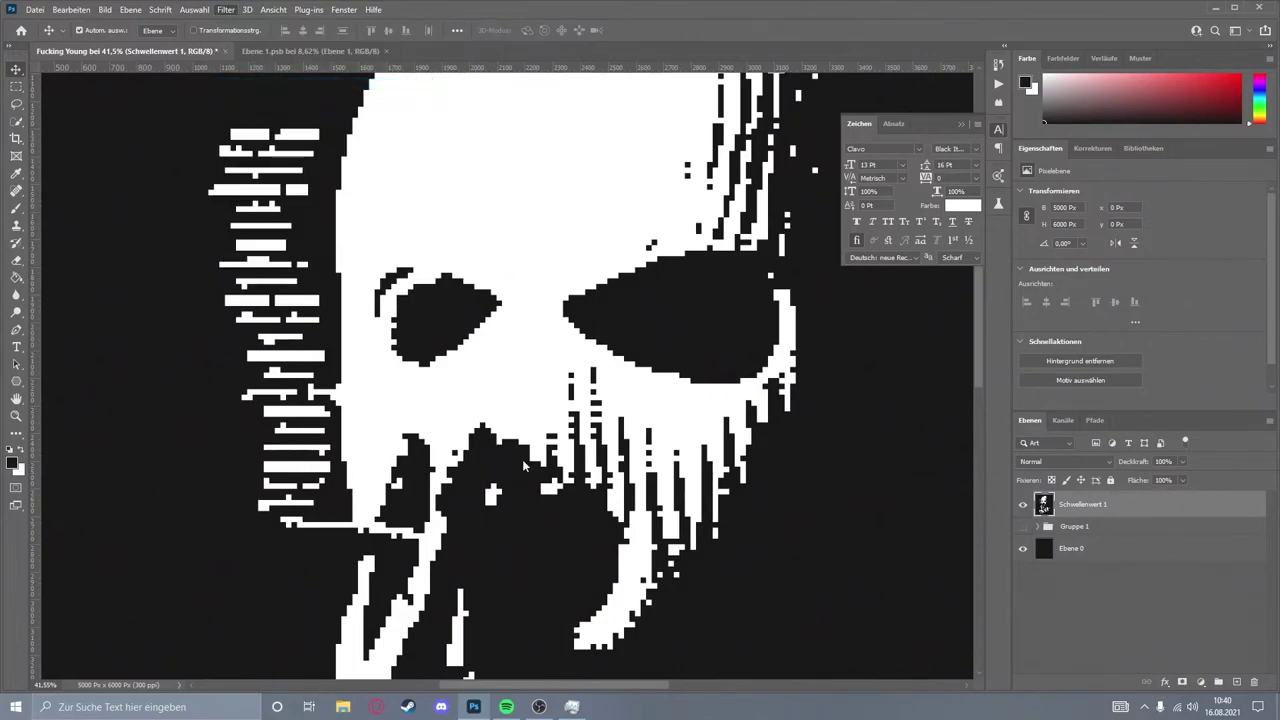
- Zoom the Stempel preview to 50% on the face and raise Glättung to 27
left_click(501, 456, "alt")
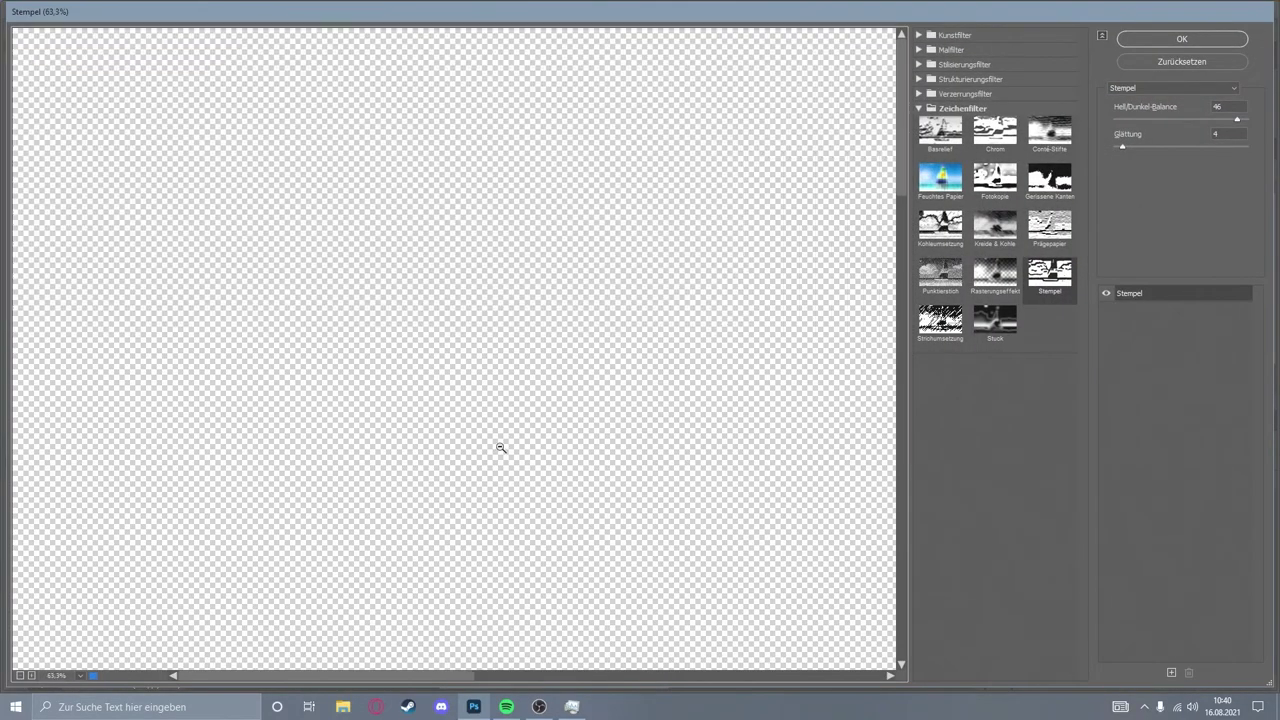
left_click(494, 454, "alt")
left_click(494, 467, "alt")
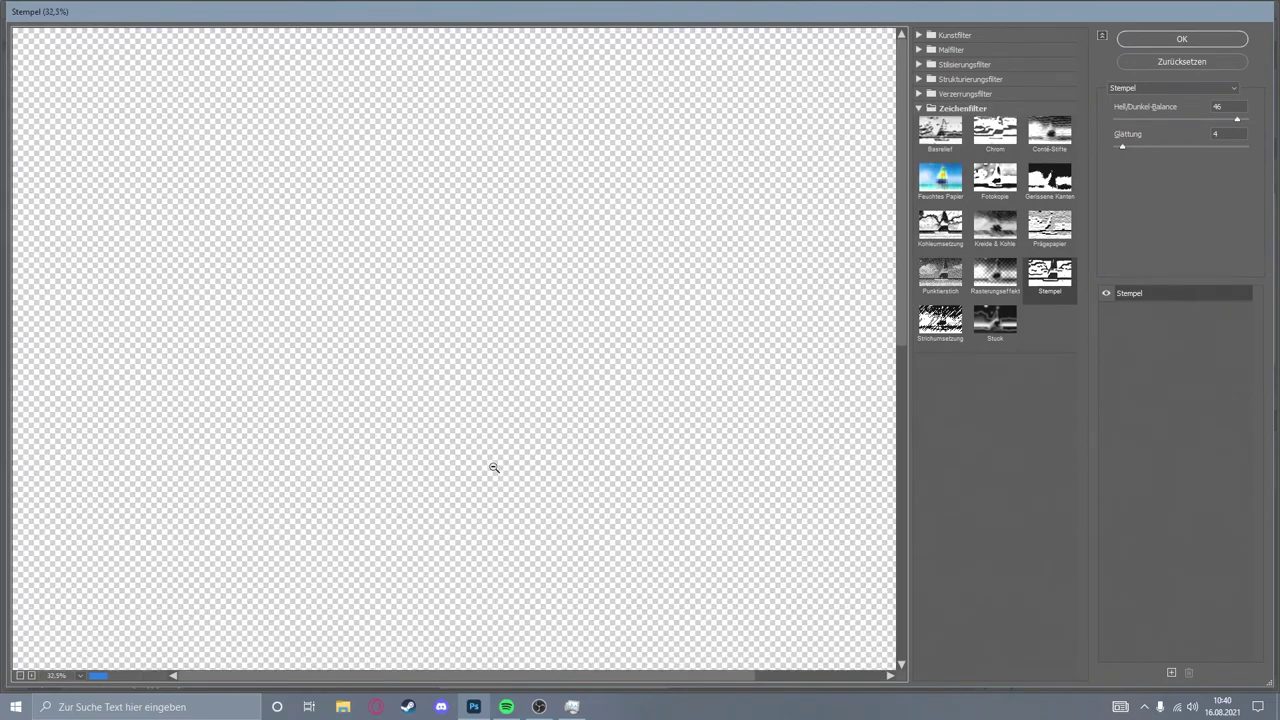
scroll(488, 510, "down", 5)
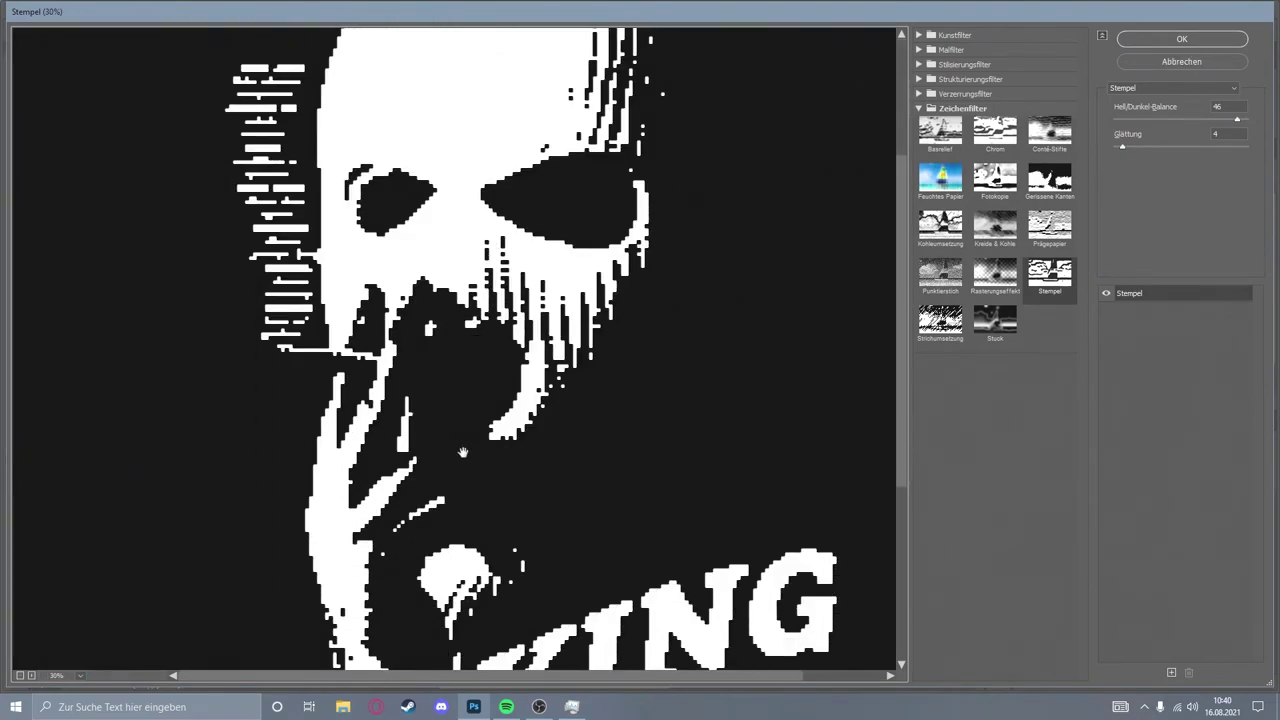
left_click(386, 216, "ctrl")
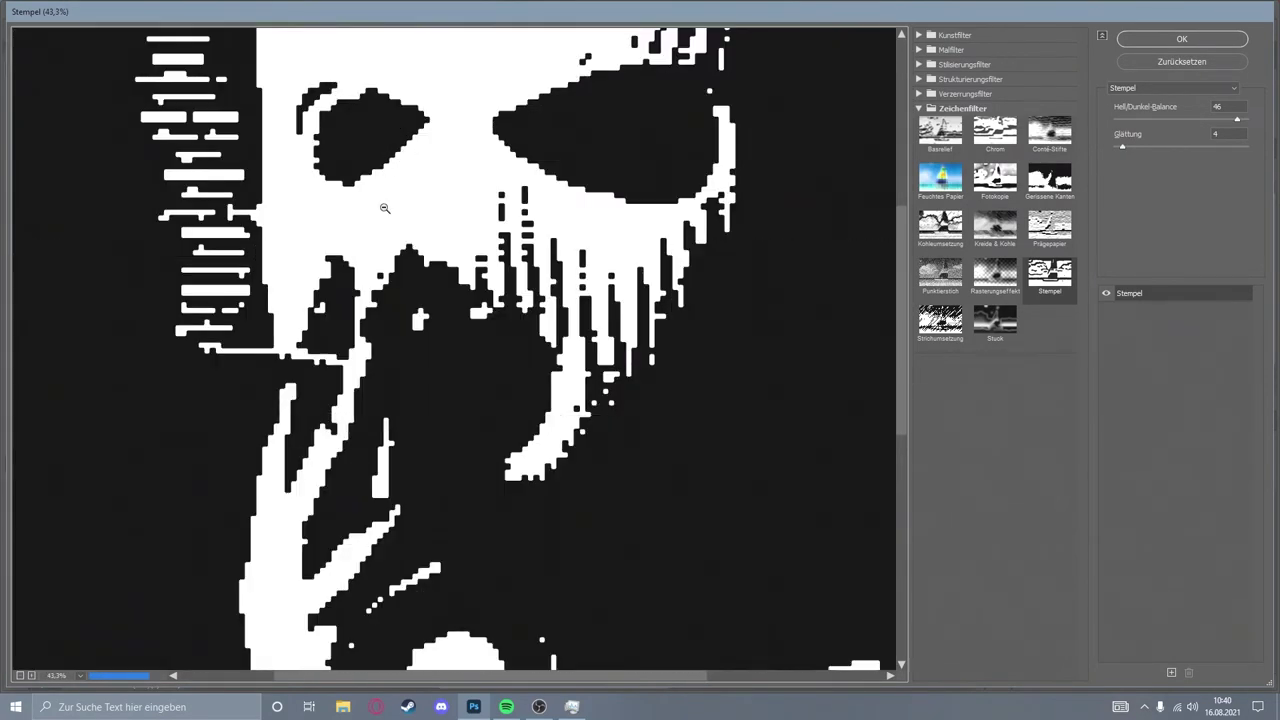
left_click(384, 208, "ctrl")
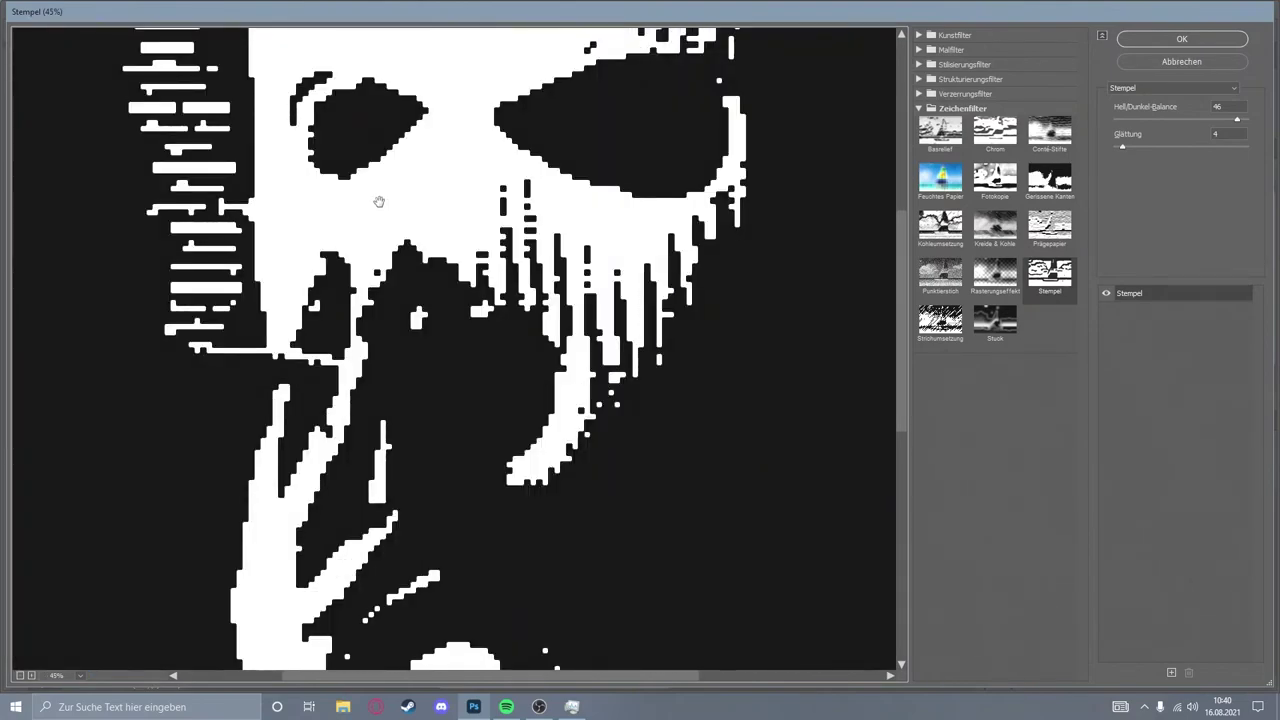
left_click(380, 204, "alt")
left_click(523, 354, "ctrl")
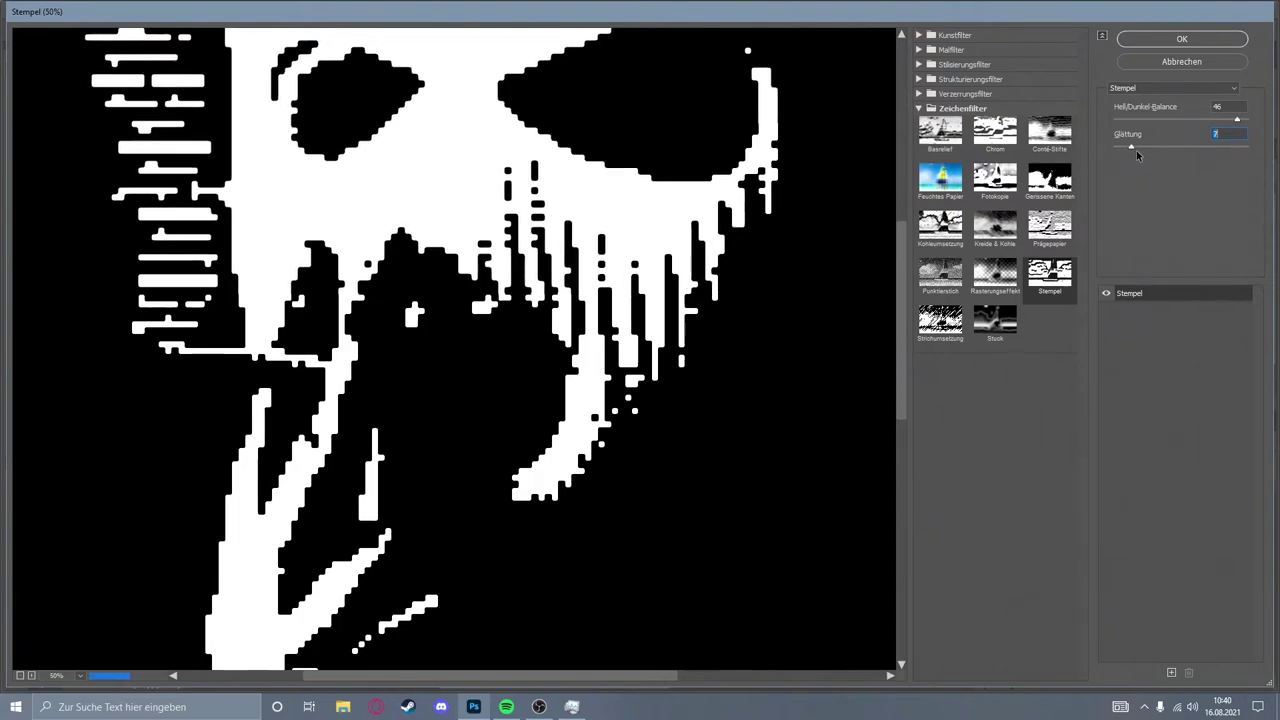
mouse_move(1125, 150)
left_mouse_down()
mouse_move(1176, 158)
mouse_move(1148, 152)
left_mouse_up()
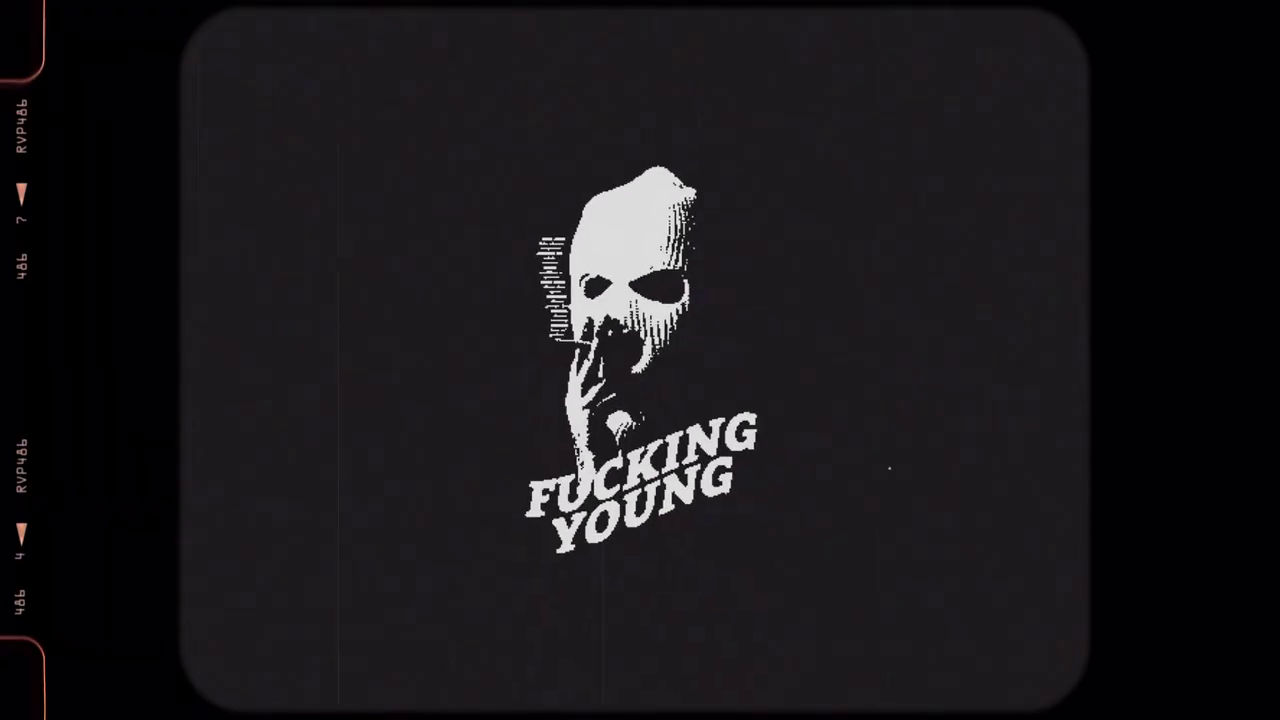